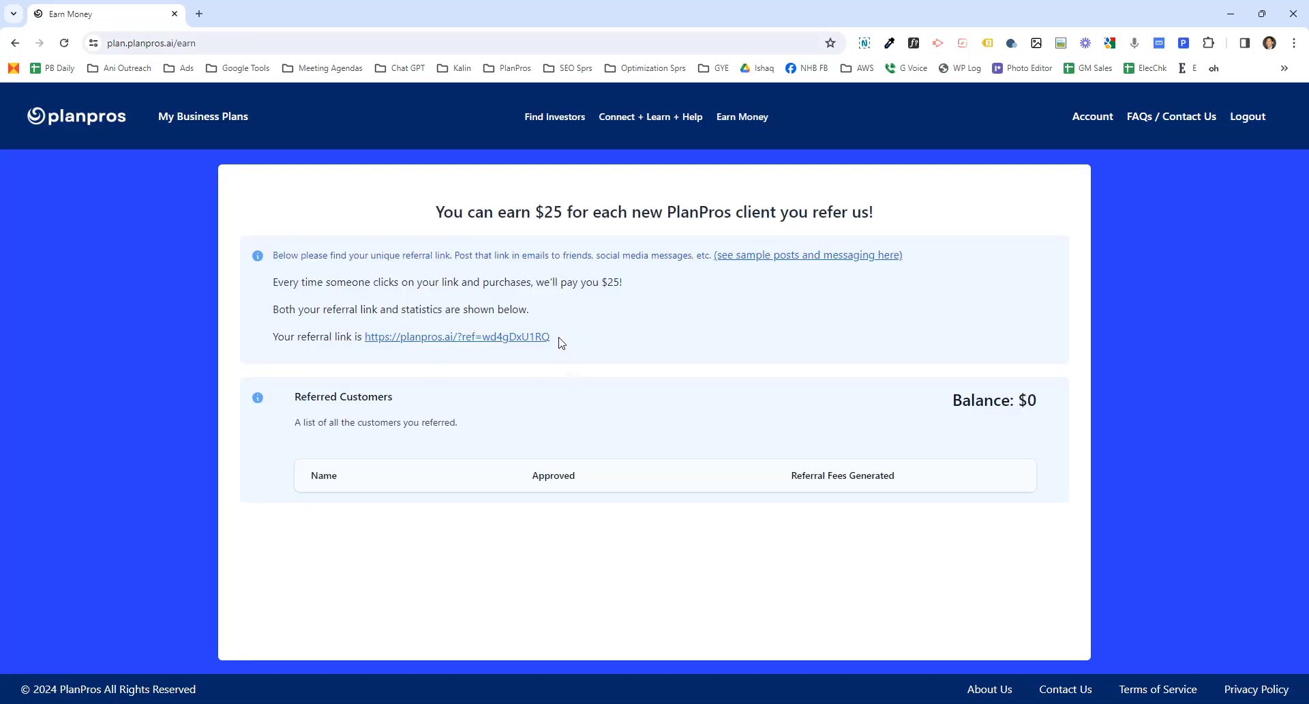
# - Highlight the personal referral link on the Earn Money page, and open the Connect + Learn + Help community
pyautogui.moveTo(559, 337); pyautogui.dragTo(263, 339)
pyautogui.click(330, 336)
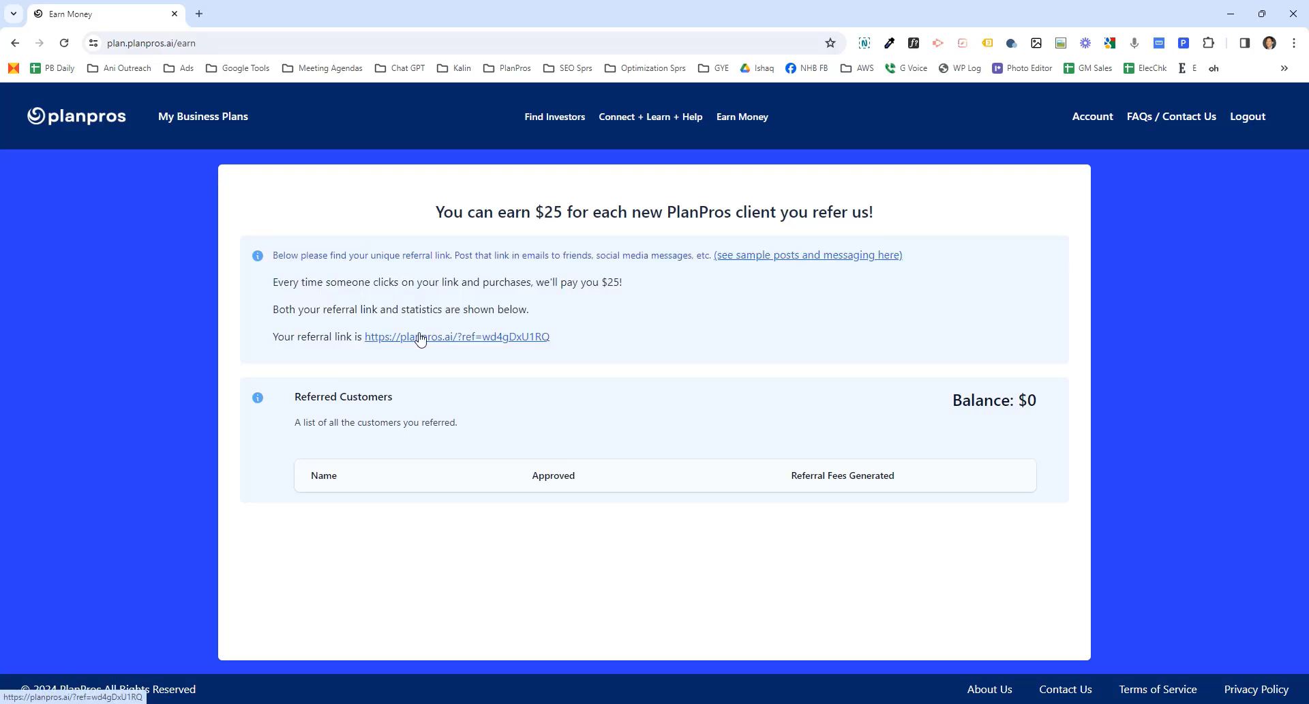
pyautogui.click(618, 120)
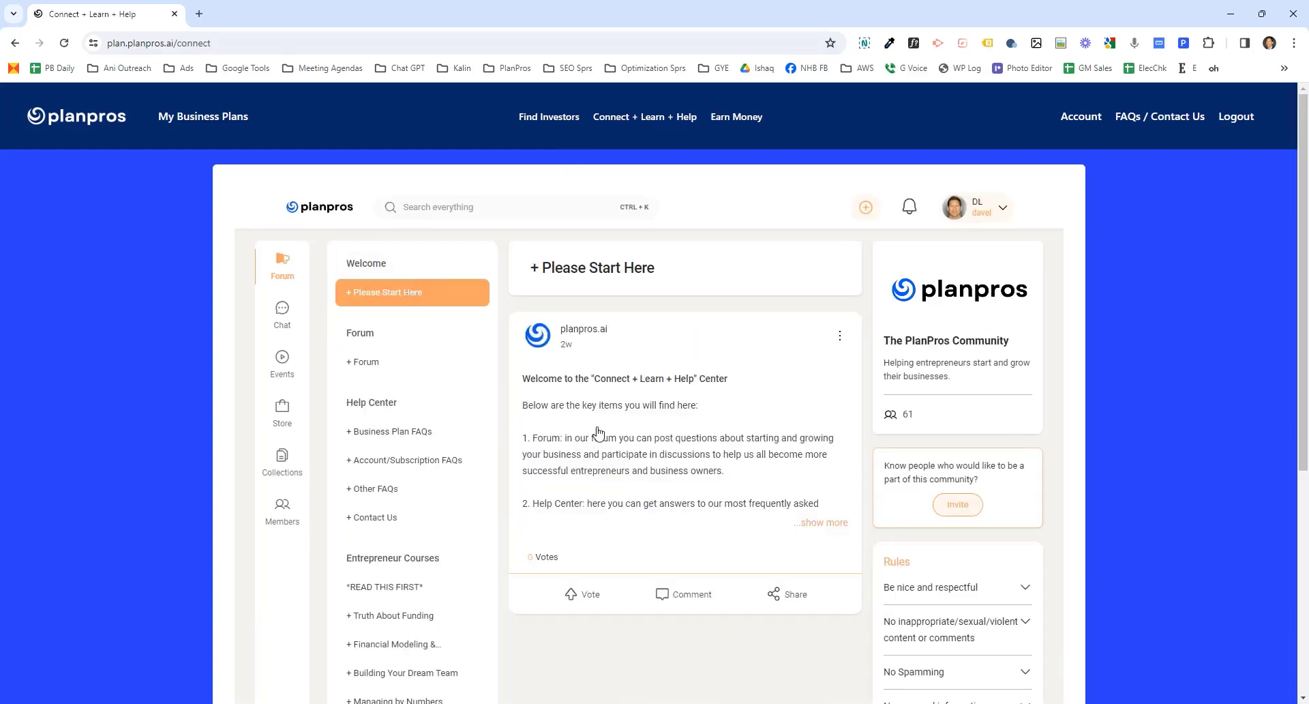
# - Open the Forum and read the productivity technique post with its comment before closing it
pyautogui.click(372, 357)
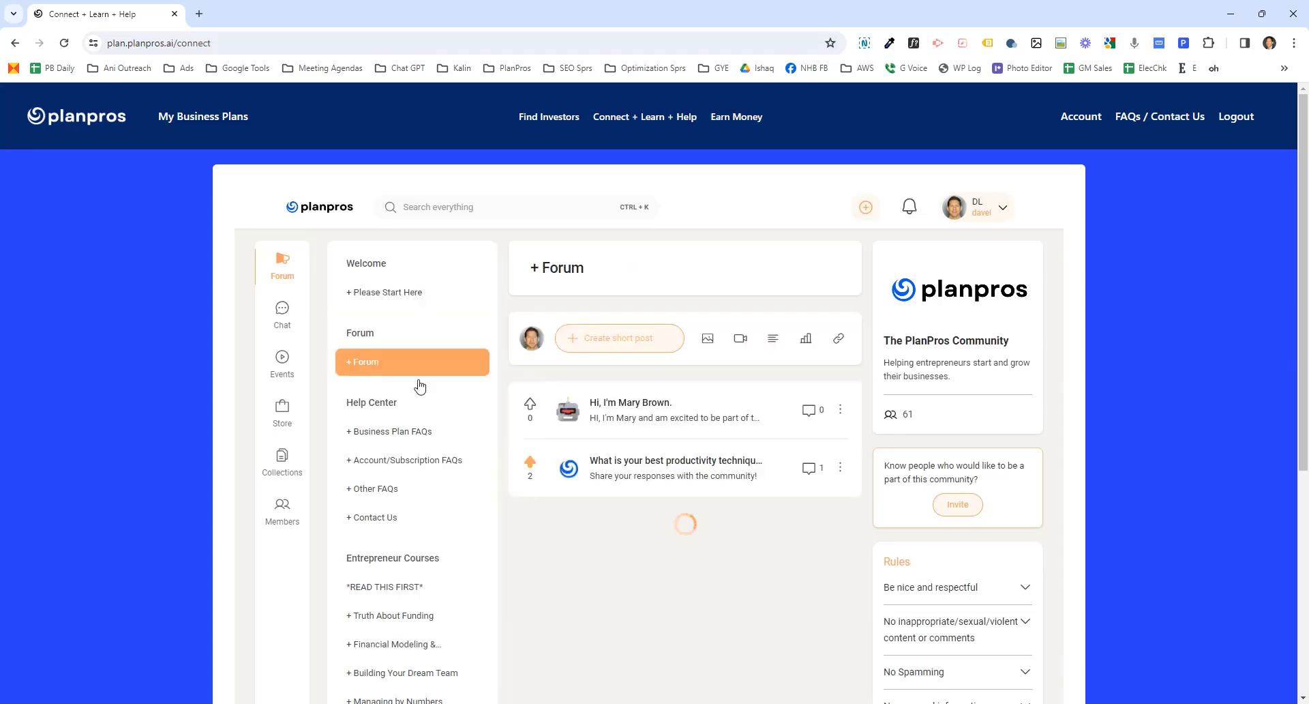
pyautogui.click(620, 463)
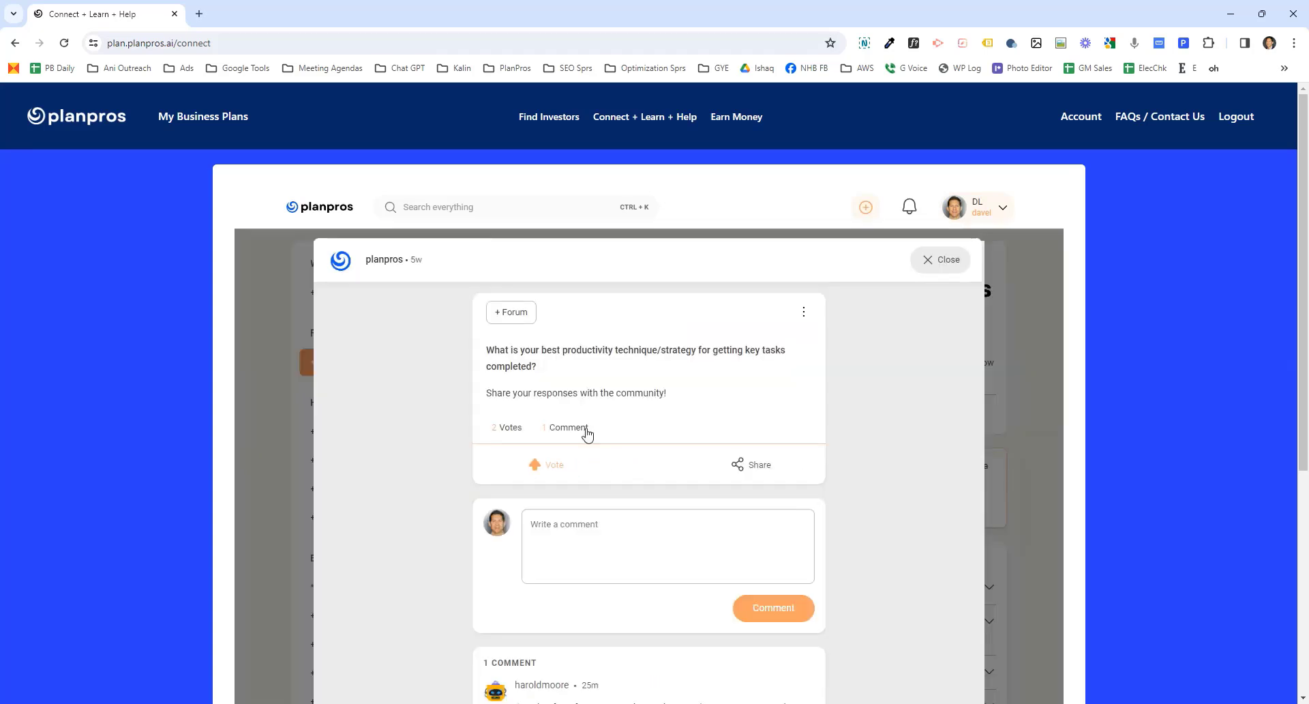
pyautogui.scroll(-5, 695, 409)
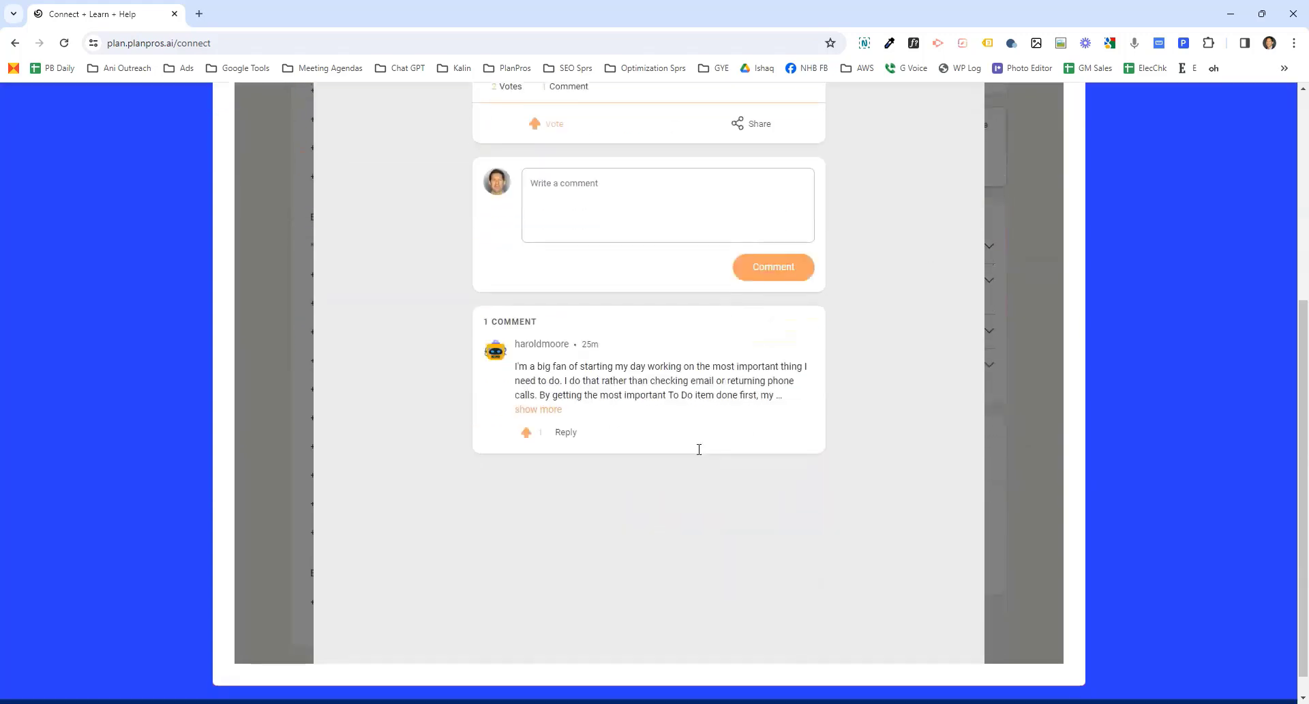
pyautogui.scroll(5, 696, 449)
pyautogui.click(931, 258)
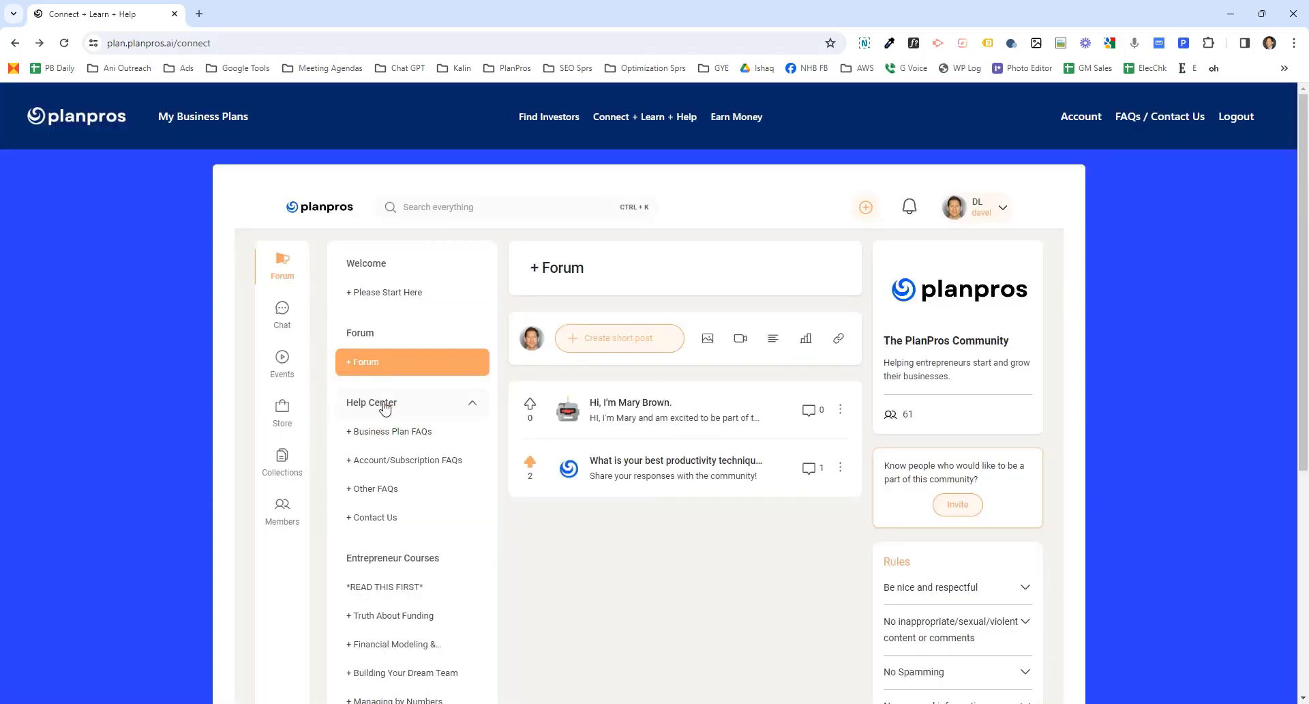
# - Open Business Plan FAQs and view the Business Plan Creation Video post, then close it
pyautogui.click(394, 429)
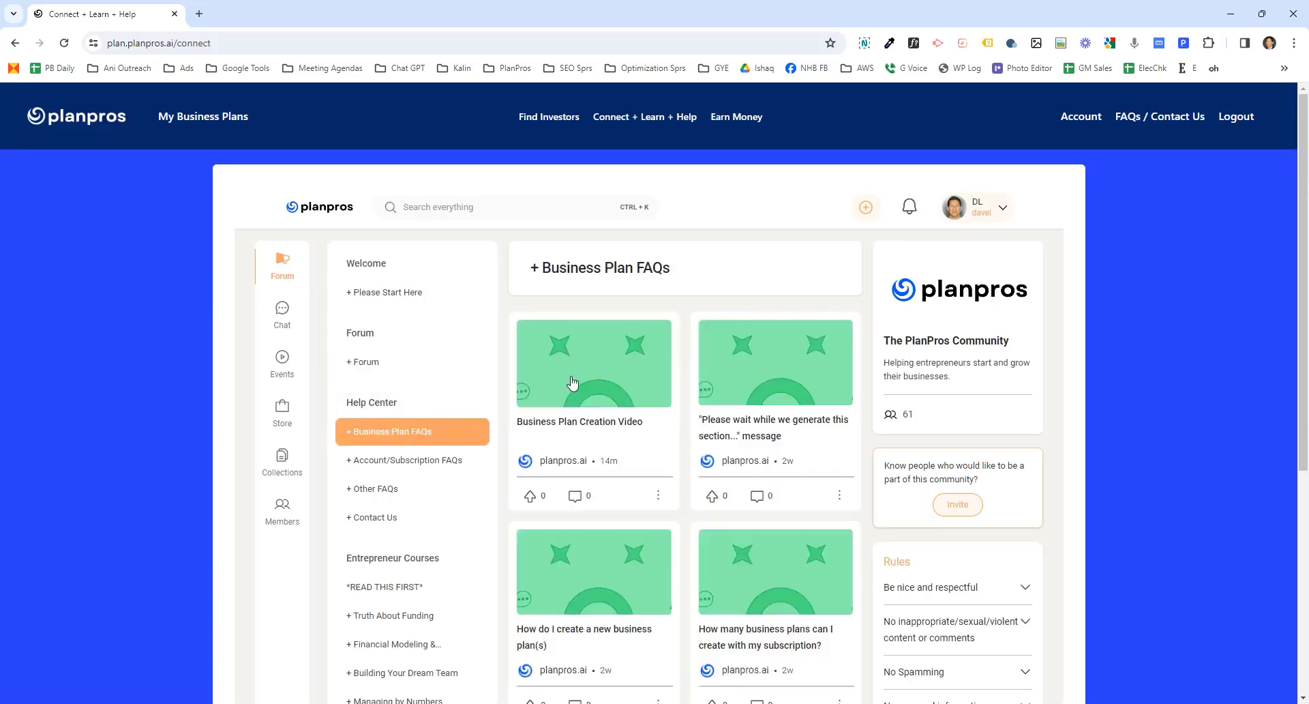
pyautogui.click(576, 422)
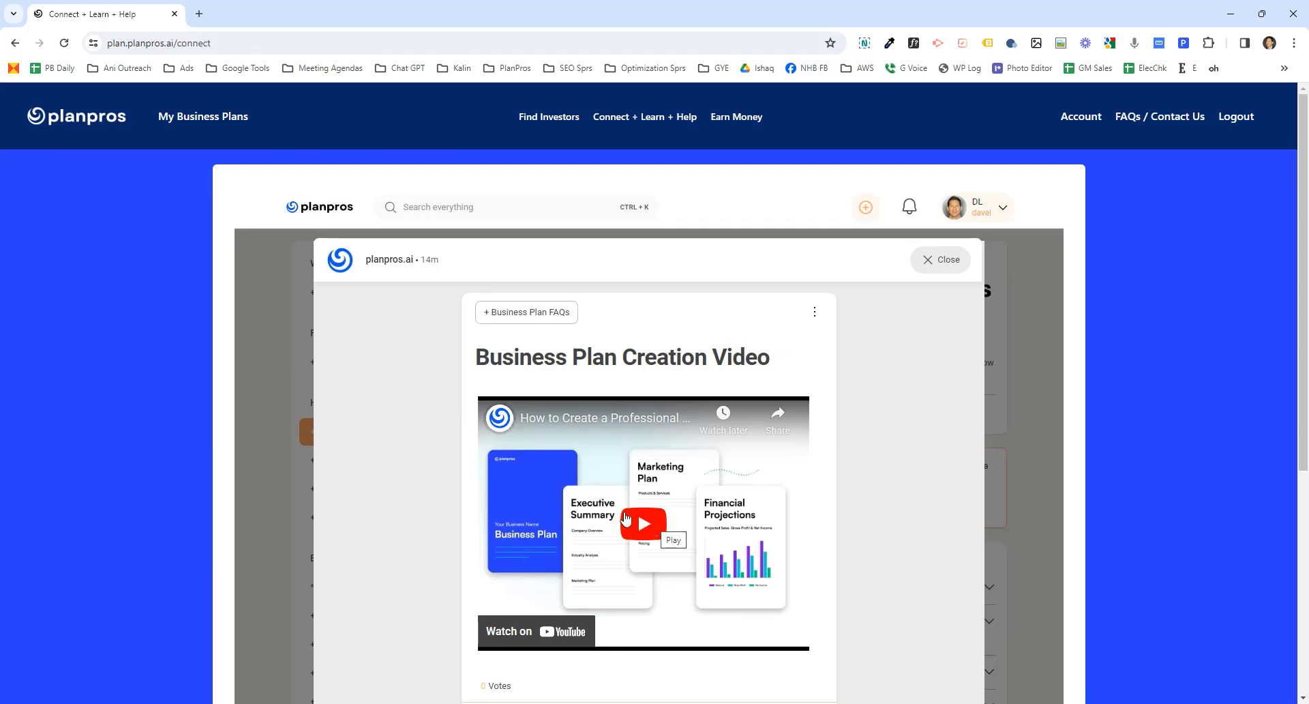
pyautogui.click(940, 260)
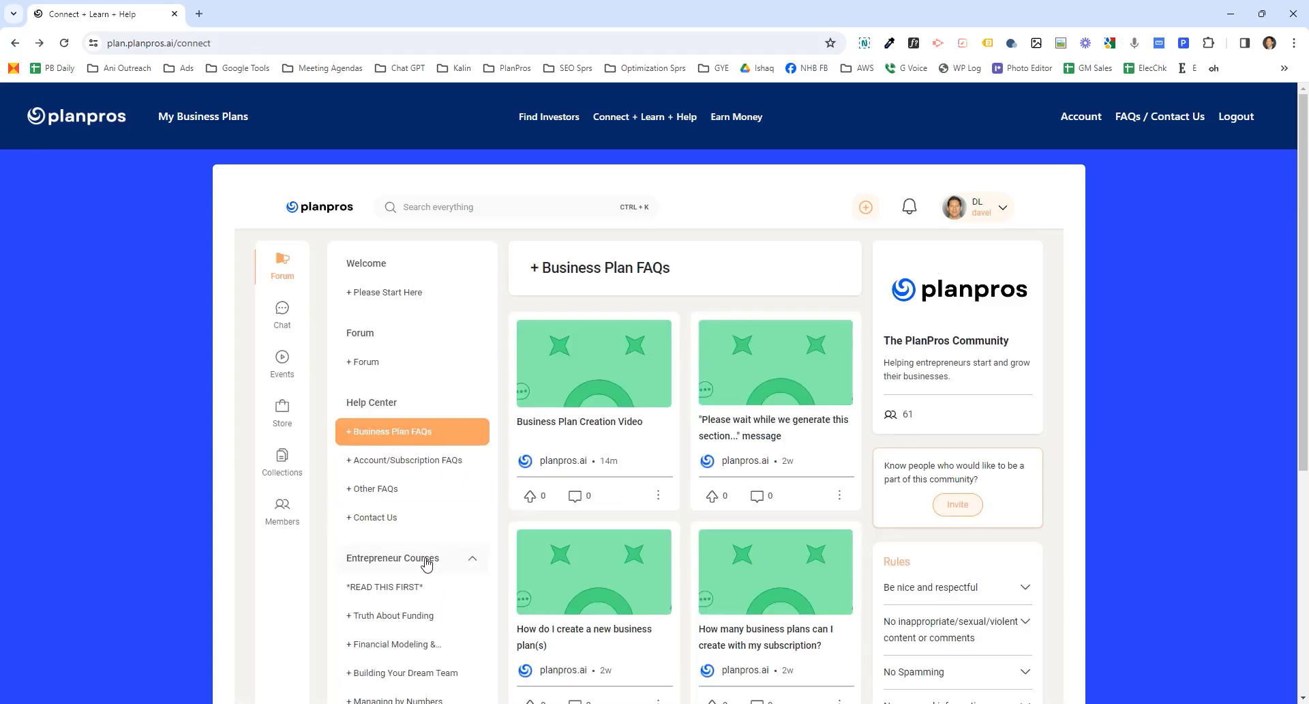
# - Browse the Entrepreneur Courses categories: Truth About Funding, Financial Modeling, Building Your Dream Team, Outsourcing Formula and Publicity Playbook
pyautogui.scroll(-2, 433, 564)
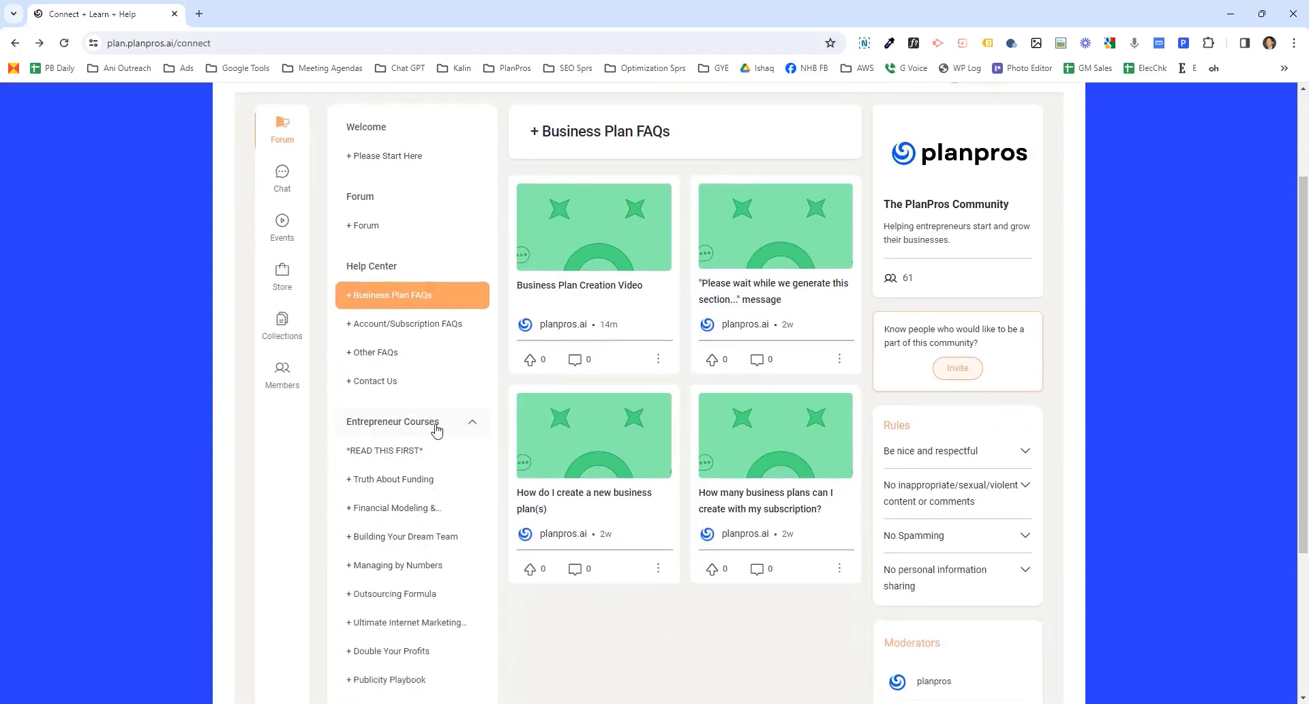
pyautogui.scroll(-1, 430, 419)
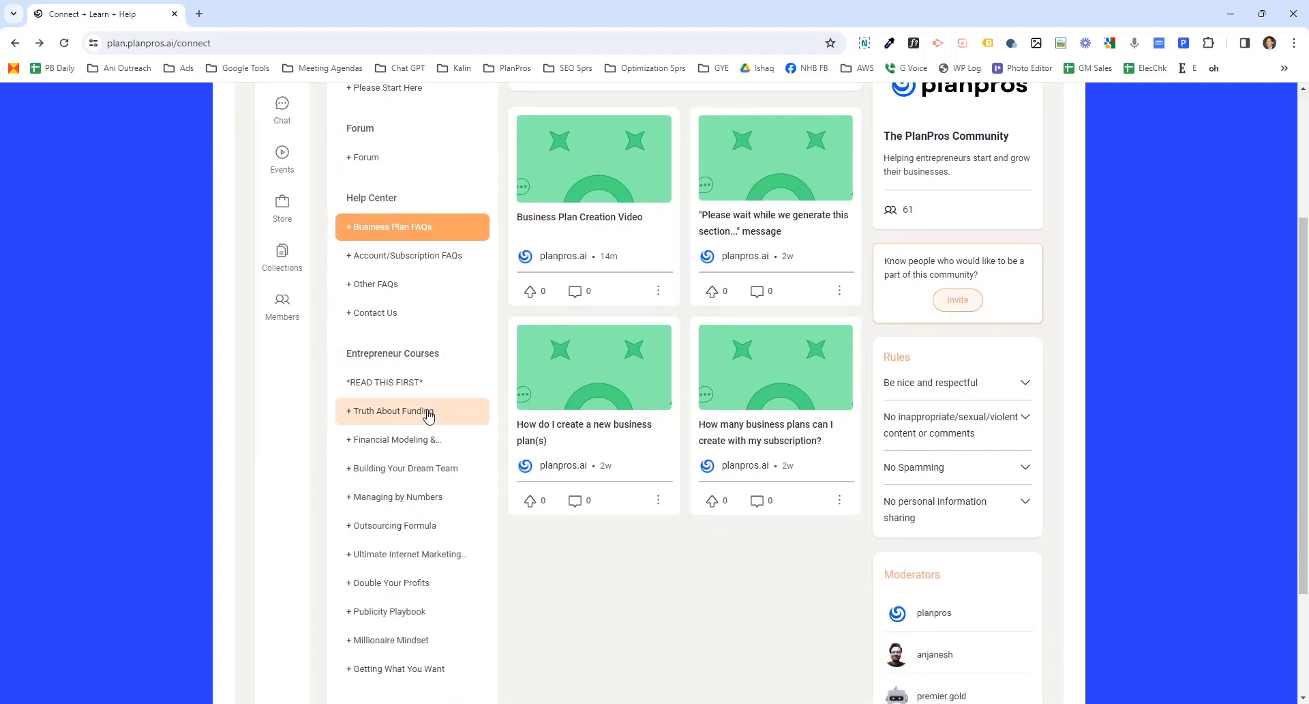
pyautogui.click(427, 412)
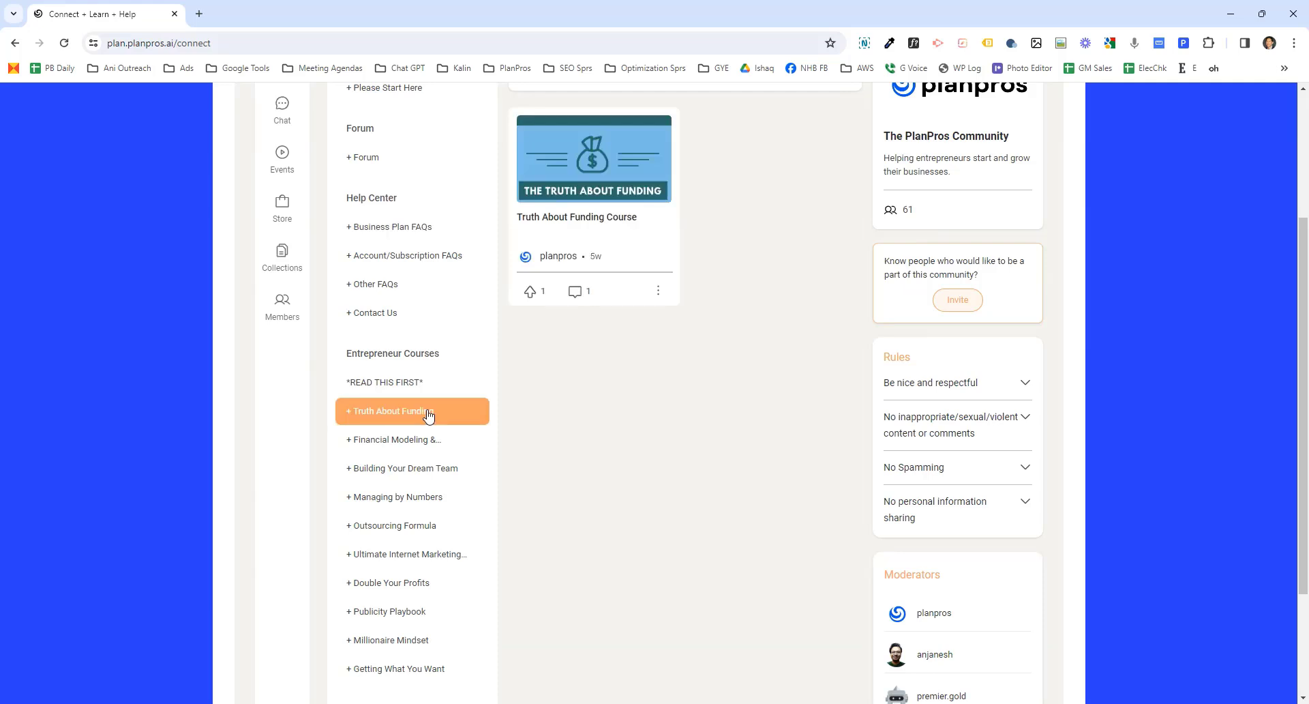
pyautogui.click(421, 442)
pyautogui.click(420, 472)
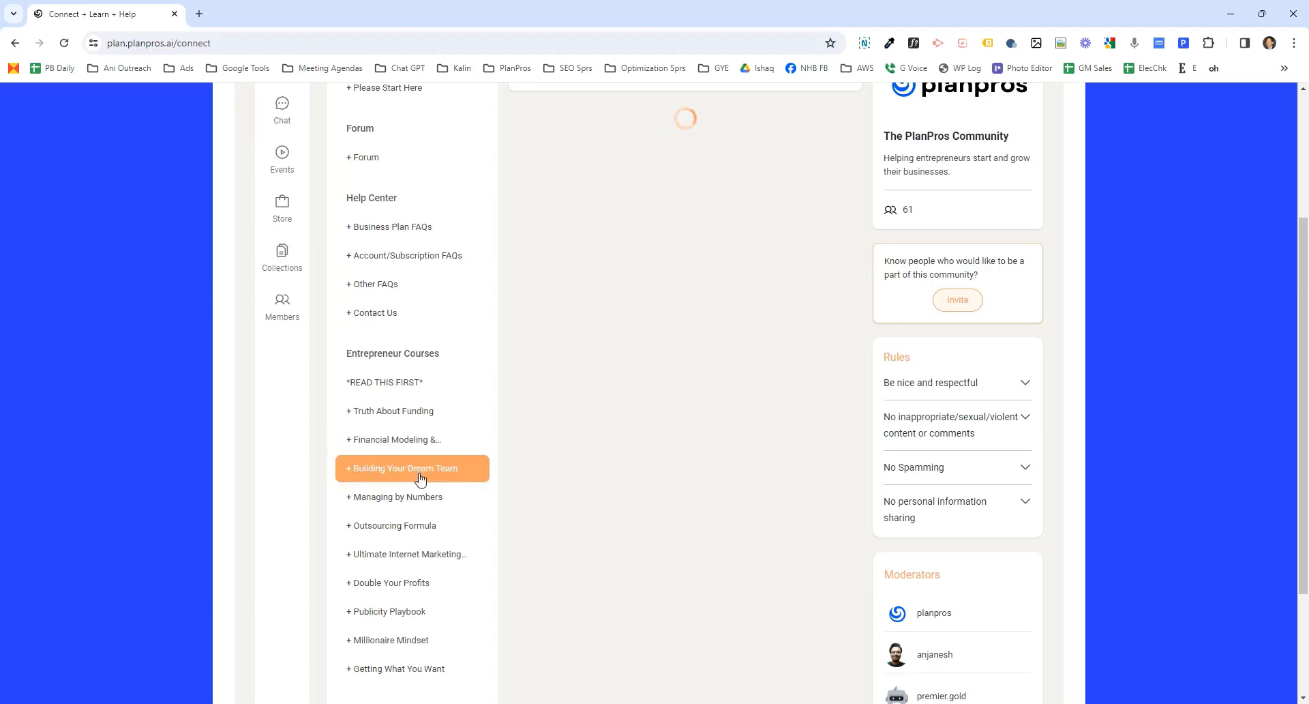
pyautogui.click(416, 524)
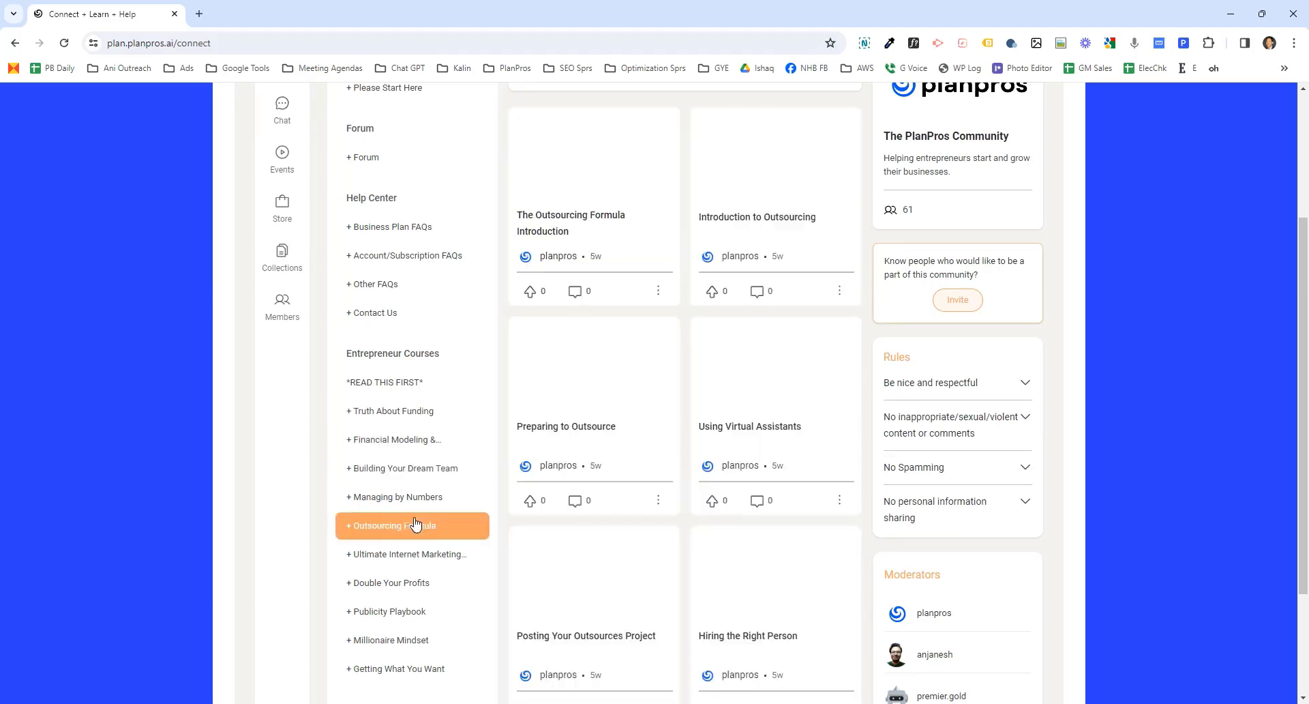
pyautogui.click(403, 611)
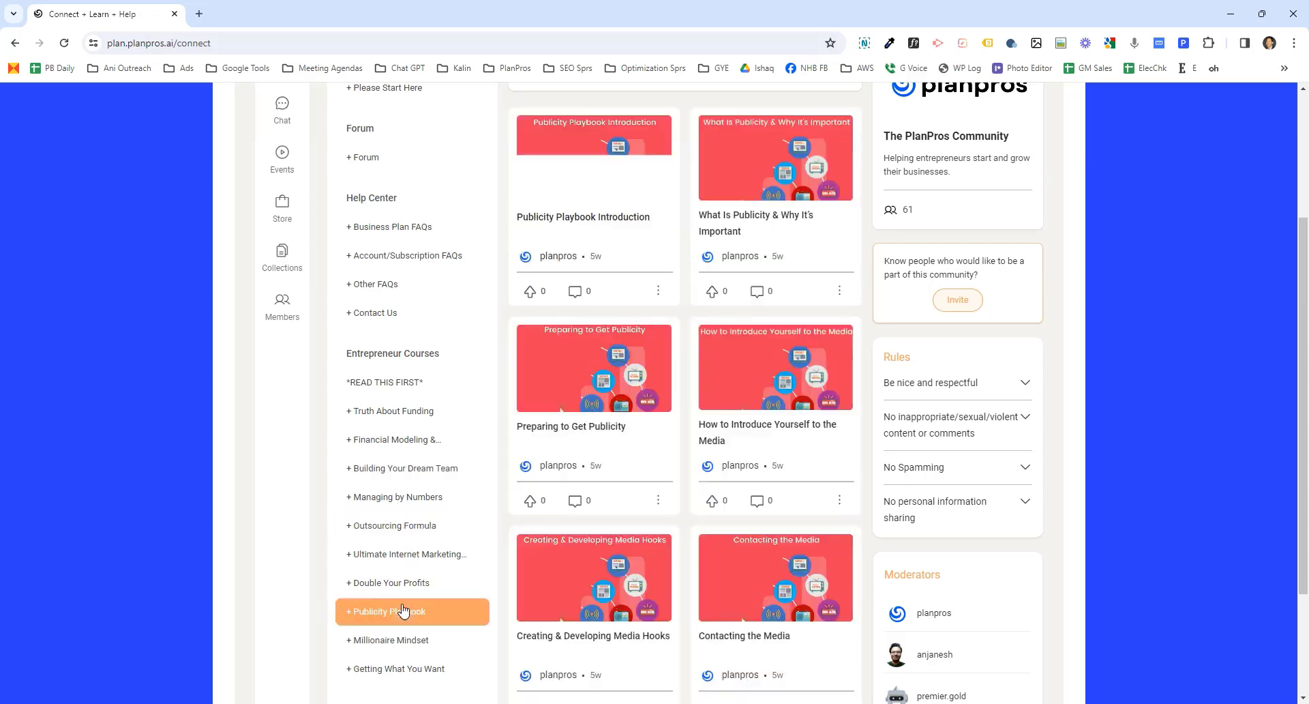
# - Open the *READ THIS FIRST* course overview post, expand it to read the full text, and close it
pyautogui.click(410, 388)
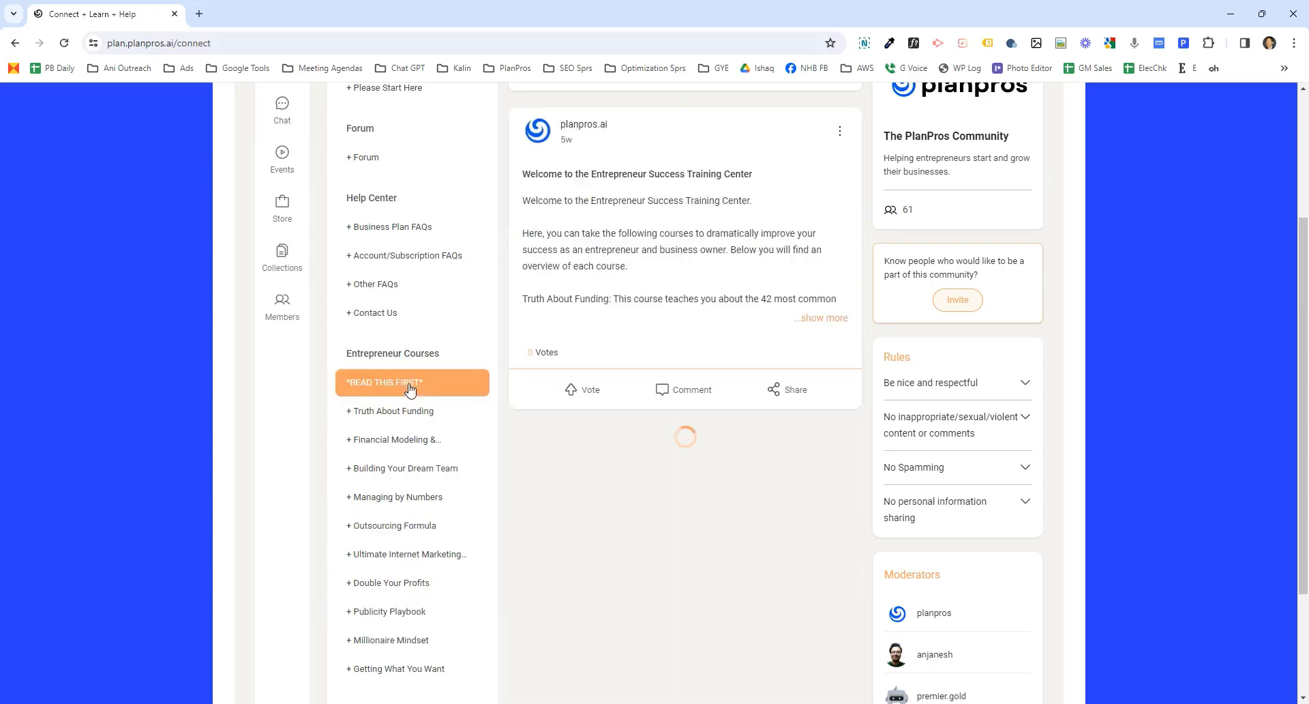
pyautogui.click(837, 327)
pyautogui.scroll(-1, 602, 370)
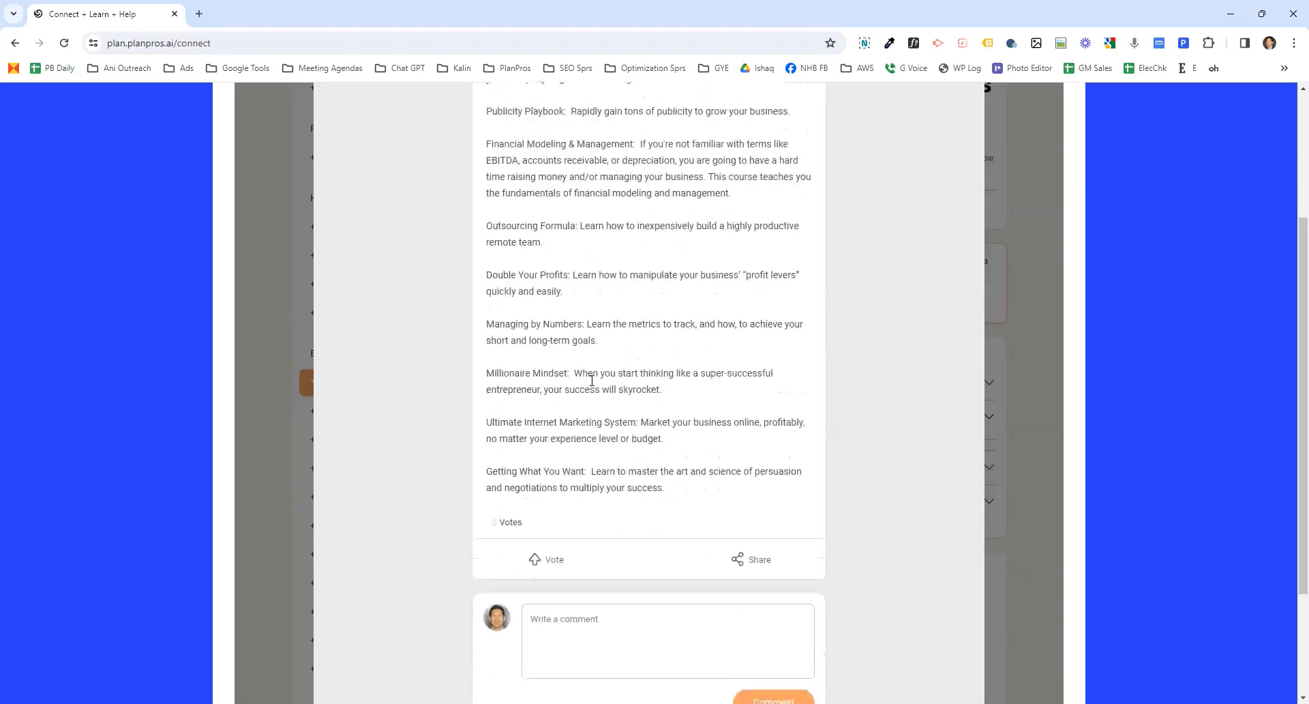
pyautogui.scroll(1, 591, 388)
pyautogui.scroll(3, 777, 170)
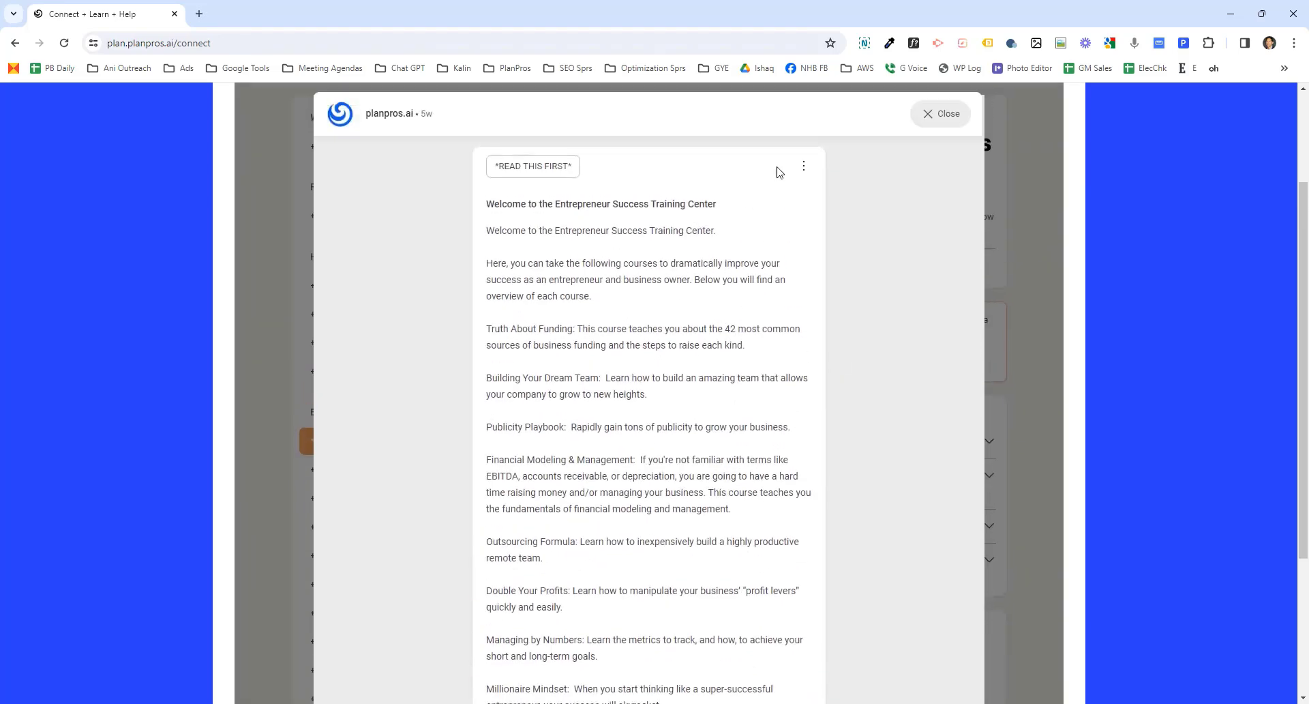
pyautogui.click(941, 262)
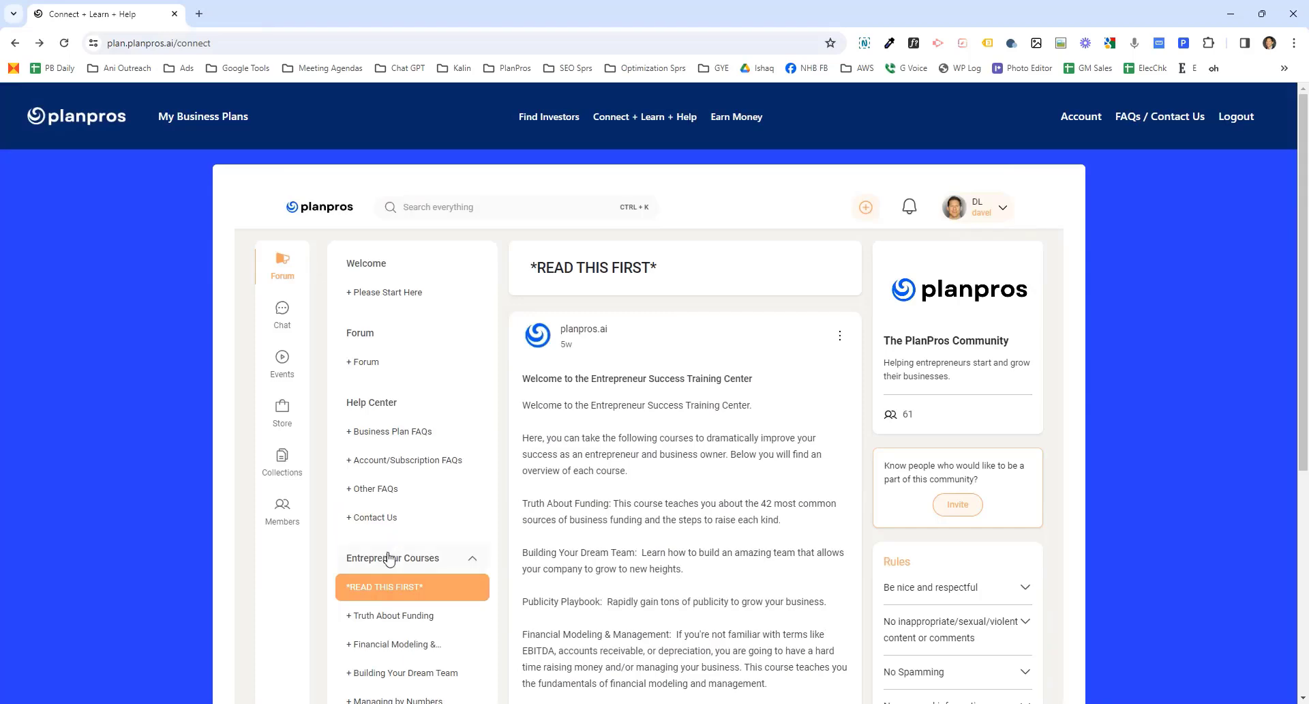
# - Open the Book Summaries category in the community sidebar
pyautogui.scroll(-1, 400, 581)
pyautogui.scroll(-5, 400, 581)
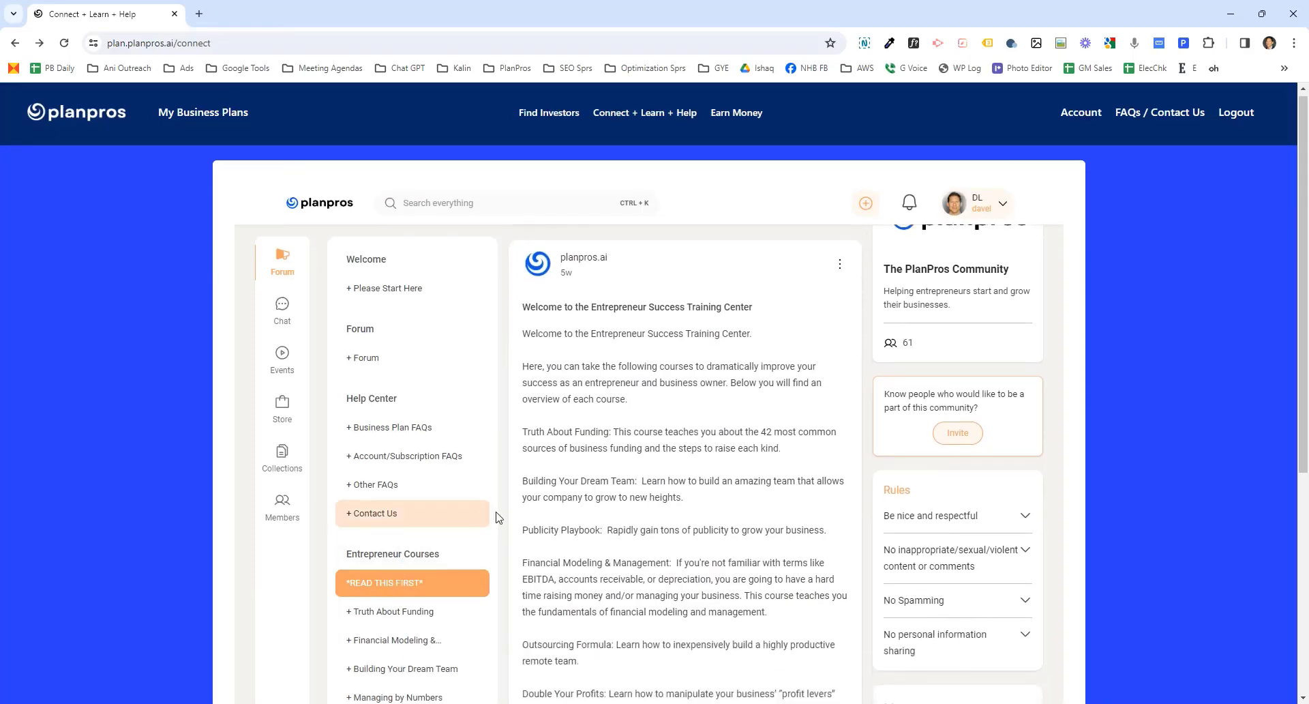
pyautogui.click(412, 577)
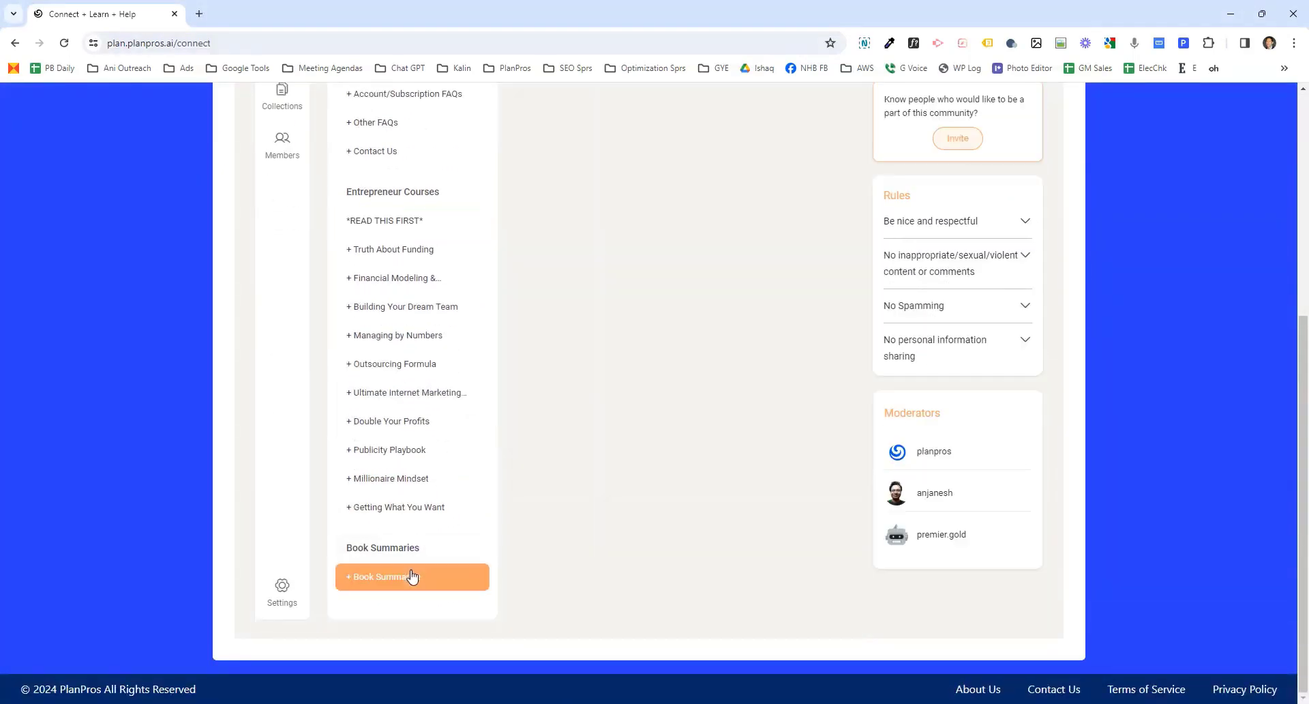
pyautogui.scroll(3, 641, 343)
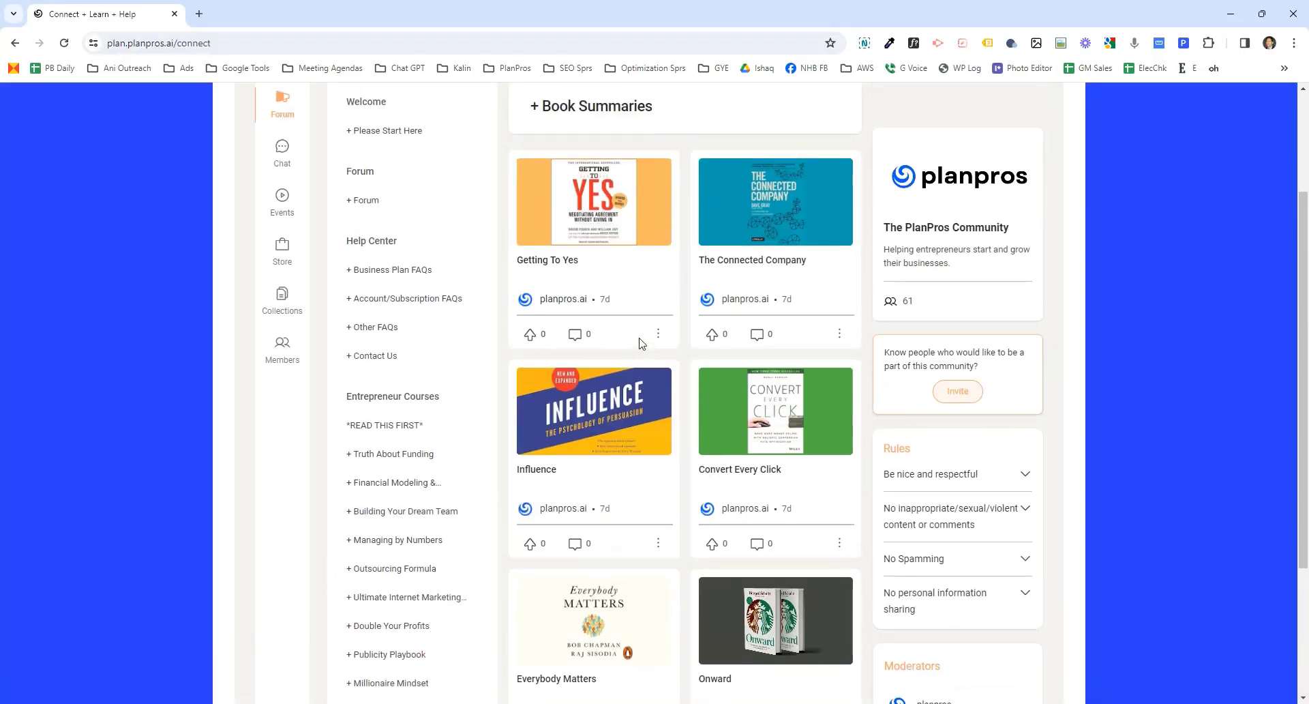
# - Read the Getting To Yes book summary, close it, and browse the other book summaries
pyautogui.click(562, 199)
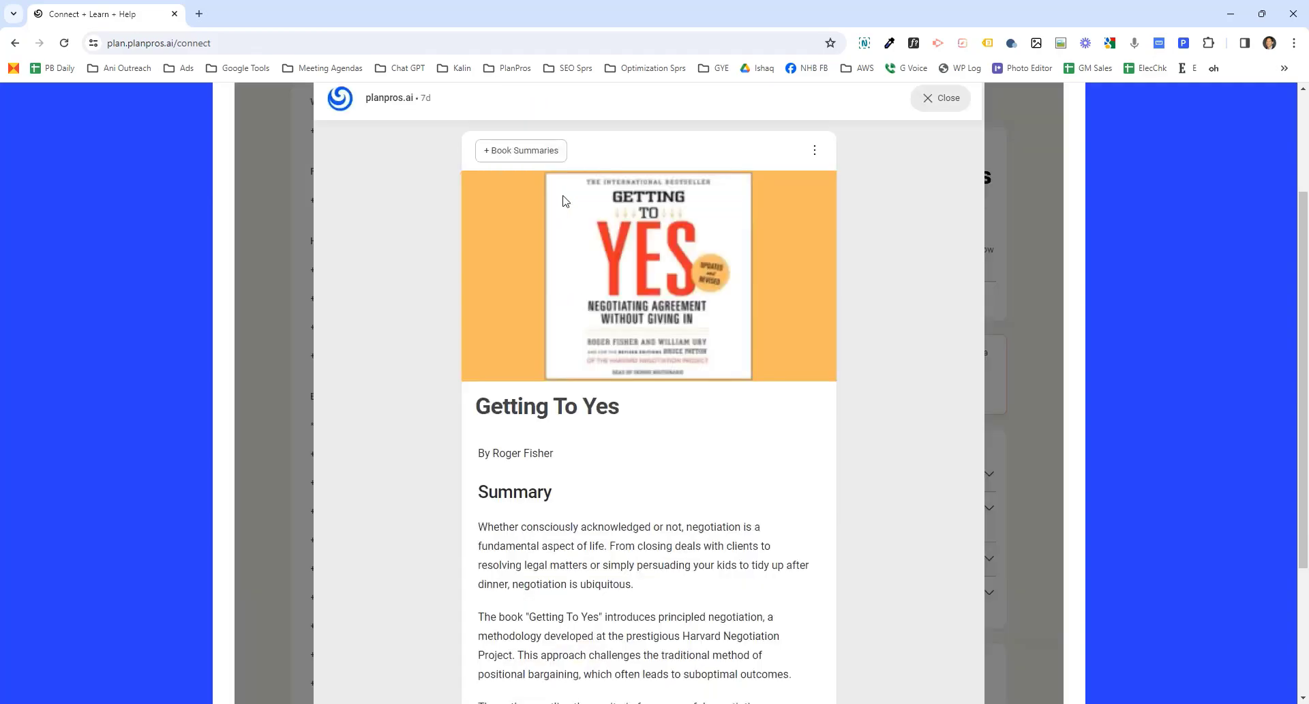
pyautogui.scroll(-10, 538, 524)
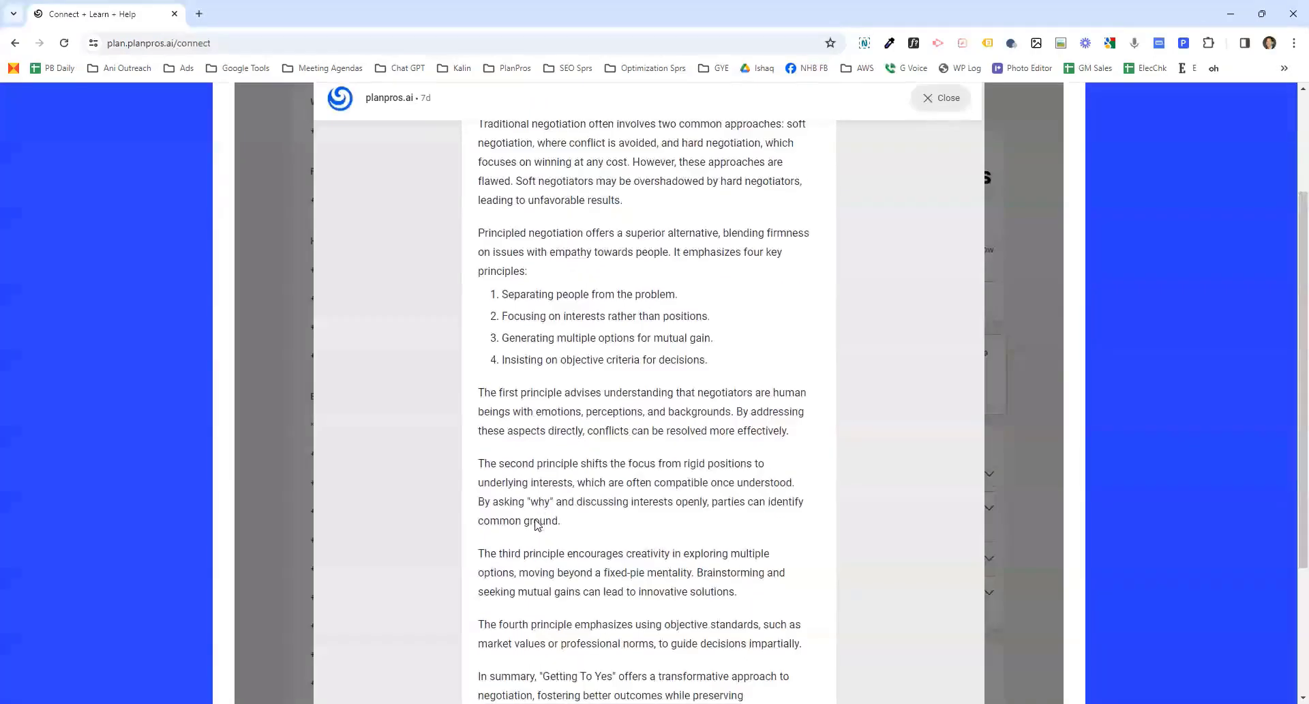
pyautogui.scroll(-13, 535, 520)
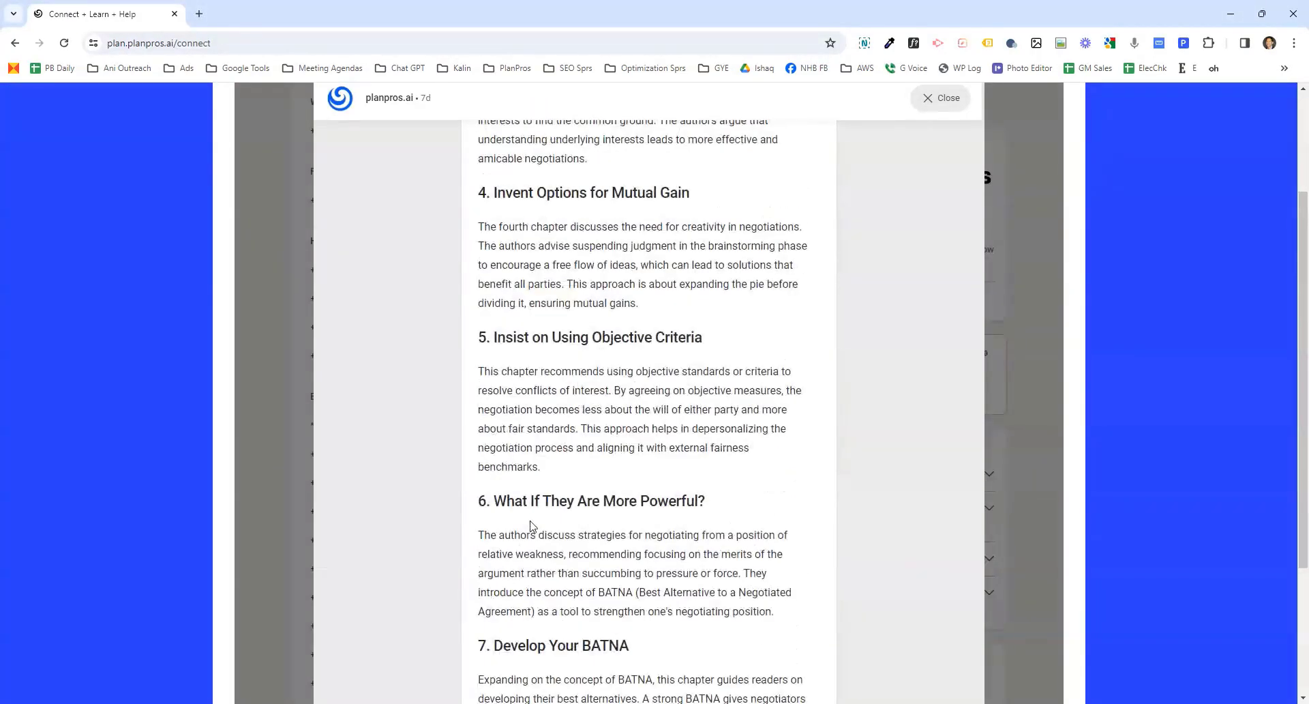
pyautogui.scroll(7, 544, 510)
pyautogui.scroll(10, 545, 510)
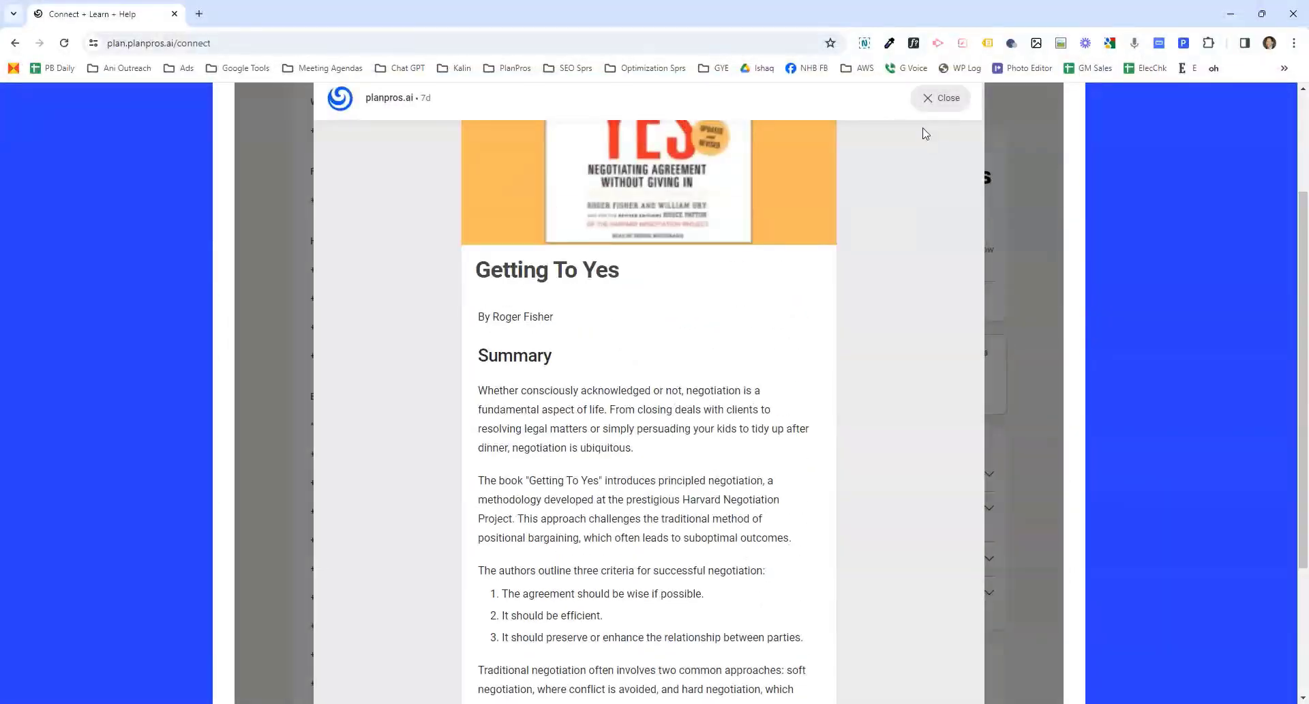
pyautogui.click(929, 102)
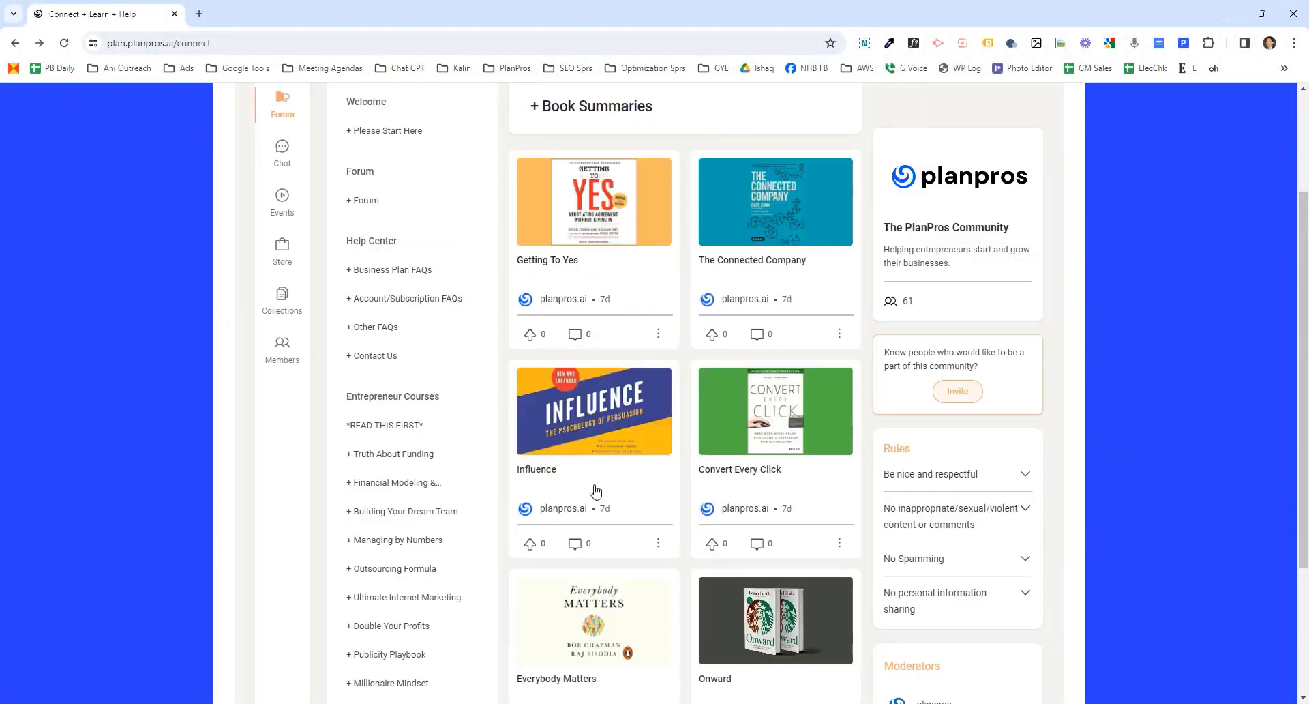
pyautogui.scroll(-6, 685, 547)
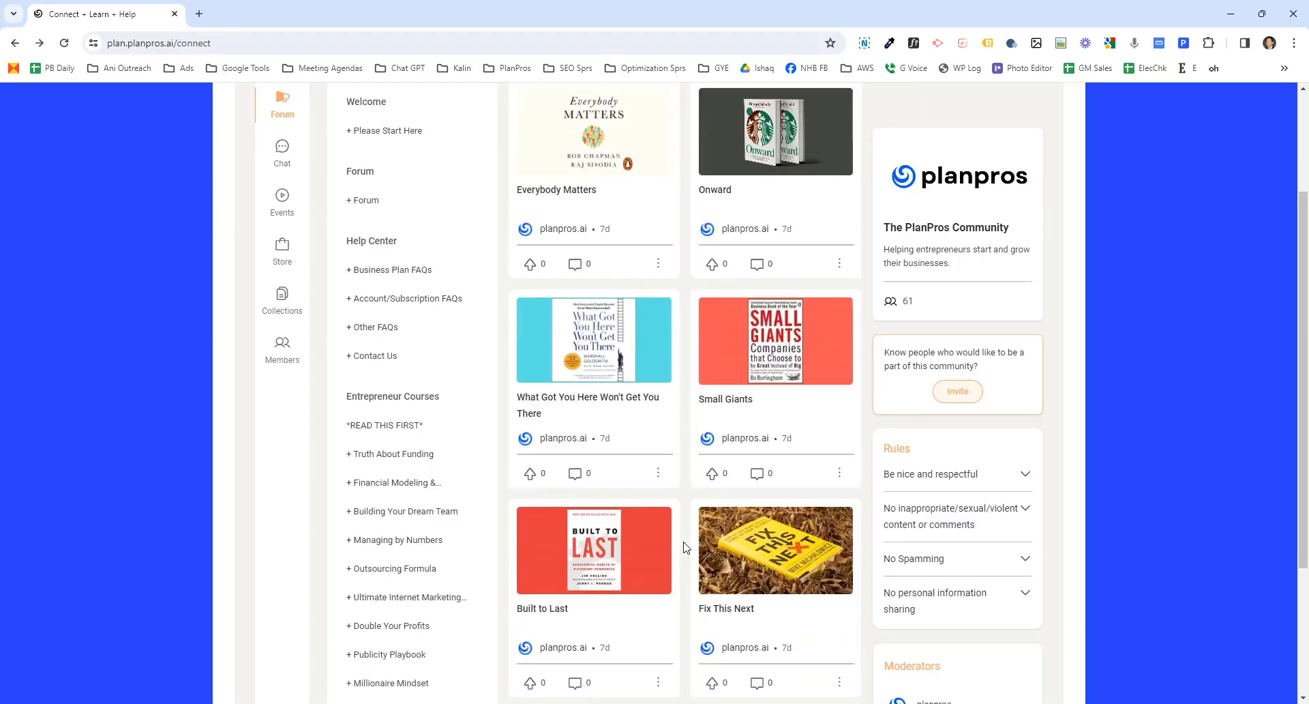
pyautogui.scroll(10, 681, 546)
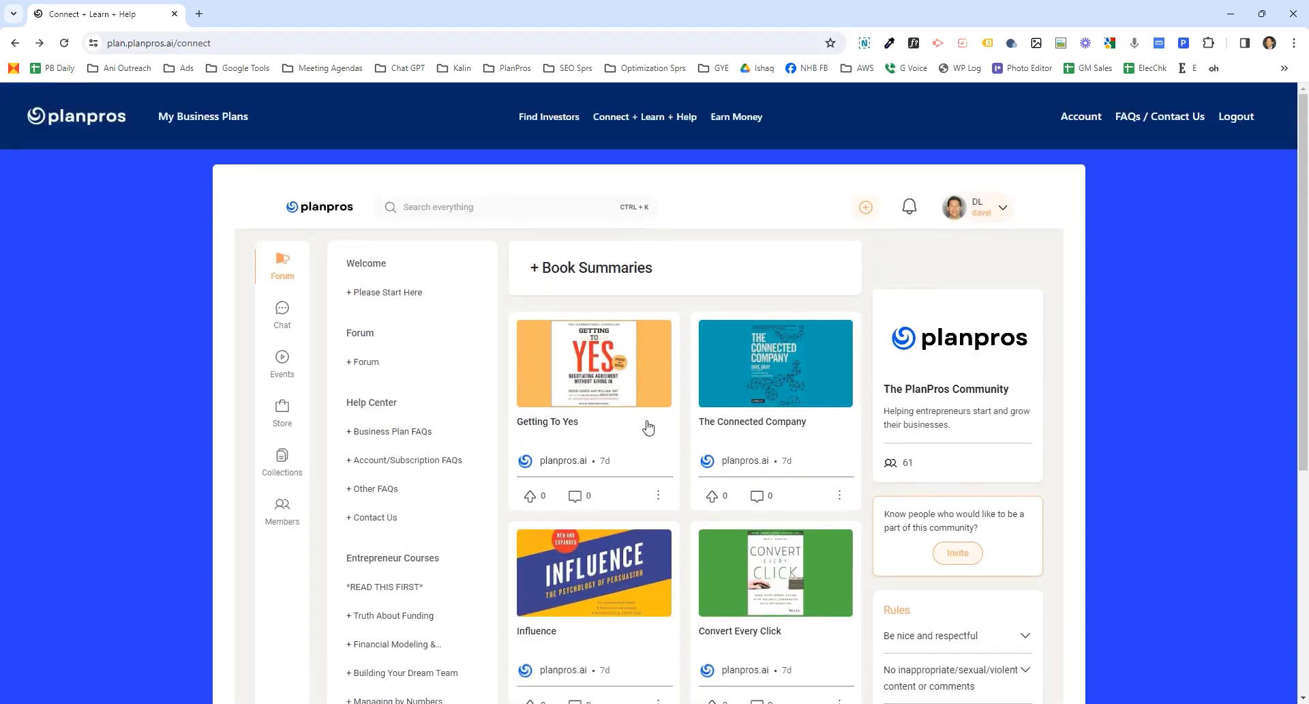
# - Open Find Investors and search for lenders with the zip code 97702
pyautogui.click(545, 118)
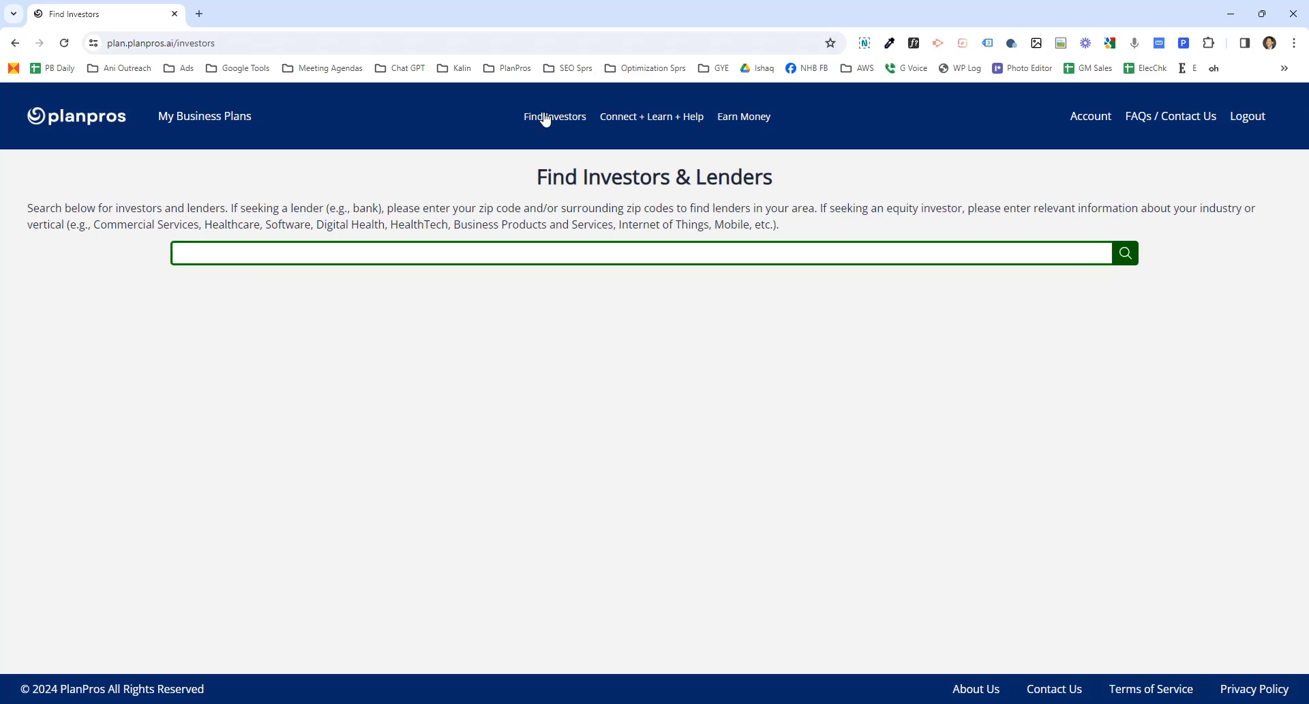
pyautogui.click(429, 255)
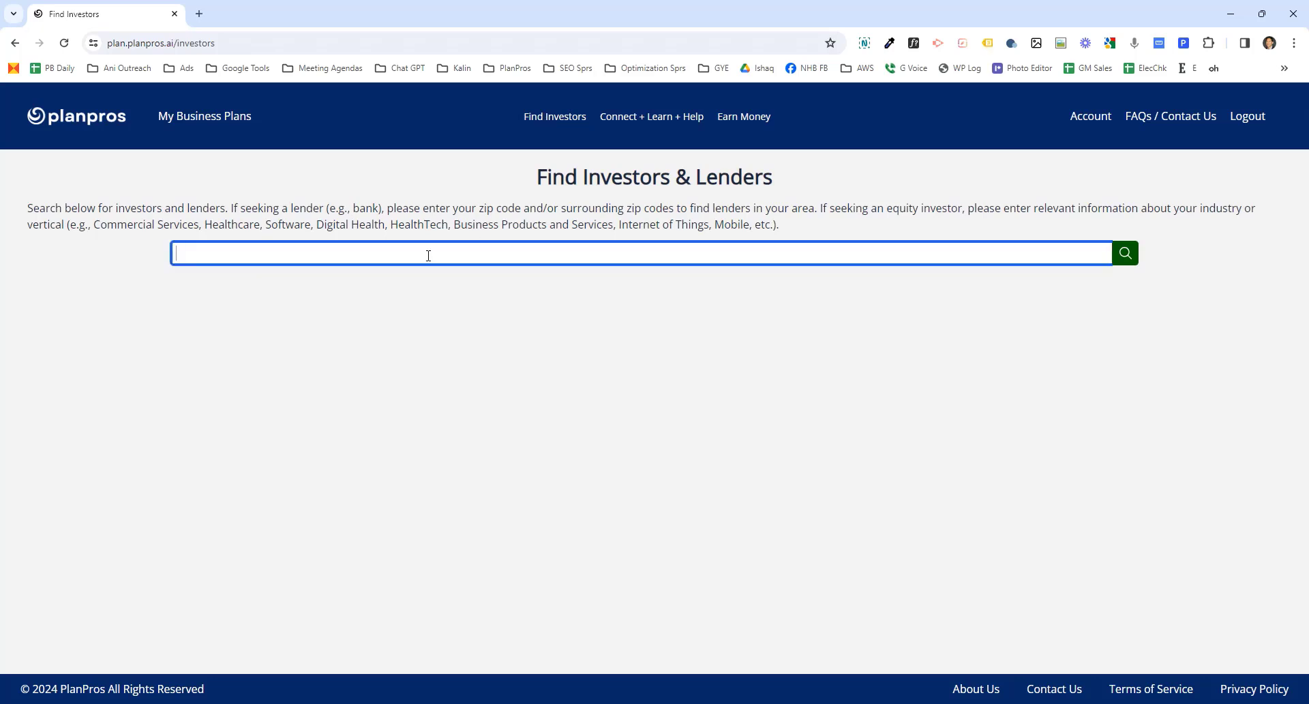
pyautogui.write('97702')
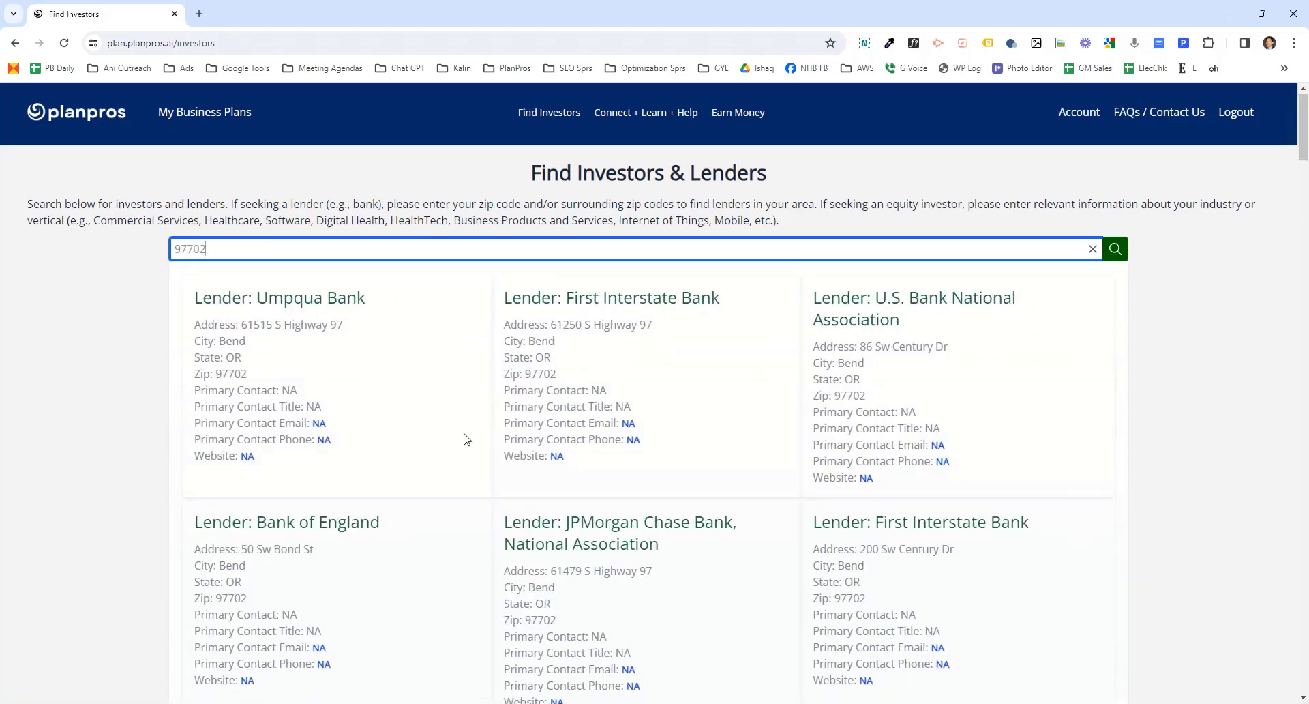
# - Browse the lender results and highlight the HealthTech example in the search instructions
pyautogui.scroll(-10, 464, 438)
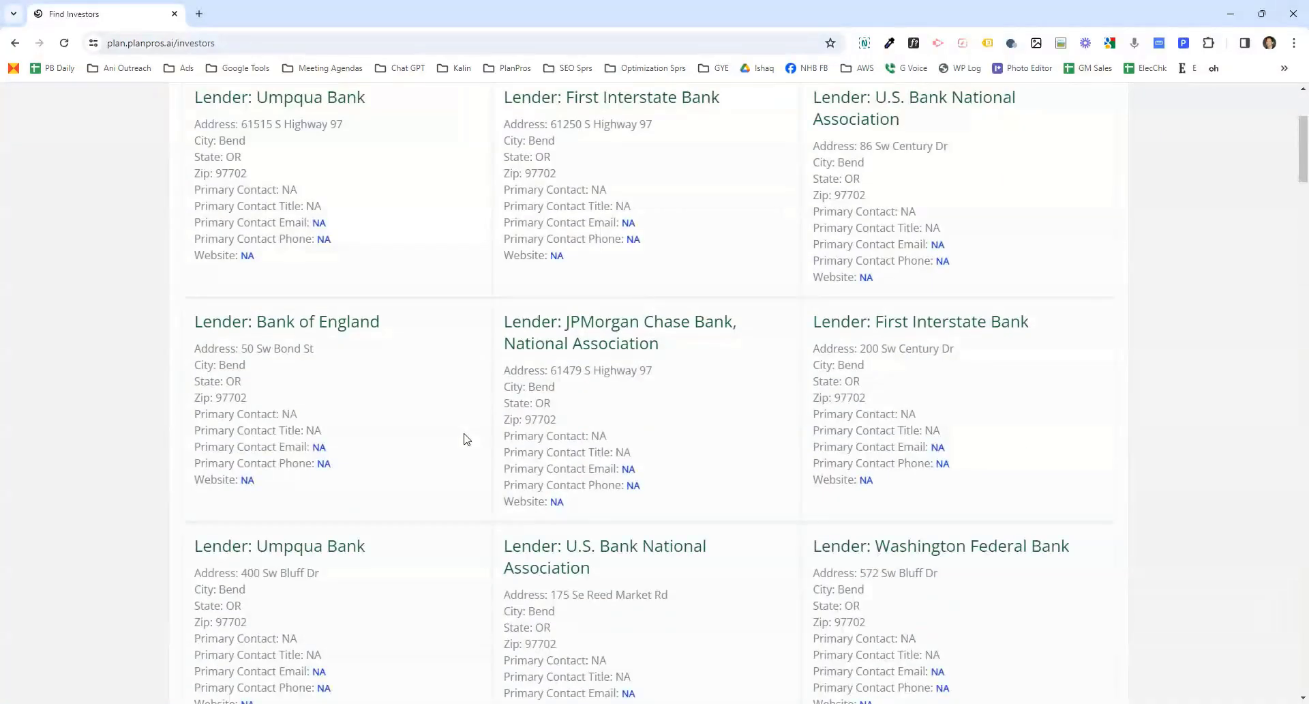
pyautogui.scroll(10, 464, 439)
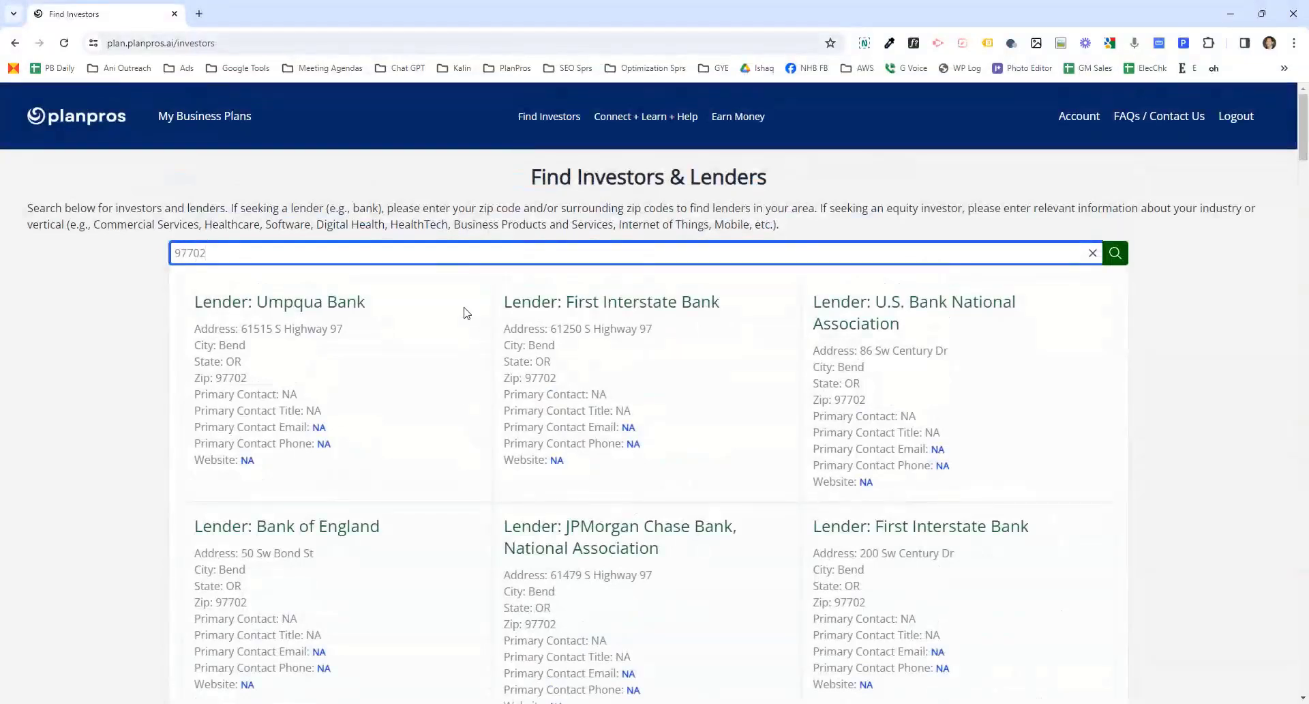
pyautogui.doubleClick(427, 218)
pyautogui.hotkey('ctrl', 'c')
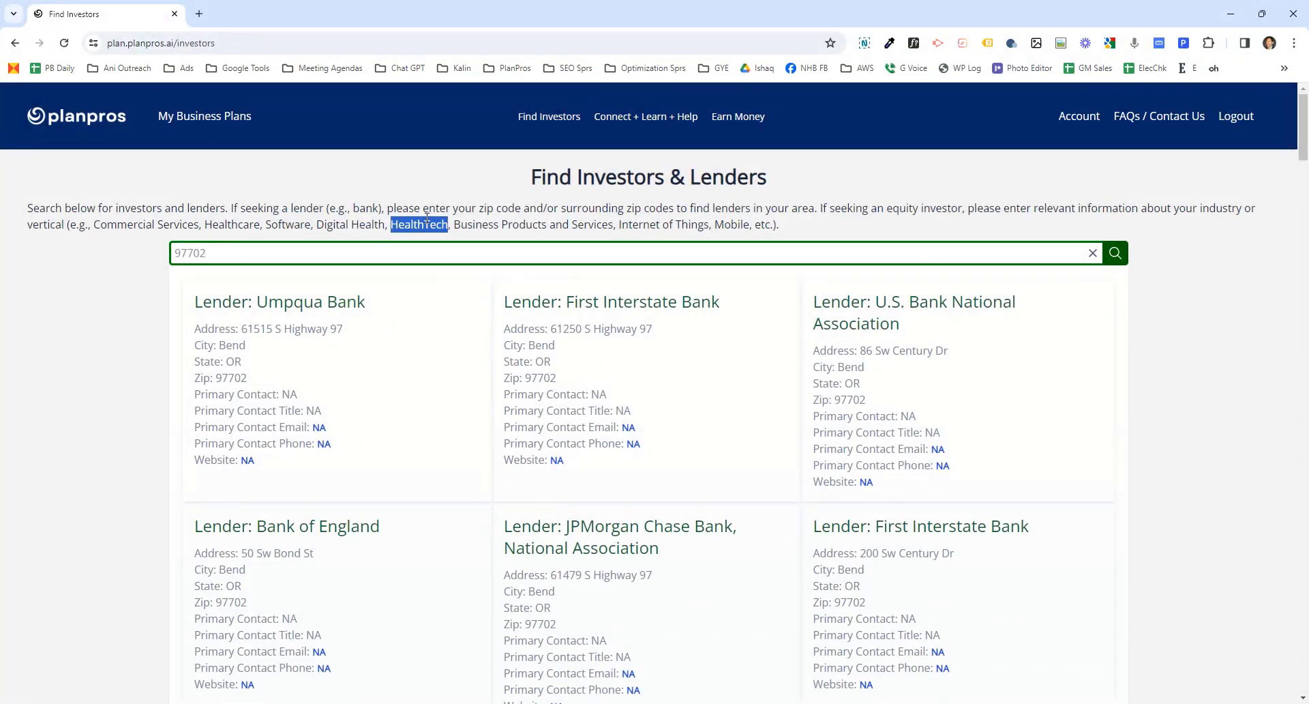
# - Search the investors and lenders for HealthTech and scroll through the equity investor results
pyautogui.tripleClick(313, 263)
pyautogui.hotkey('ctrl', 'v')
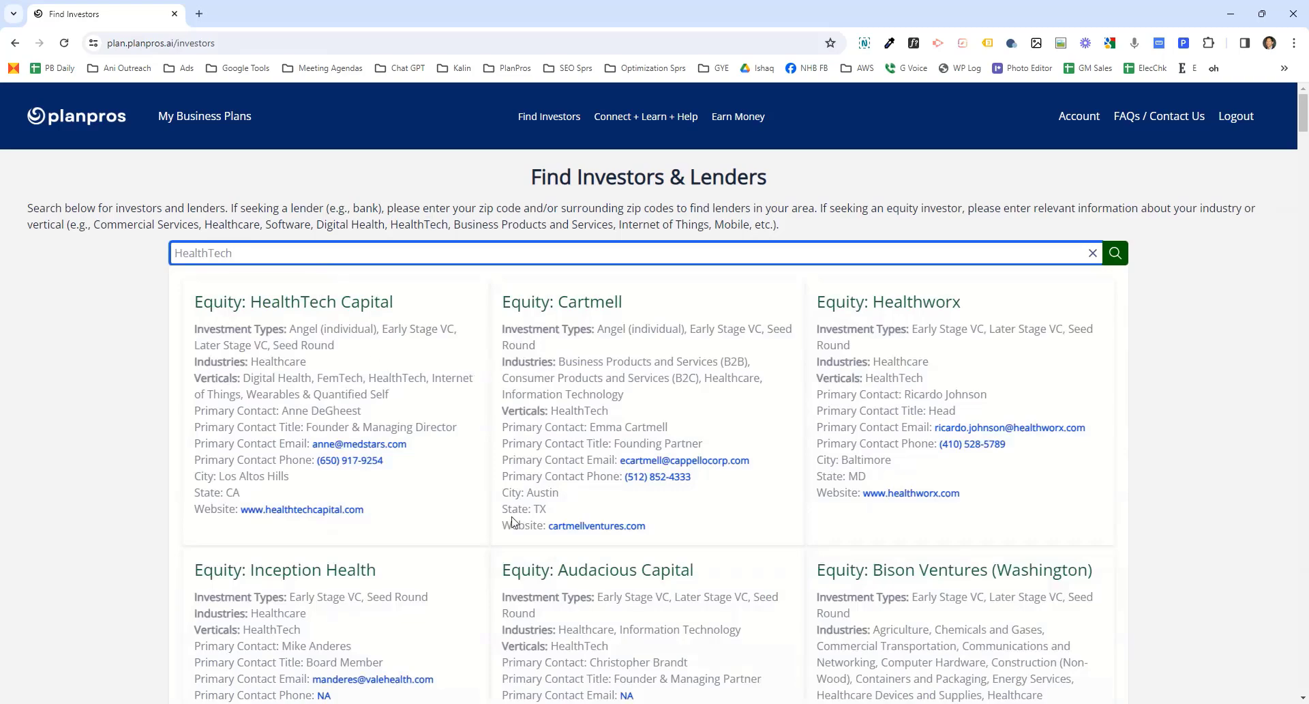
pyautogui.scroll(-3, 575, 557)
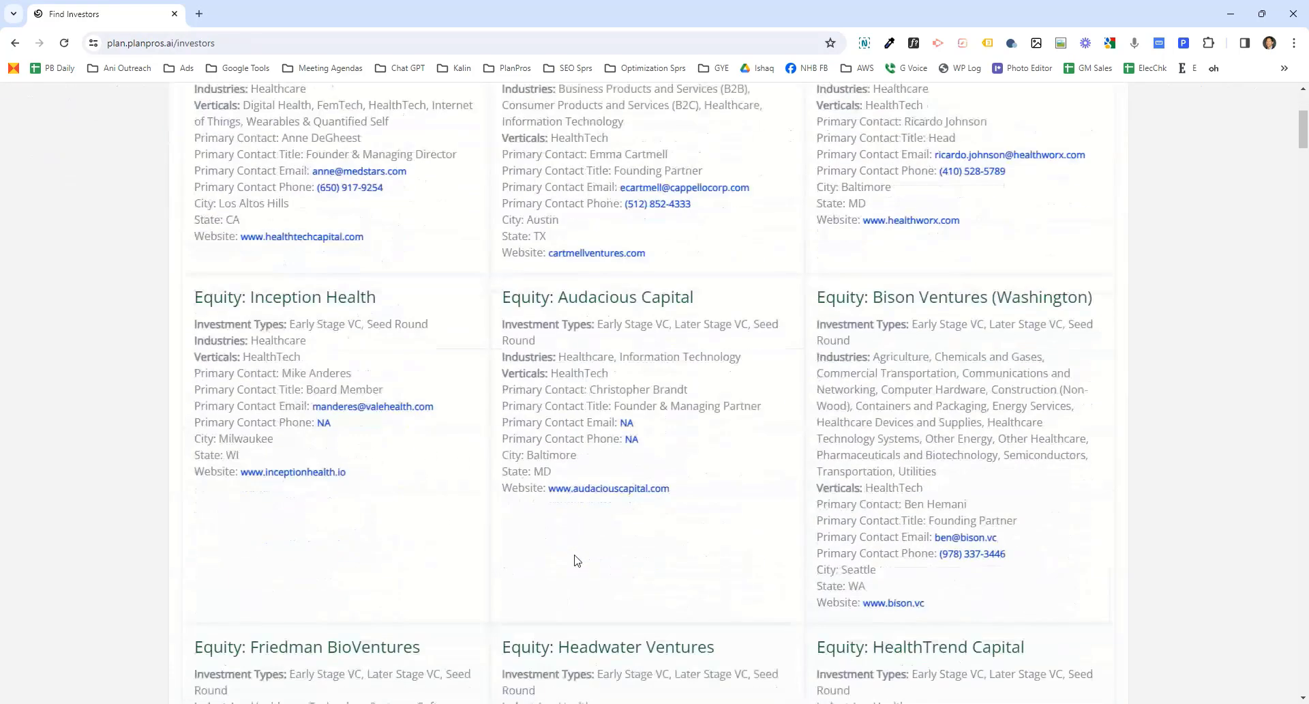
pyautogui.scroll(3, 570, 563)
# - Open the Connect + Learn + Help community and scroll through its sidebar categories
pyautogui.click(635, 125)
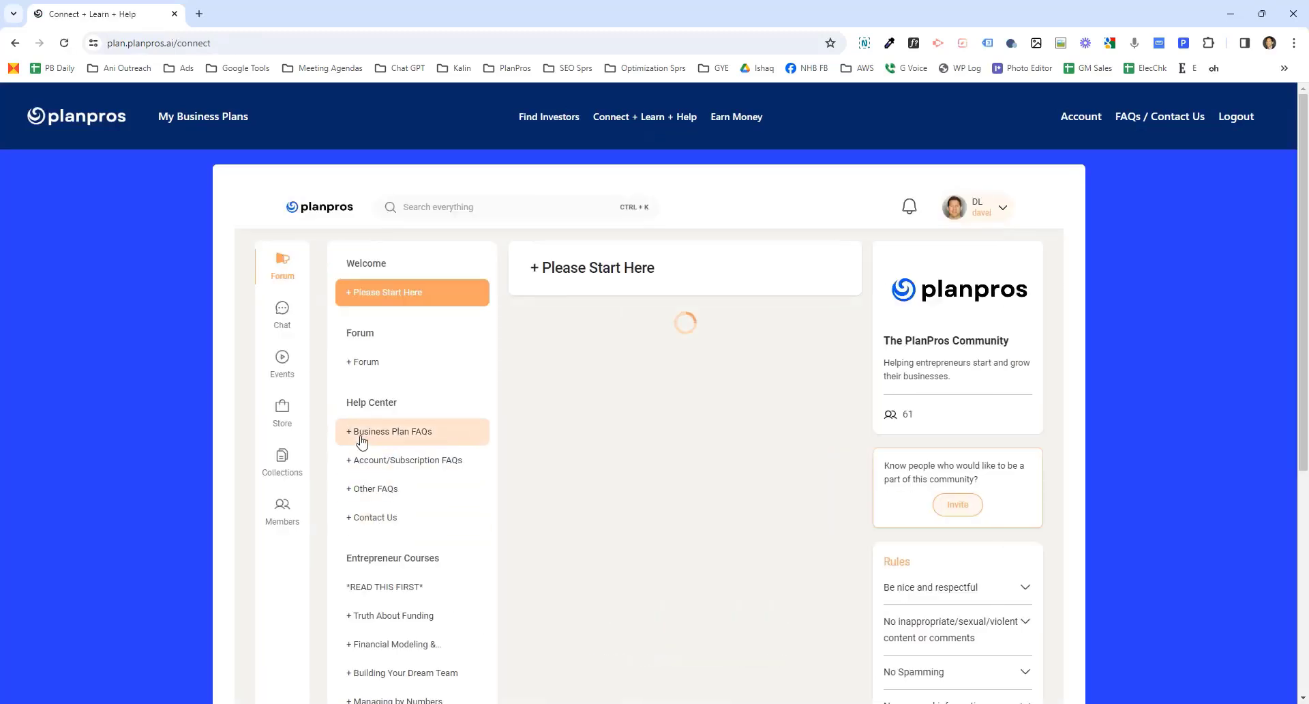
pyautogui.scroll(-3, 390, 569)
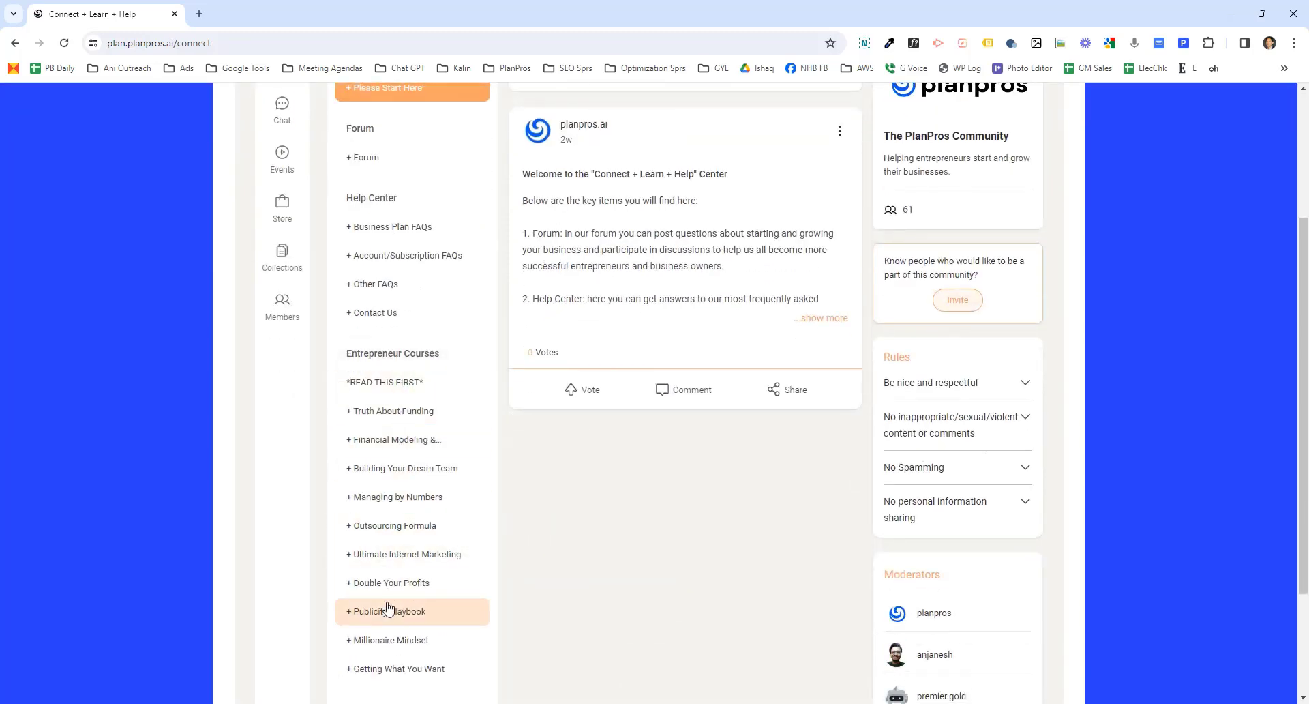
pyautogui.scroll(3, 386, 607)
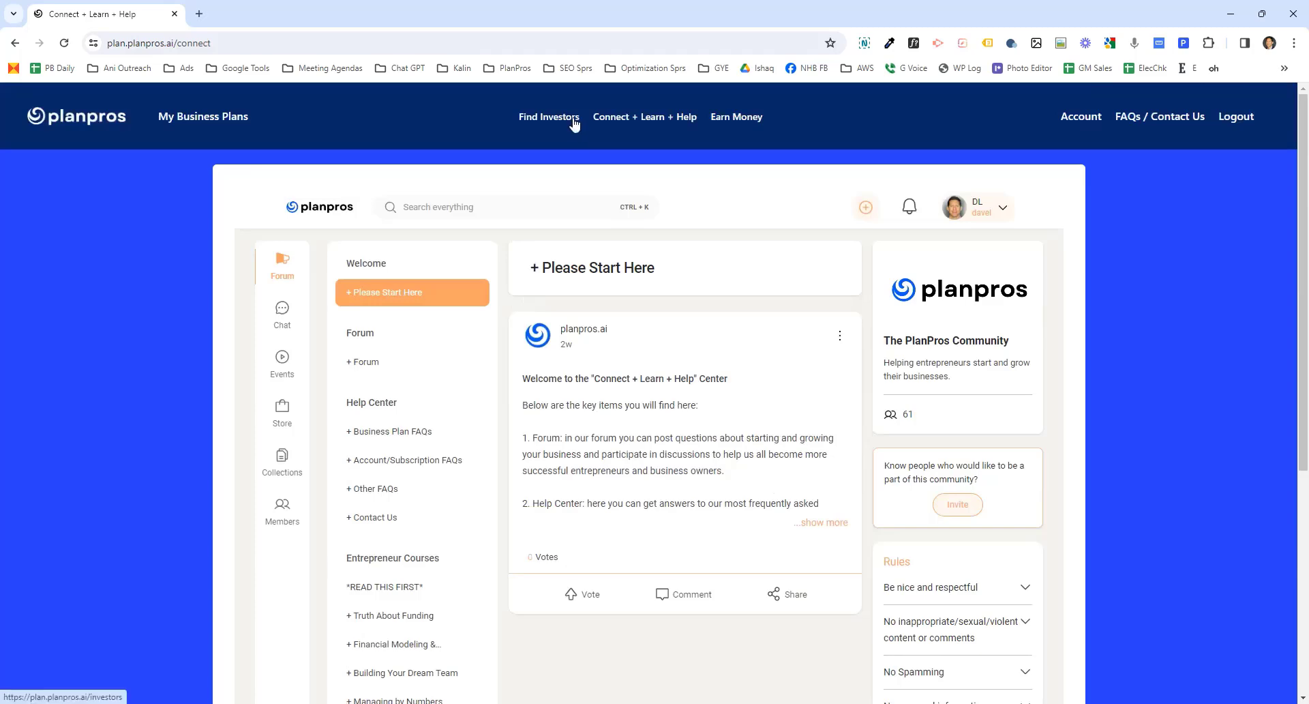
# - Create a new business plan named Dave Plumber from My Business Plans and save it
pyautogui.click(229, 128)
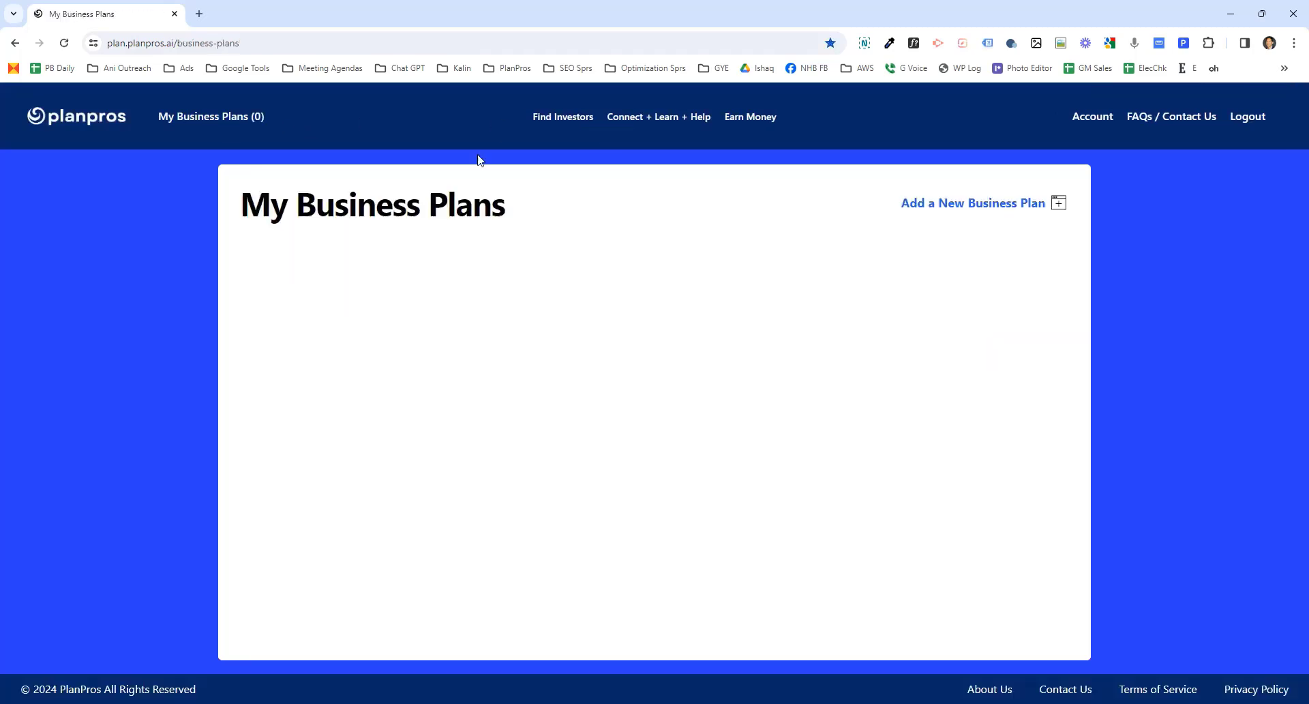
pyautogui.click(942, 207)
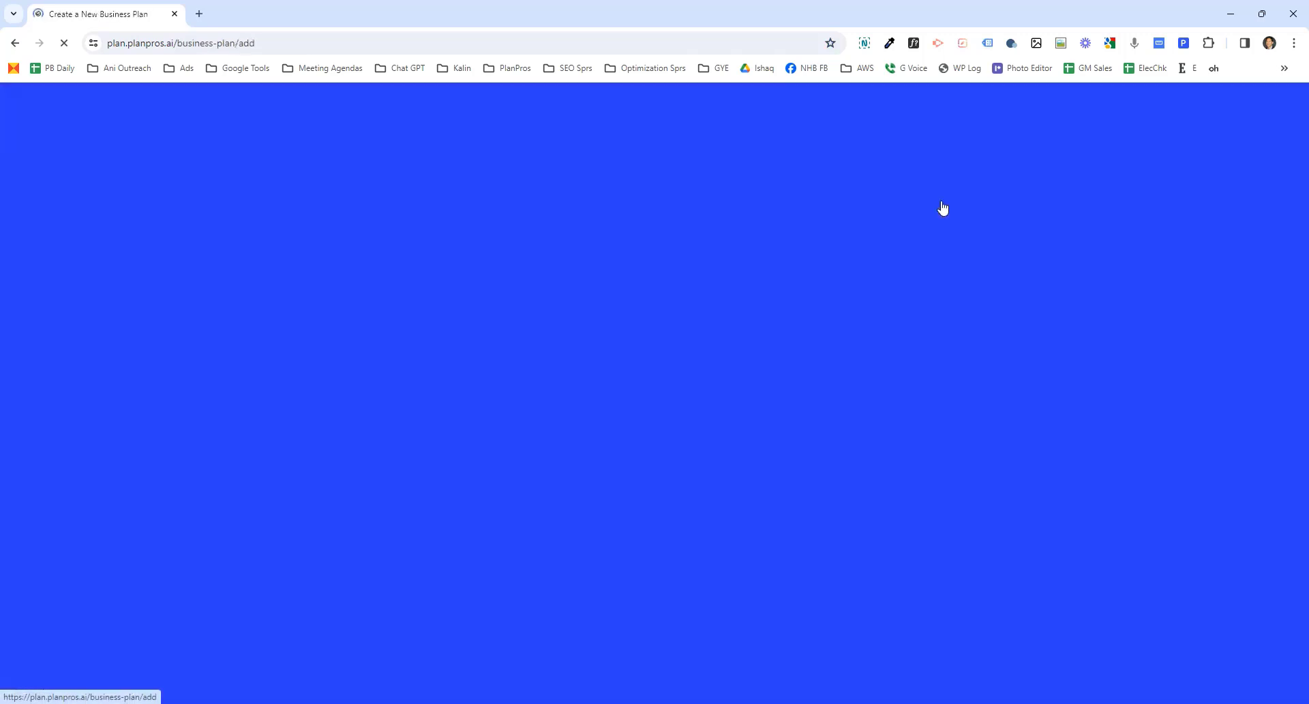
pyautogui.click(629, 311)
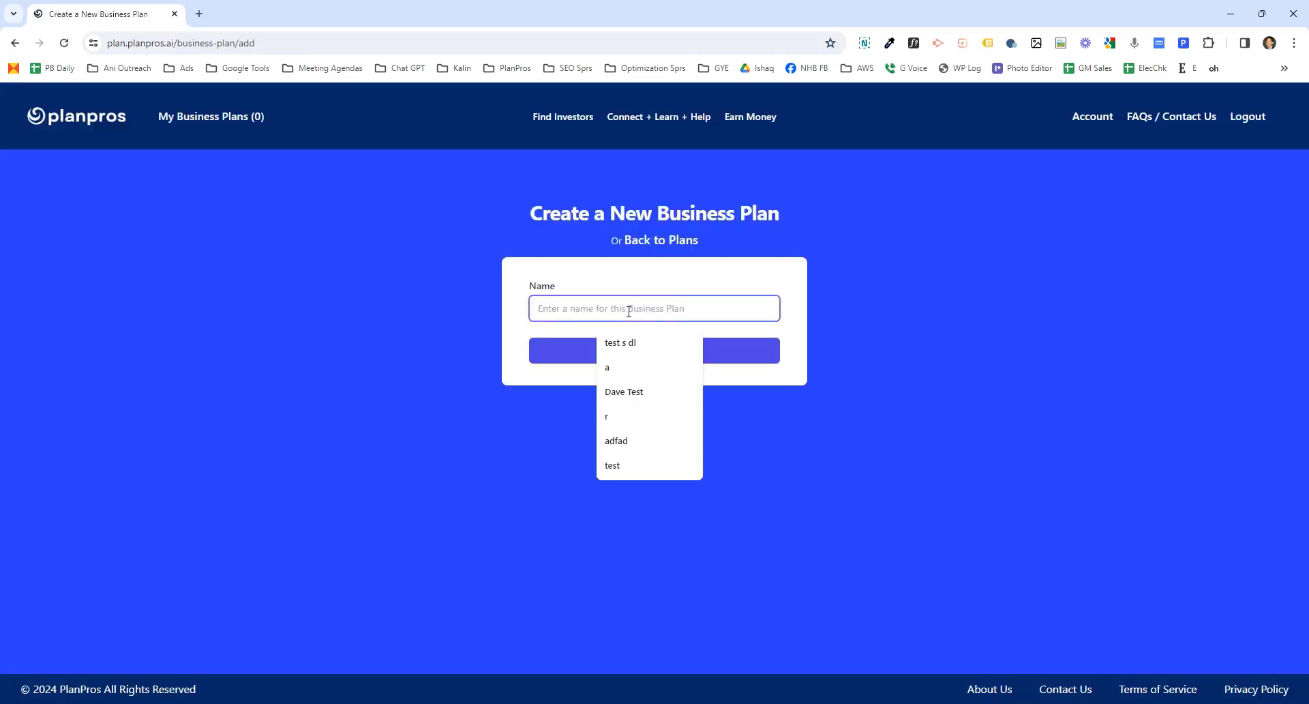
pyautogui.write('Dave Plumber')
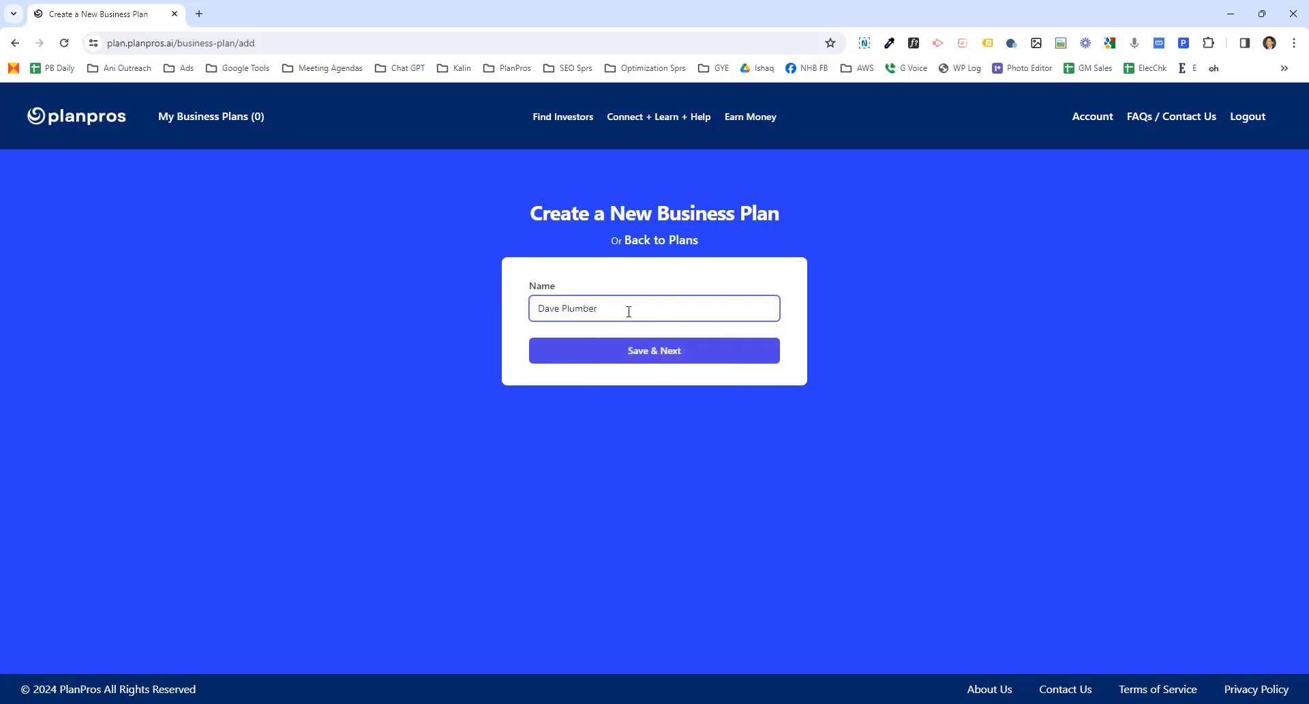
pyautogui.click(643, 356)
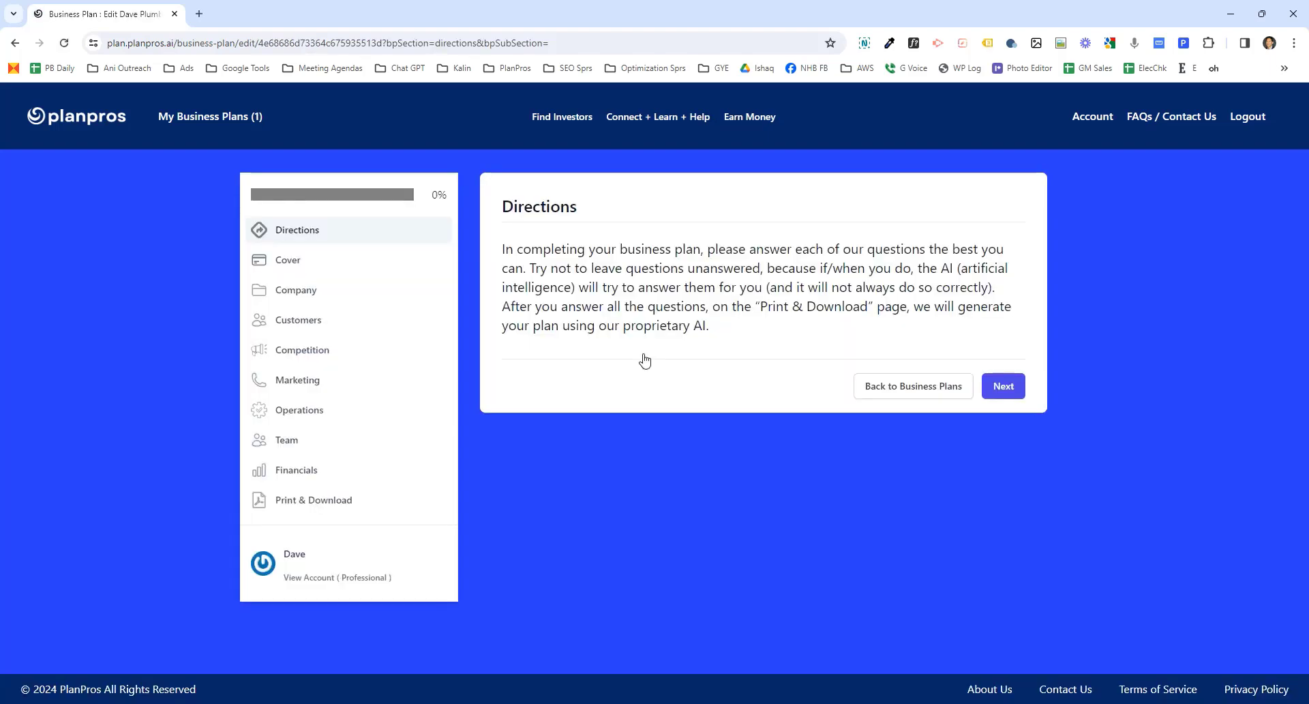
# - Move past the directions, choose cover Design 14, and save the cover page information section
pyautogui.click(1003, 386)
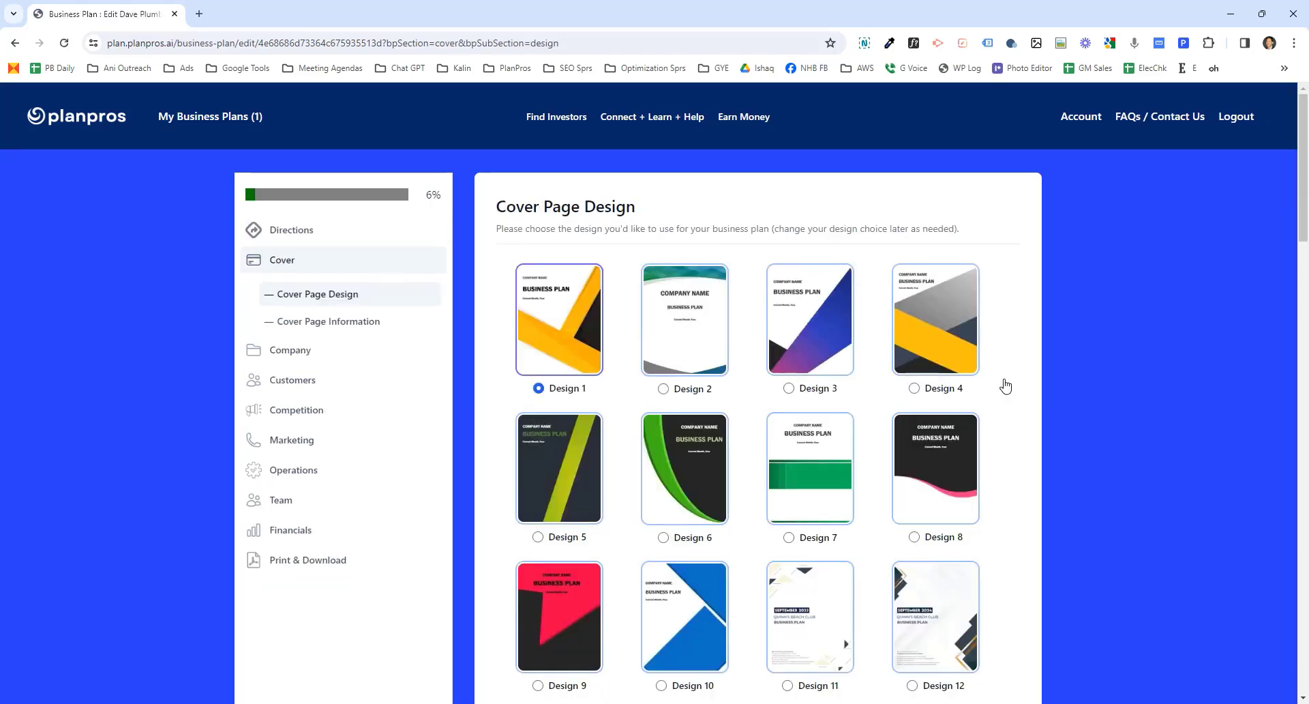
pyautogui.scroll(-4, 665, 423)
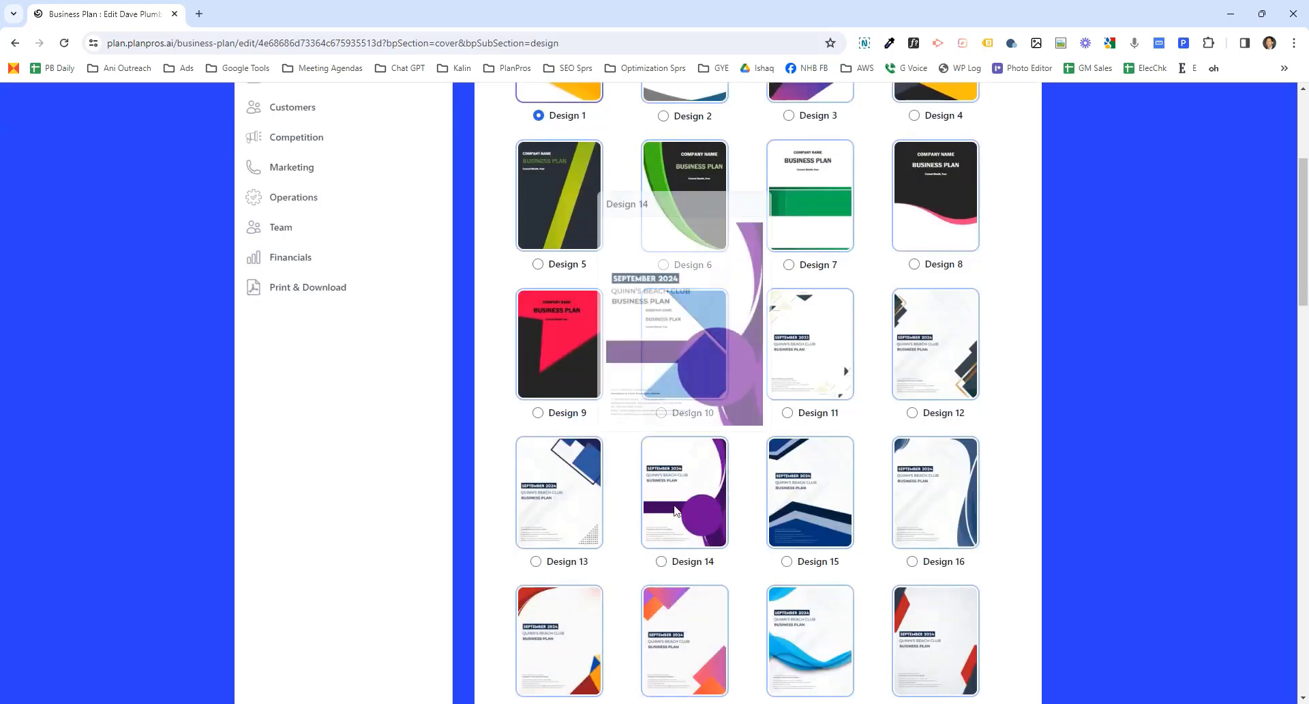
pyautogui.click(661, 560)
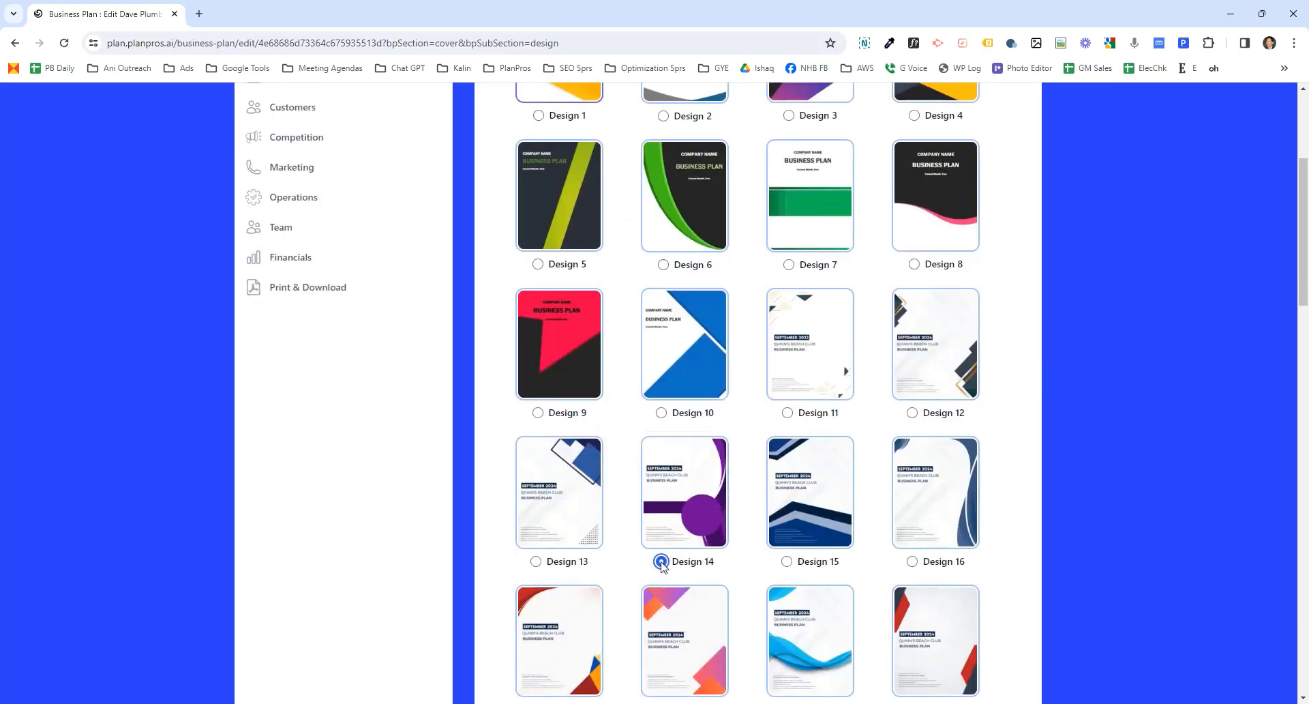
pyautogui.scroll(-3, 1299, 263)
pyautogui.scroll(-20, 1299, 410)
pyautogui.click(991, 613)
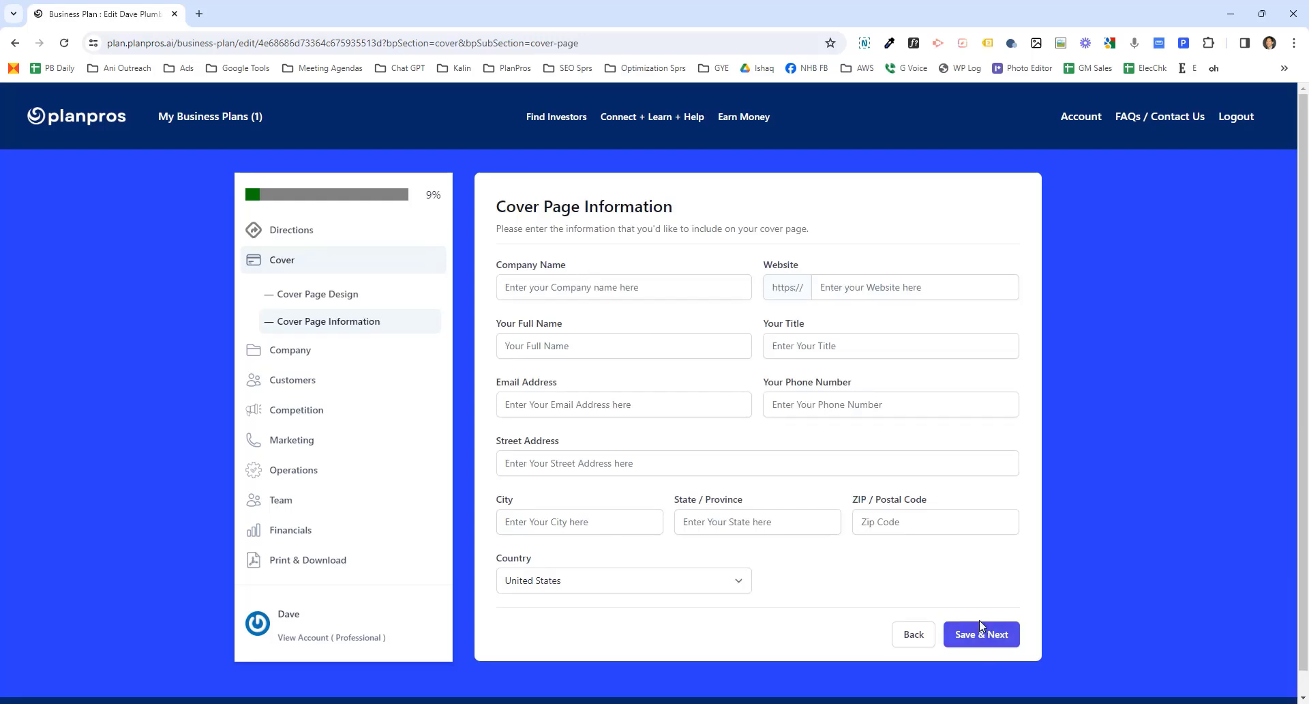
pyautogui.click(981, 633)
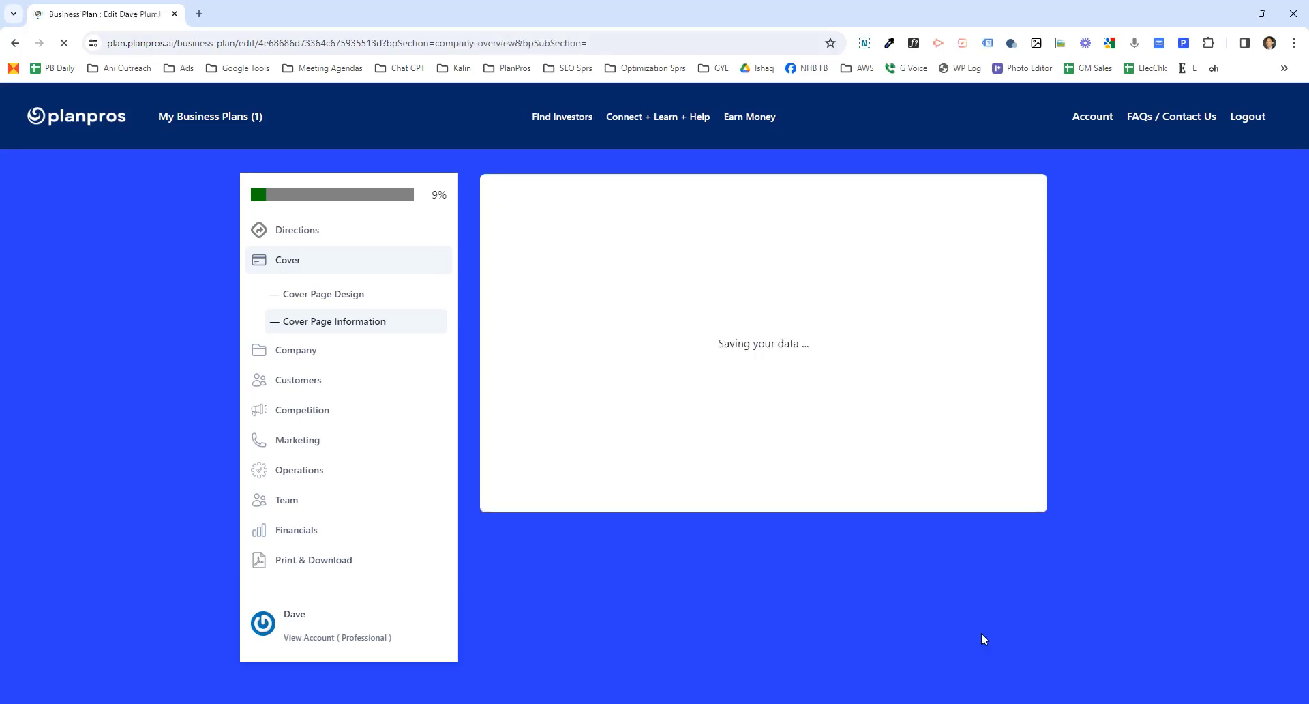
pyautogui.click(711, 293)
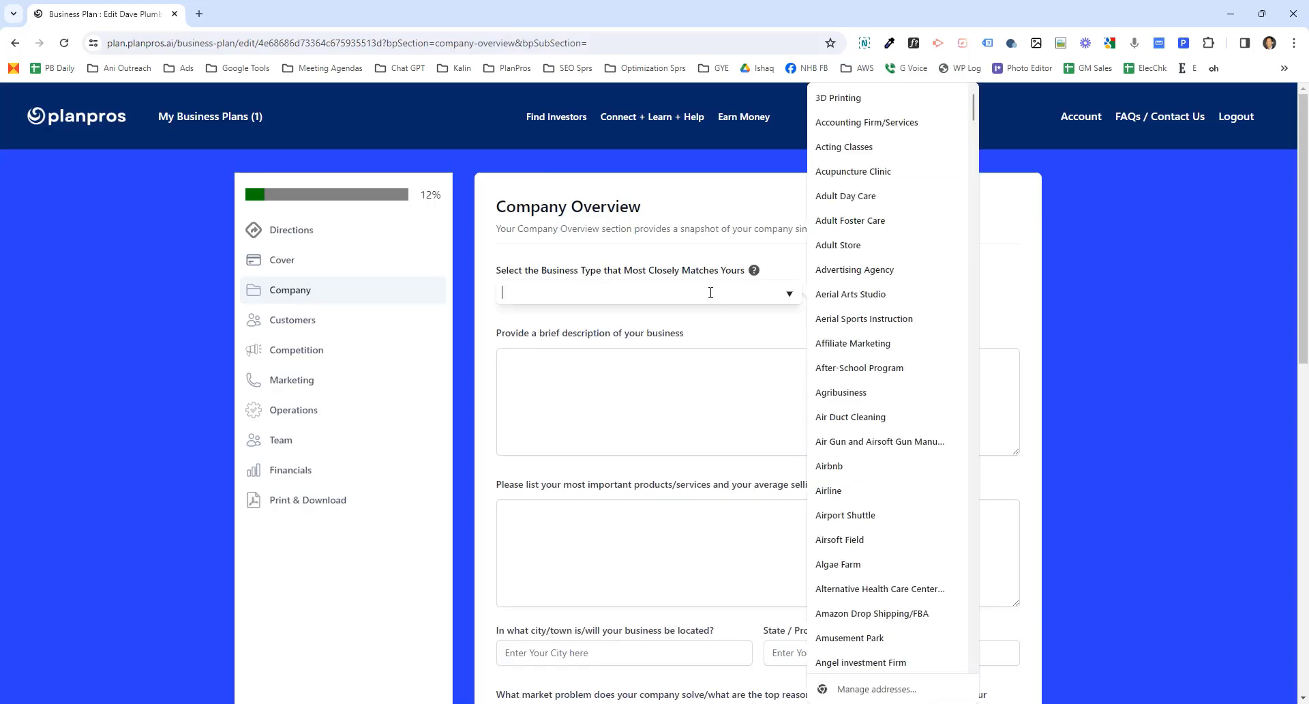
pyautogui.write('cup')
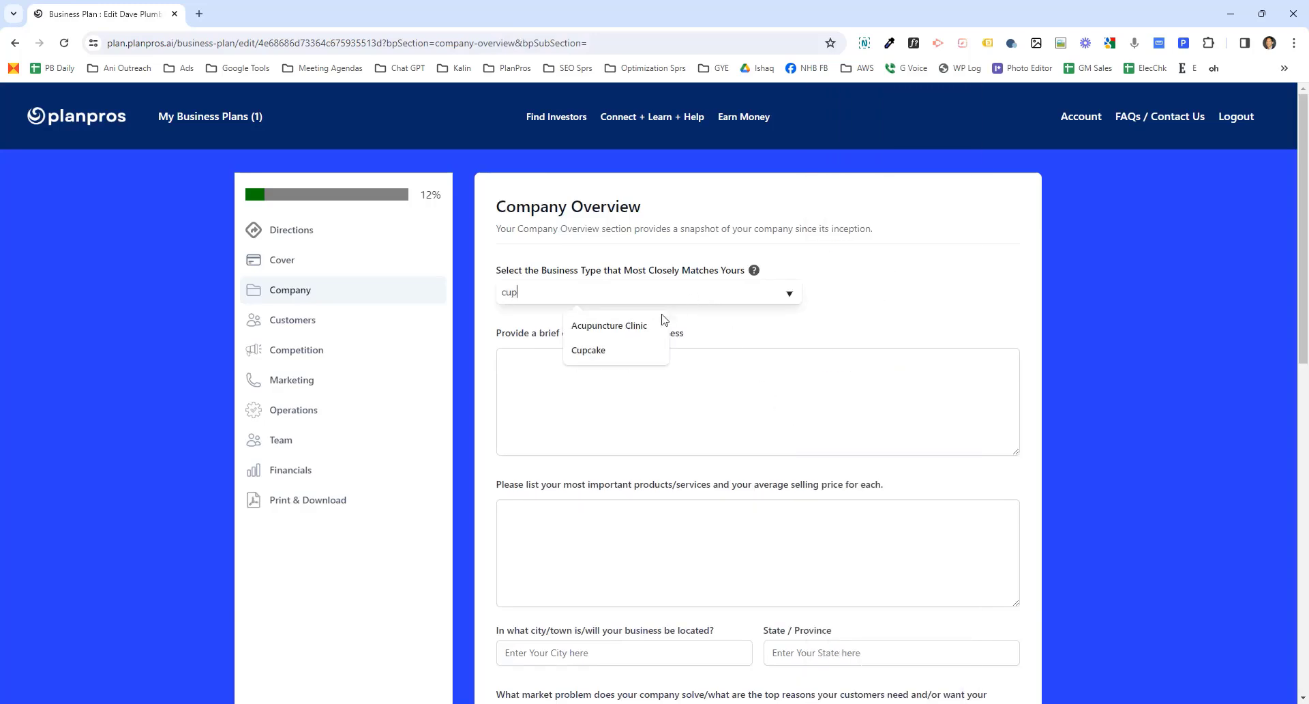
pyautogui.click(604, 350)
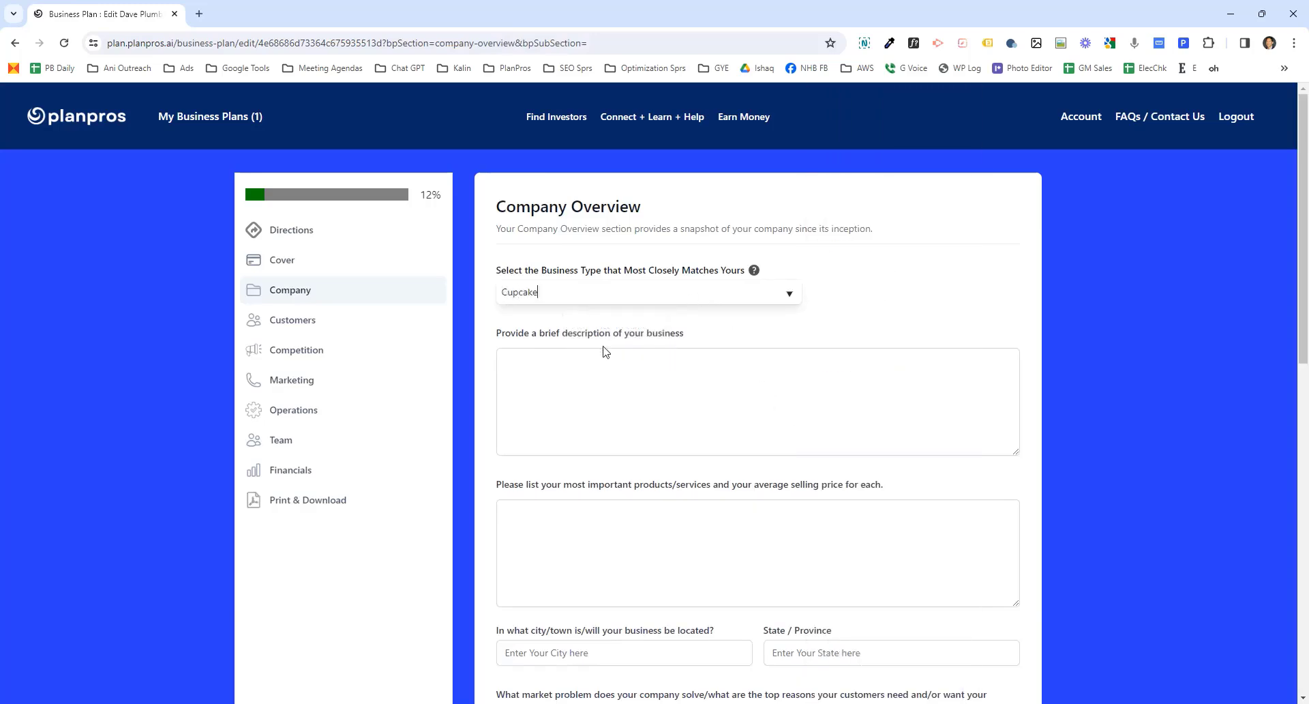
# - Set the business type to tattoo removal service
pyautogui.doubleClick(597, 293)
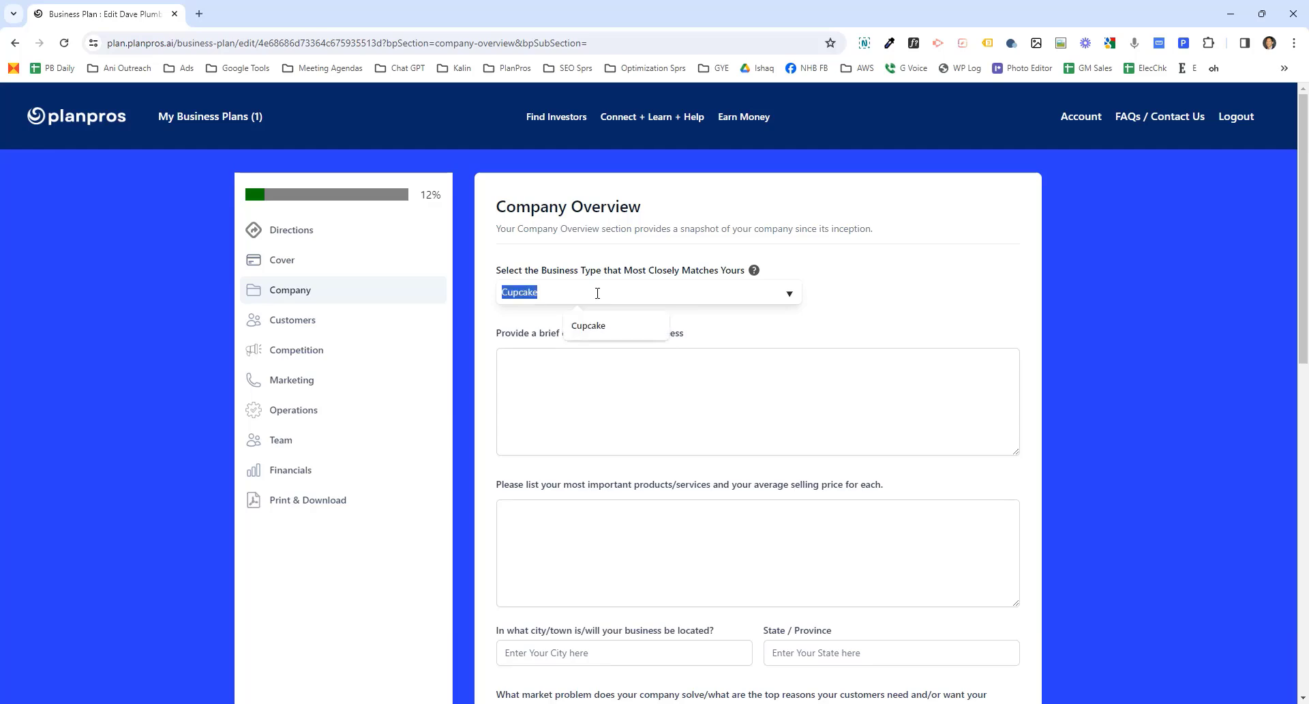
pyautogui.write('tatto')
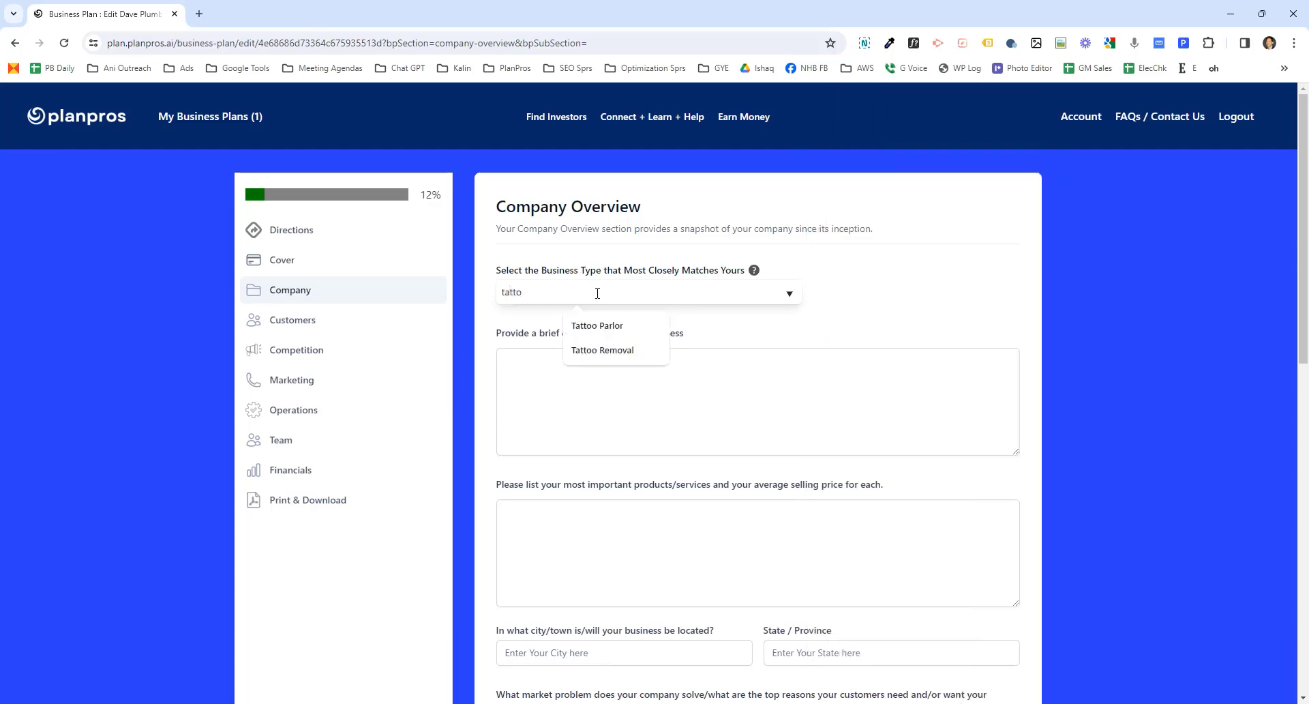
pyautogui.write('o removal service')
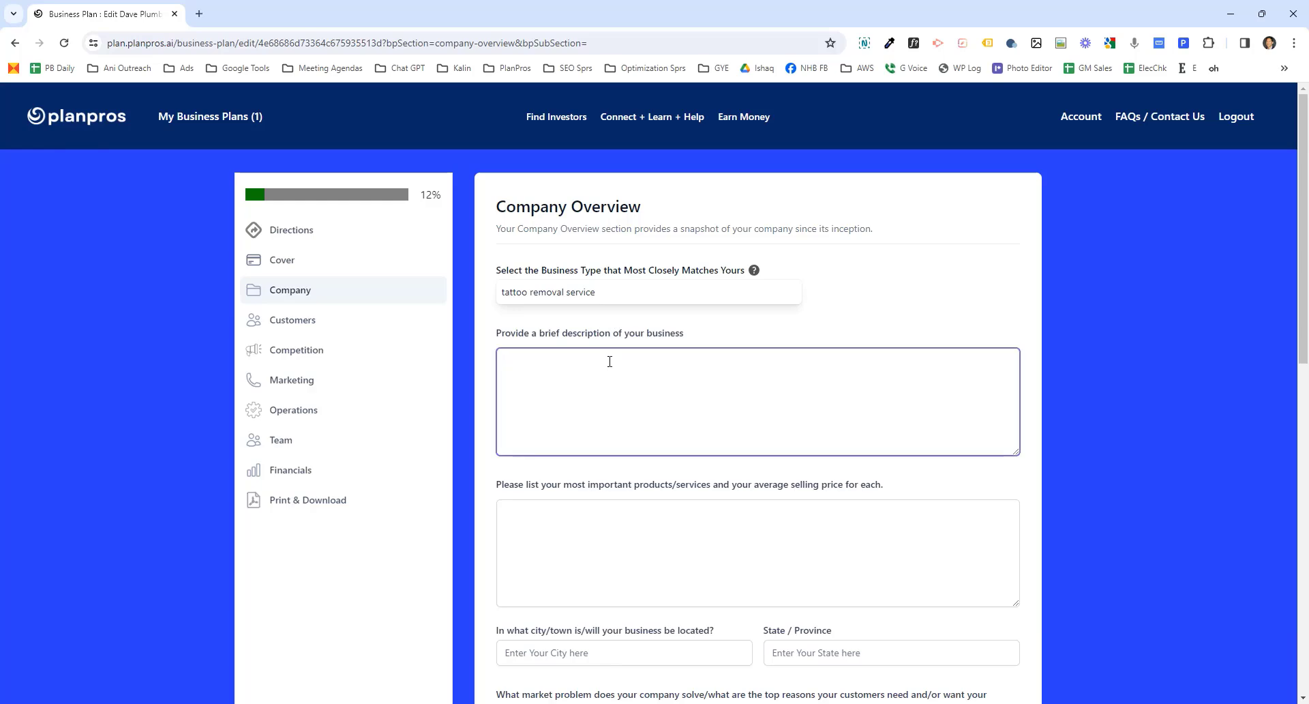
# - Scroll through the remaining company overview questions and save the Company section
pyautogui.click(625, 544)
pyautogui.scroll(-4, 626, 544)
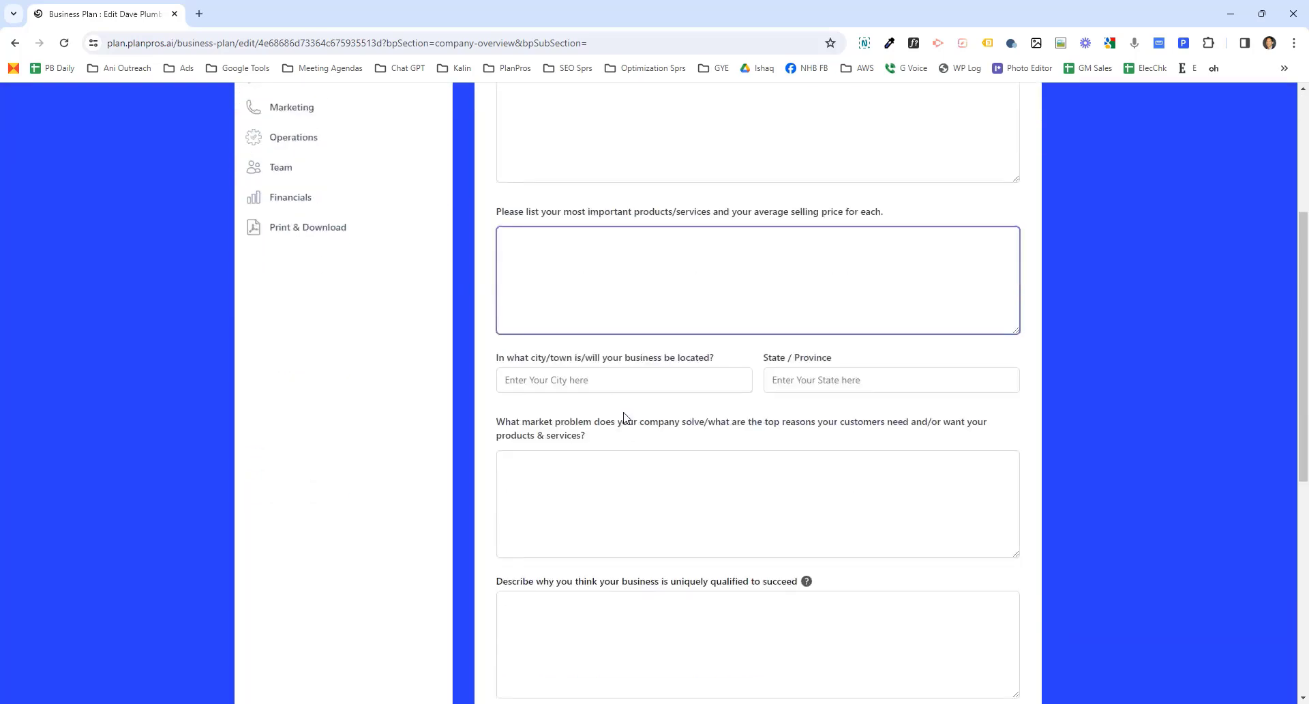
pyautogui.click(624, 377)
pyautogui.click(882, 379)
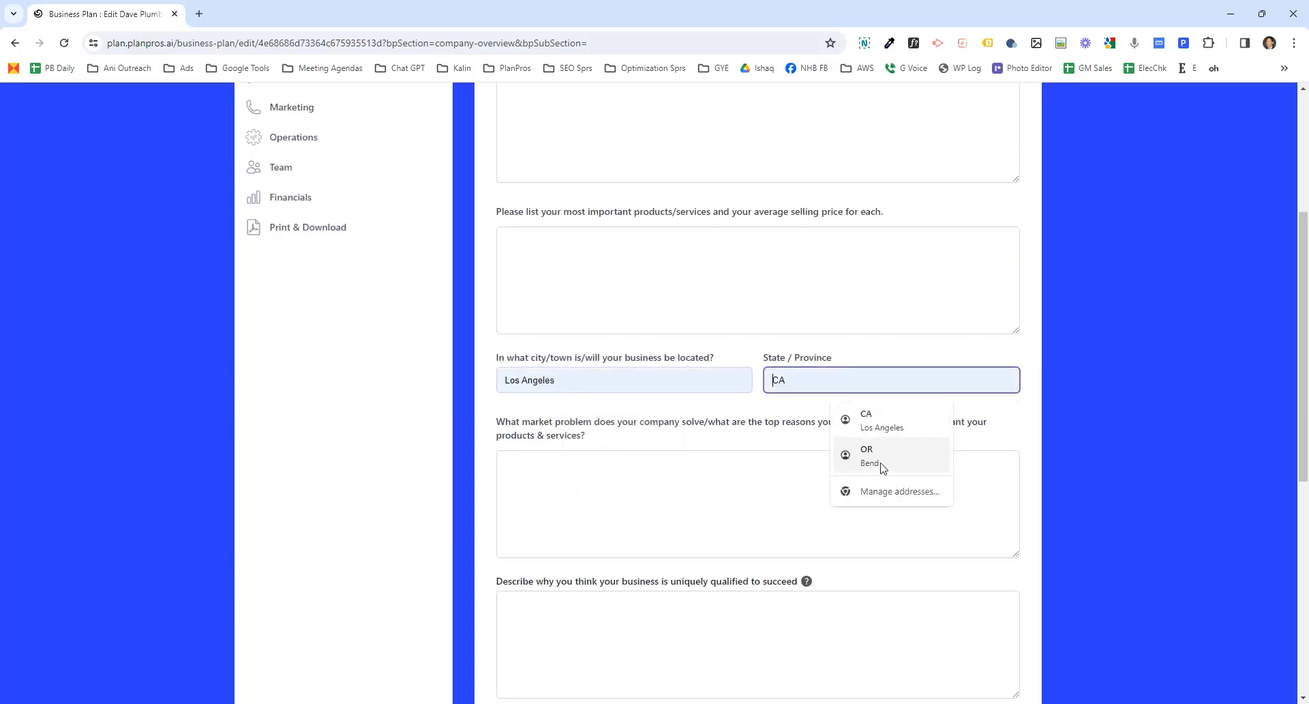
pyautogui.scroll(-4, 857, 537)
pyautogui.moveTo(804, 315)
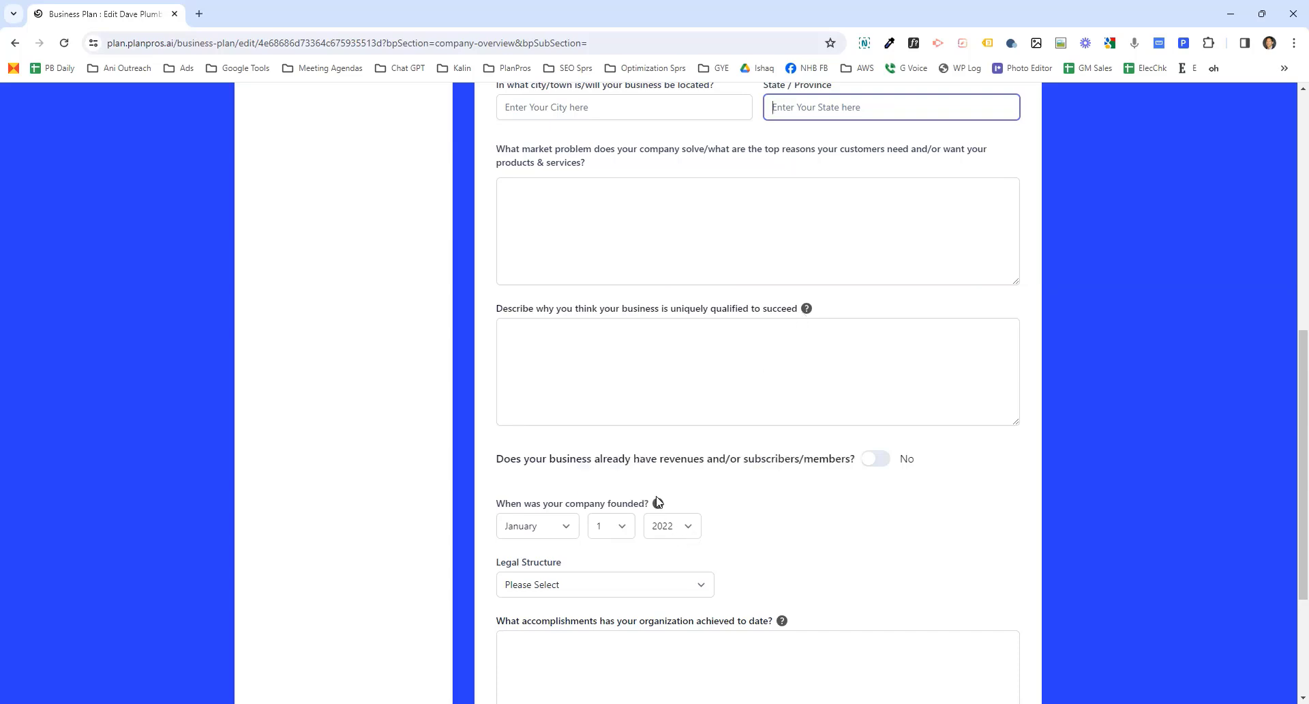
pyautogui.scroll(-1, 754, 557)
pyautogui.scroll(-2, 754, 557)
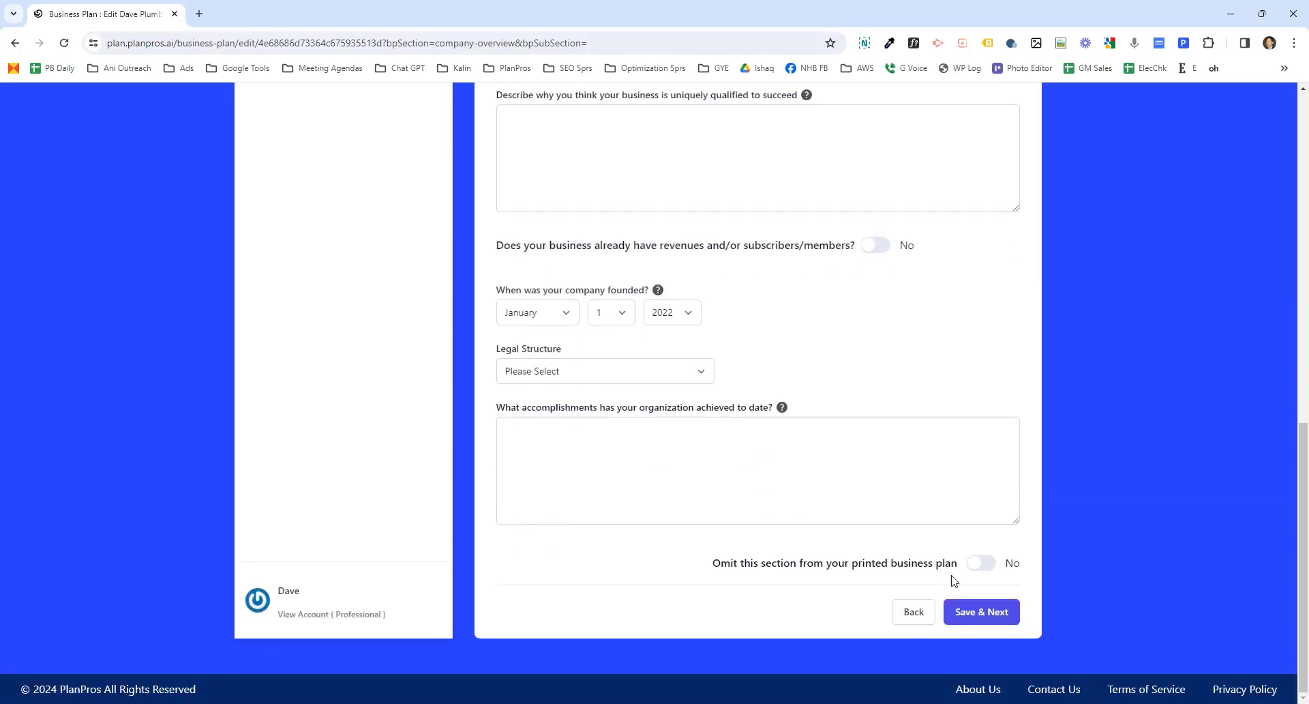
pyautogui.click(986, 612)
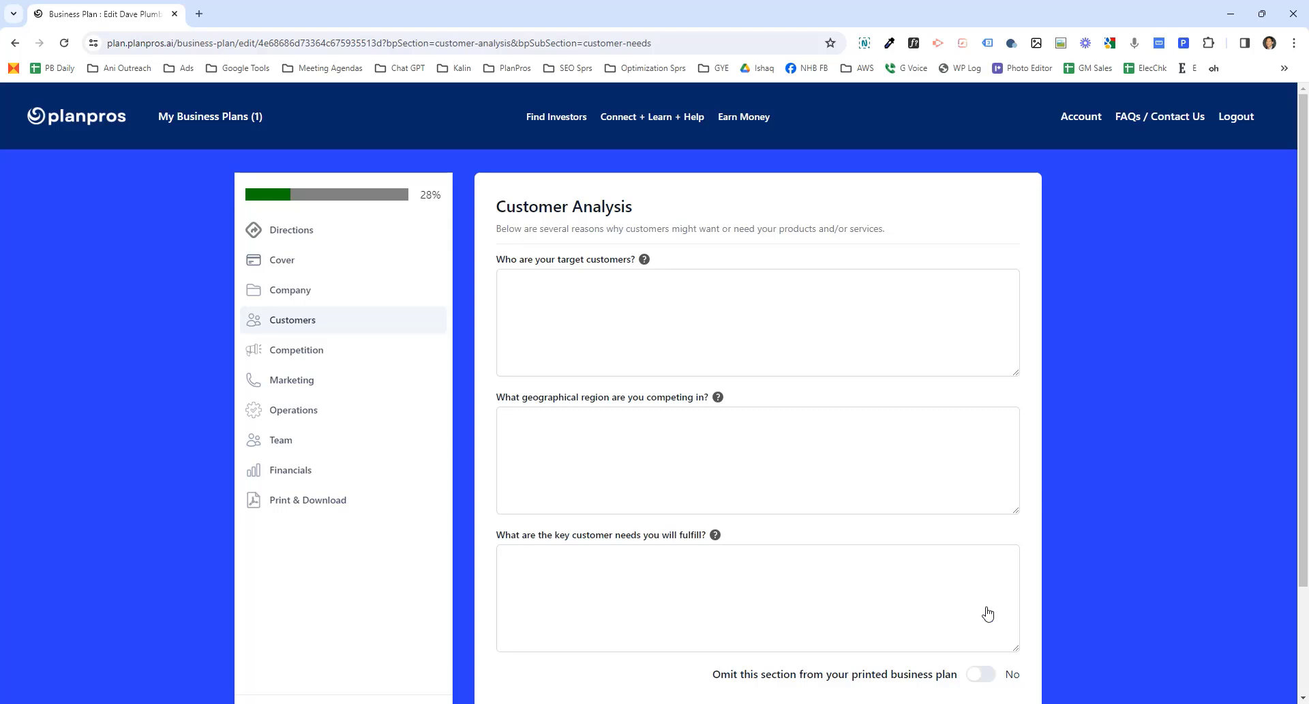
# - Save the Customer Analysis and Competitive Analysis sections without entering answers
pyautogui.moveTo(645, 261)
pyautogui.scroll(-3, 661, 529)
pyautogui.click(975, 614)
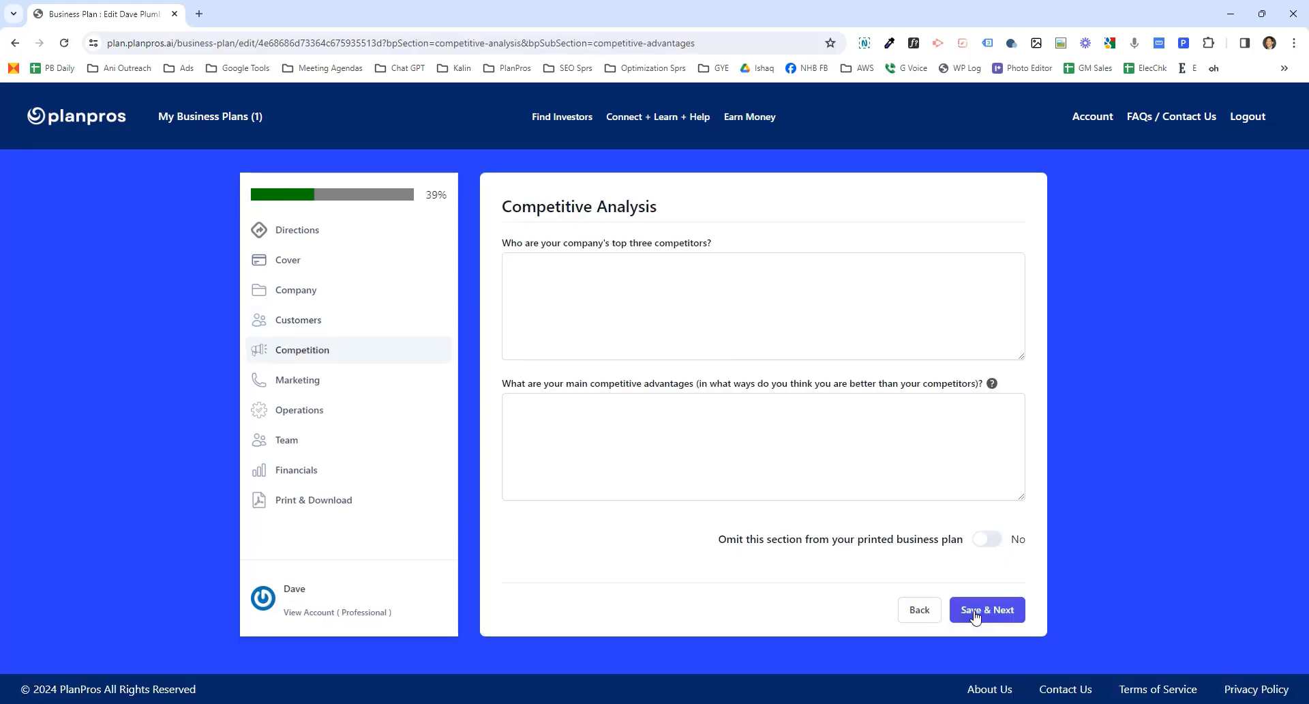
pyautogui.click(975, 615)
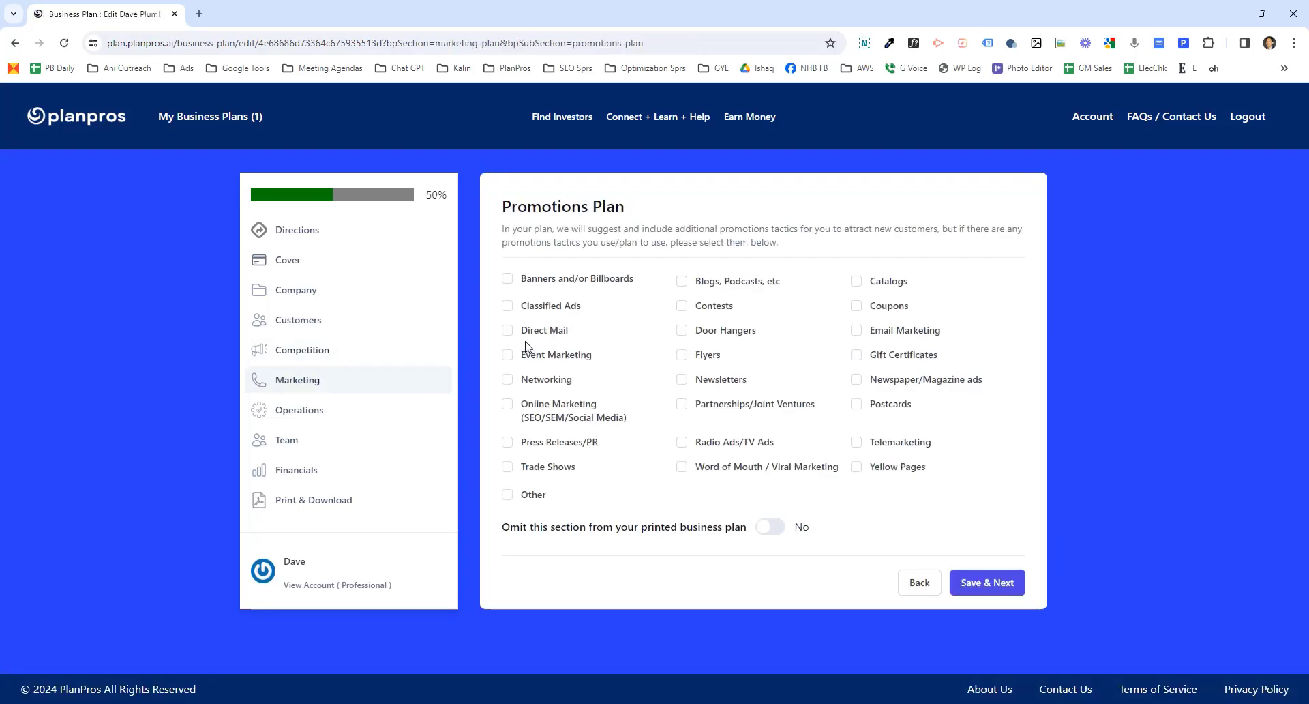
# - Select Direct Mail and Door Hangers as promotion tactics and save the Promotions Plan
pyautogui.click(507, 332)
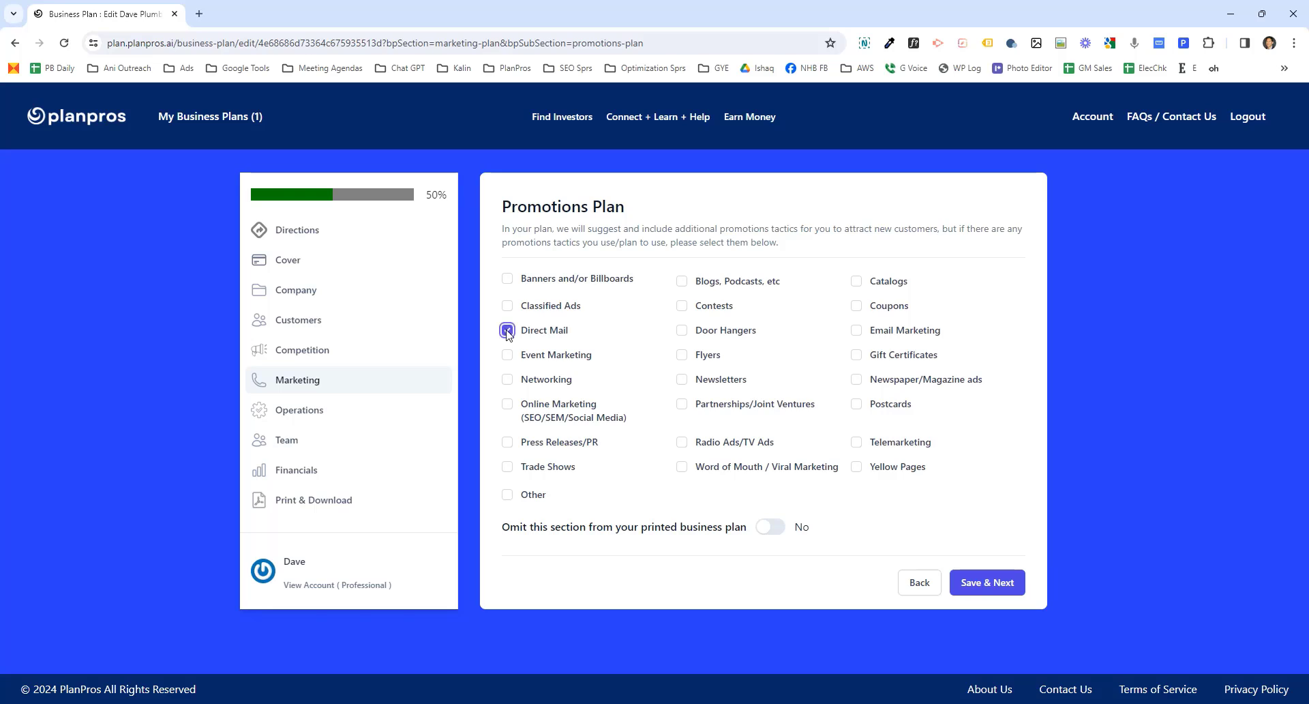
pyautogui.click(683, 332)
pyautogui.click(976, 588)
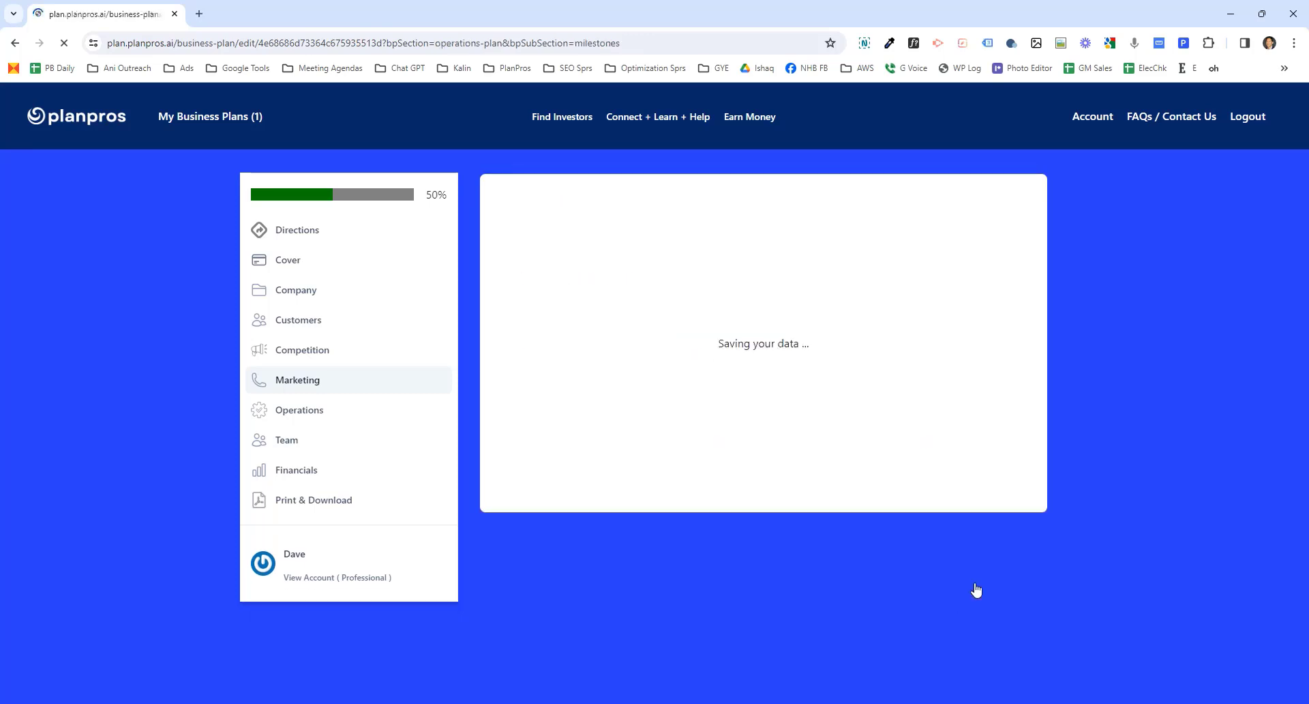
# - Save the Operations section, step through the empty management team member fields, and save the Team section
pyautogui.click(989, 470)
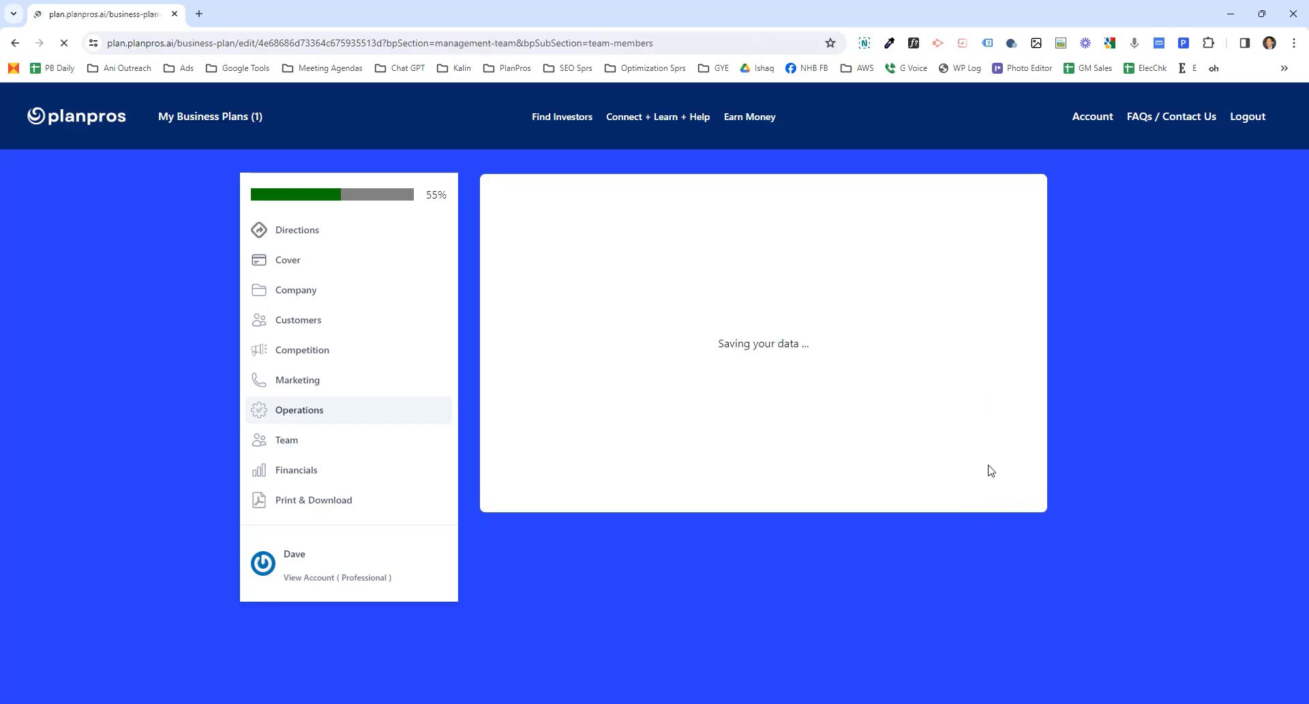
pyautogui.click(519, 289)
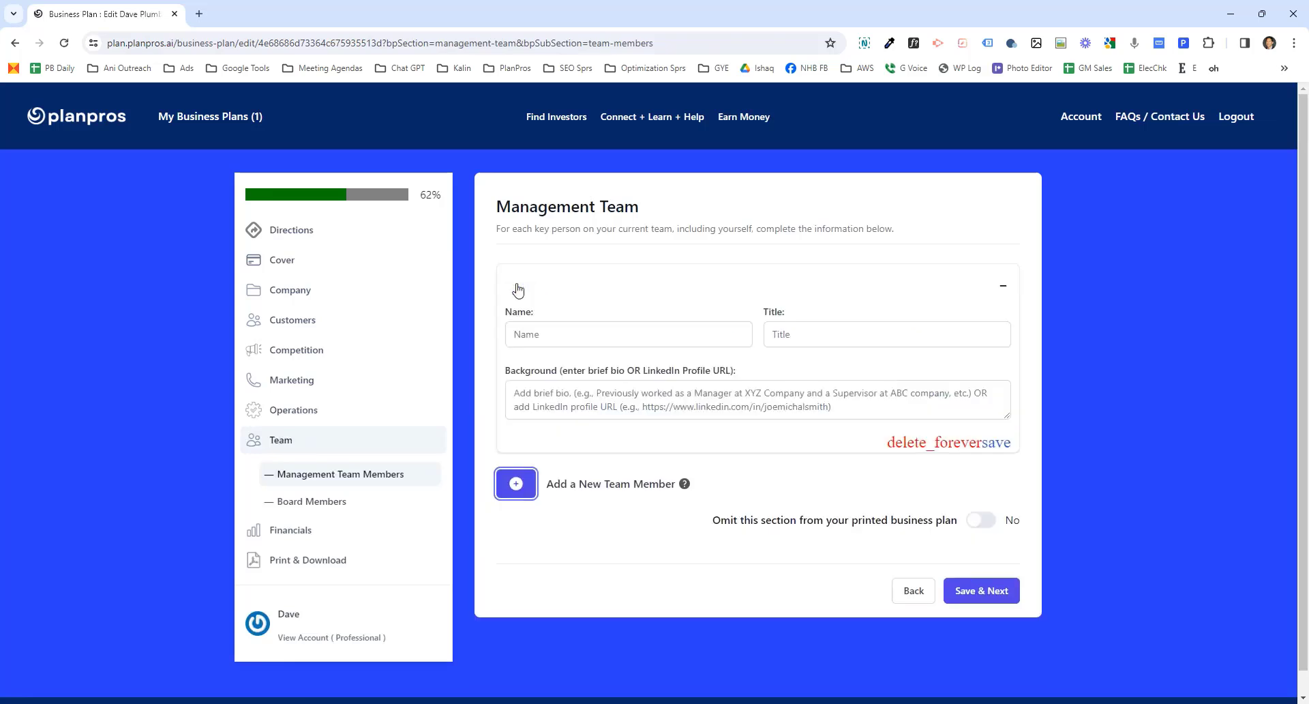
pyautogui.click(568, 336)
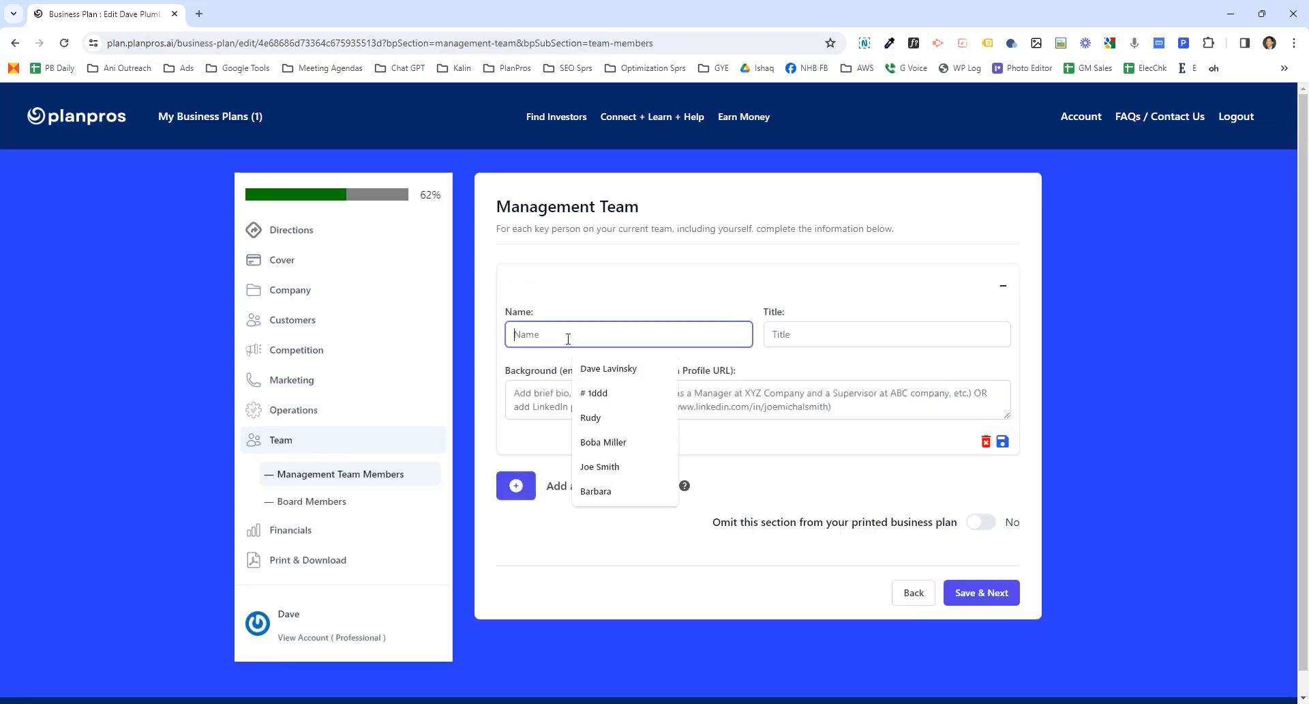
pyautogui.click(794, 336)
pyautogui.click(665, 396)
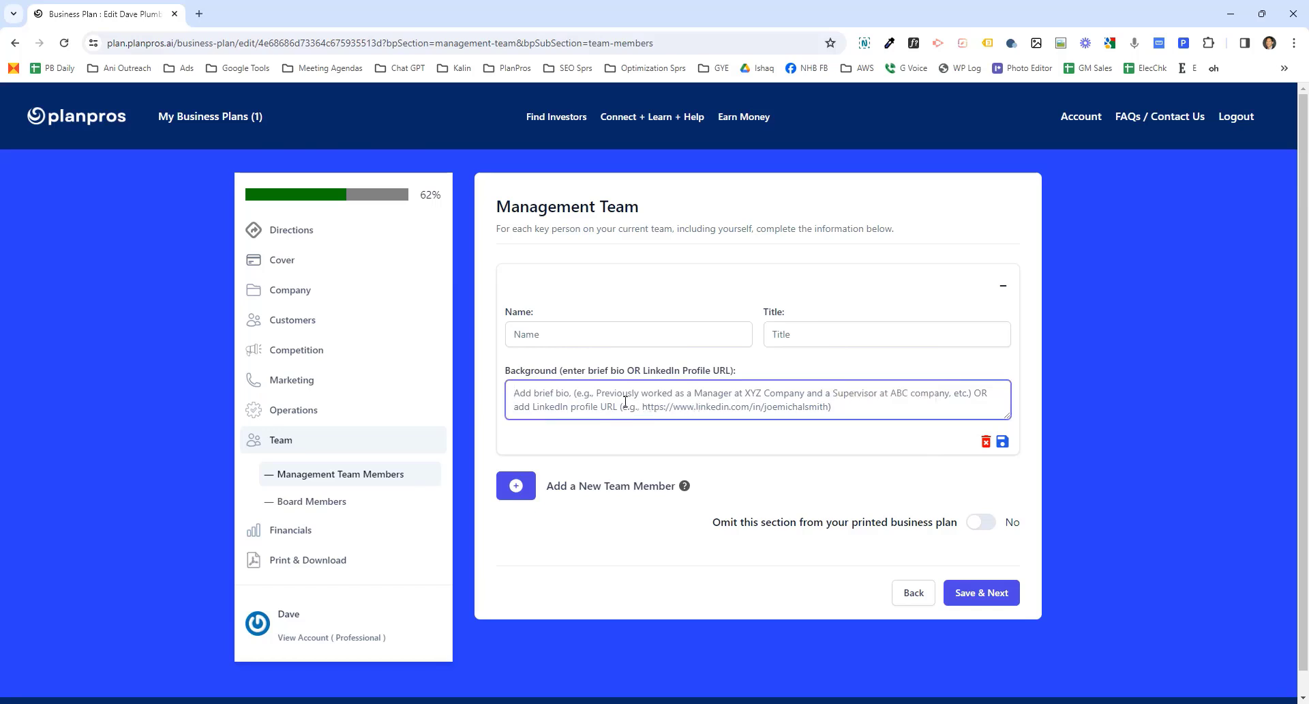
pyautogui.click(999, 594)
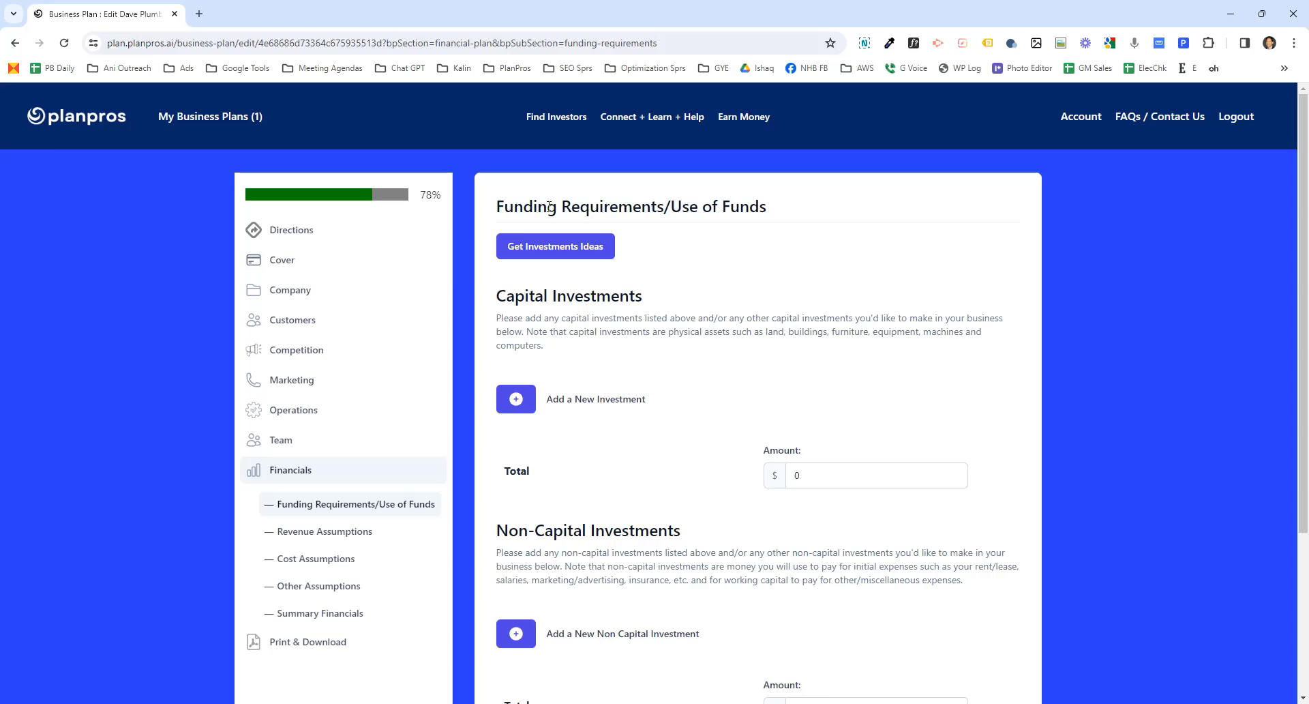
# - Generate AI investment ideas for the funding requirements
pyautogui.click(553, 253)
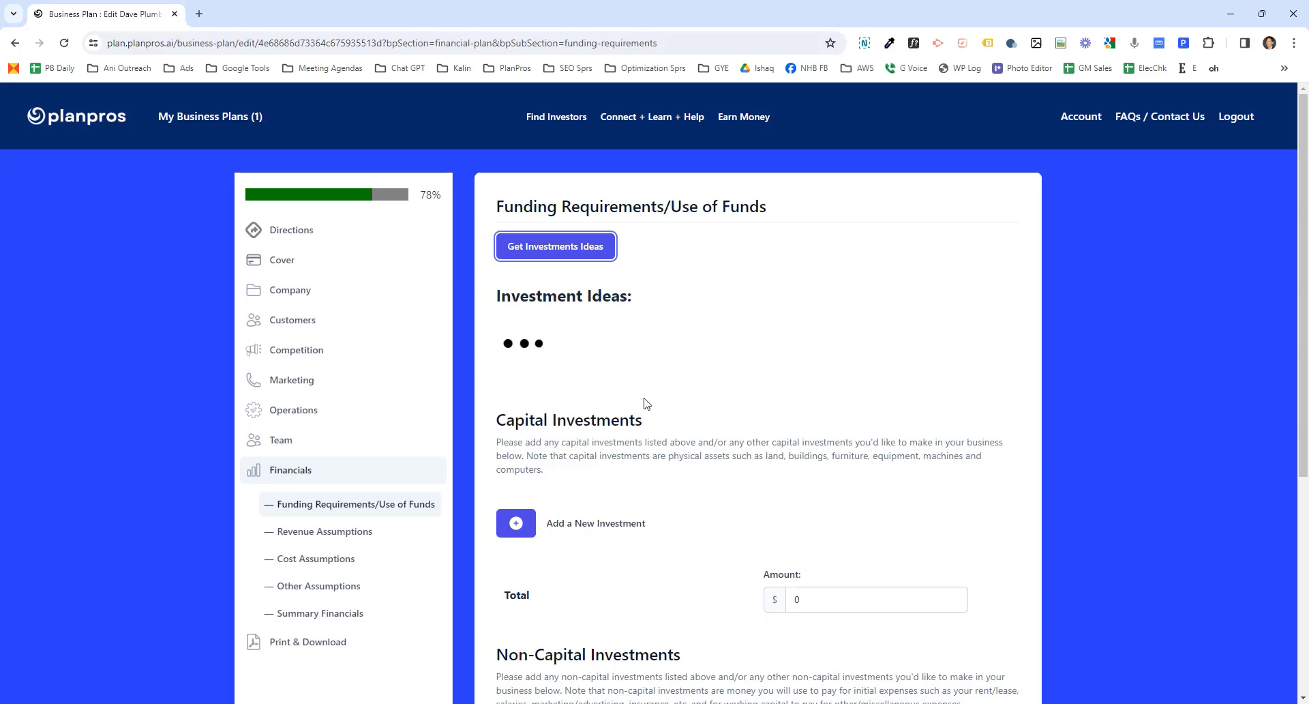
# - Add a capital investment named Location Buildout, copied from the AI investment ideas, with an amount of 55,000
pyautogui.scroll(-2, 646, 403)
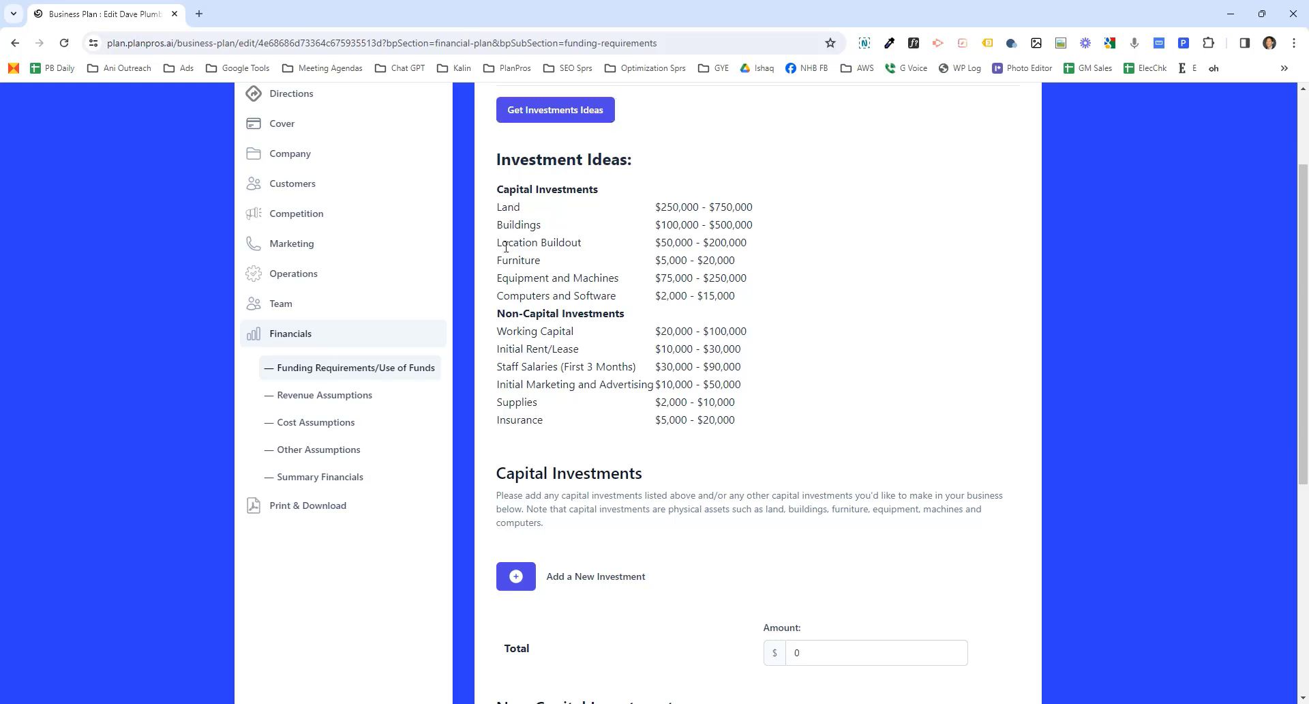
pyautogui.doubleClick(505, 244)
pyautogui.moveTo(557, 237); pyautogui.dragTo(575, 242)
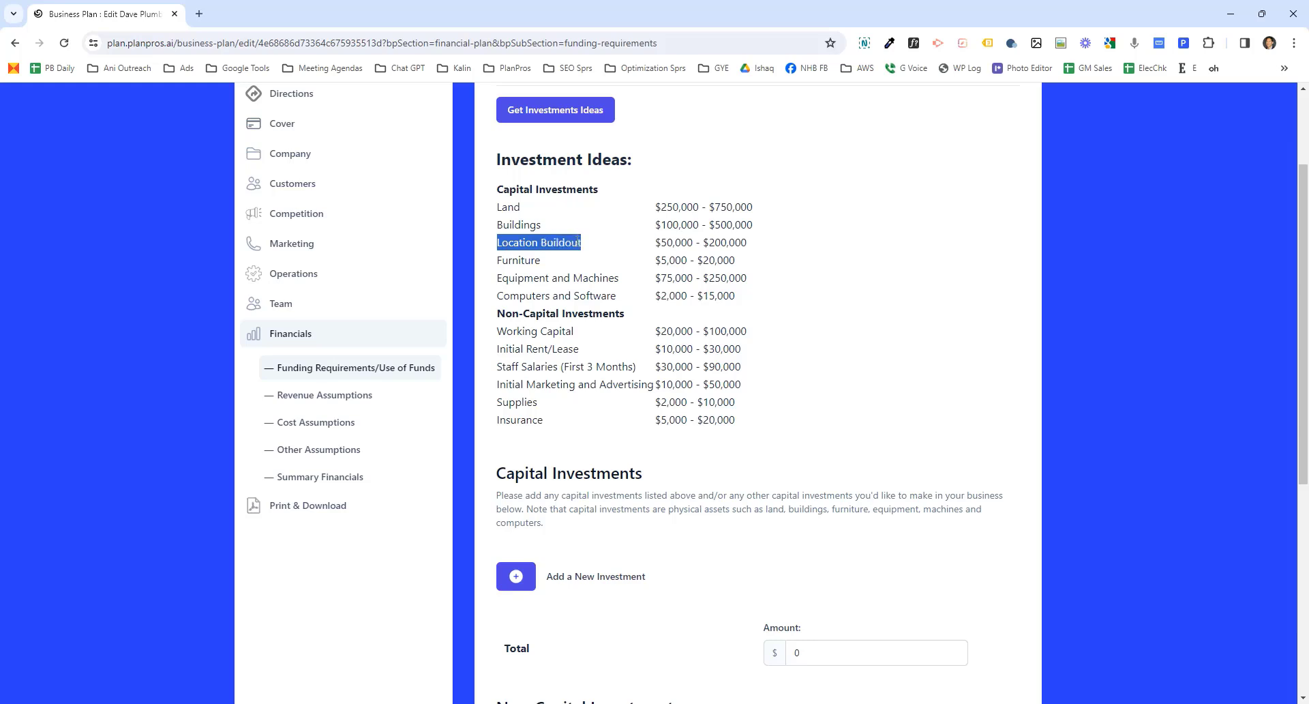
pyautogui.hotkey('ctrl', 'c')
pyautogui.click(516, 576)
pyautogui.click(529, 589)
pyautogui.hotkey('ctrl', 'v')
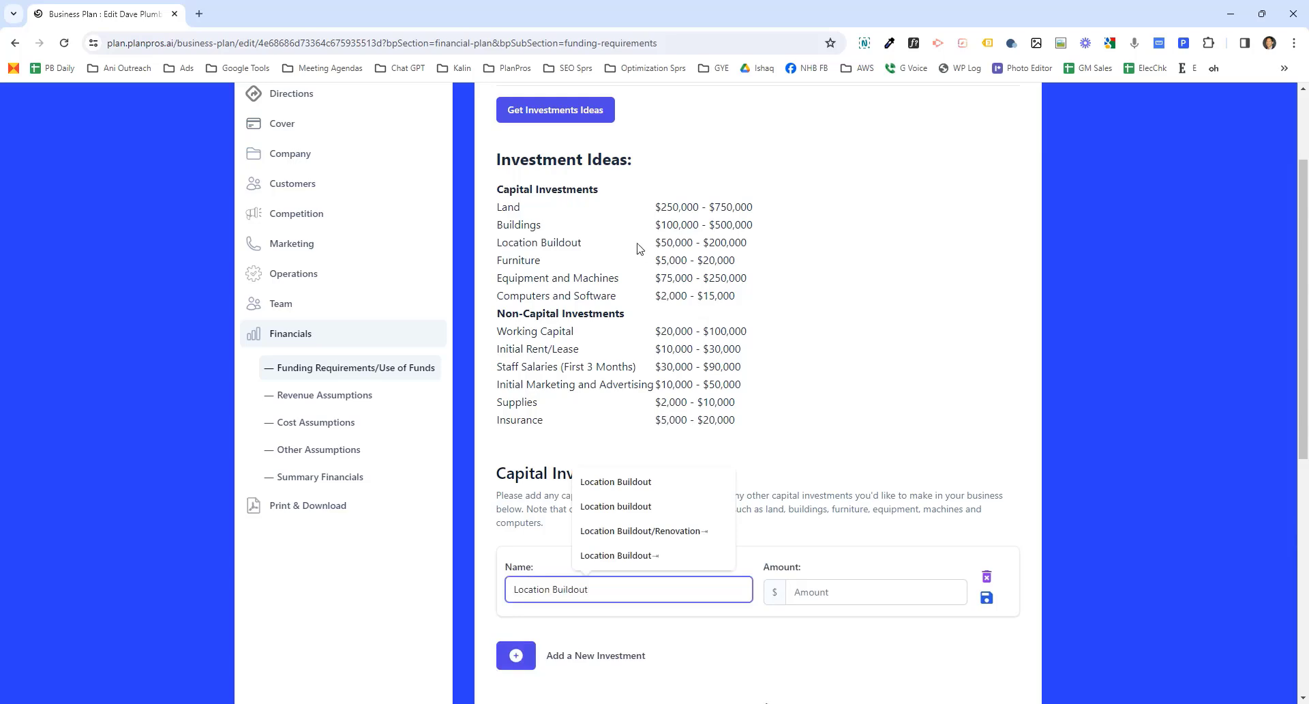
pyautogui.moveTo(653, 244); pyautogui.dragTo(769, 245)
pyautogui.click(689, 242)
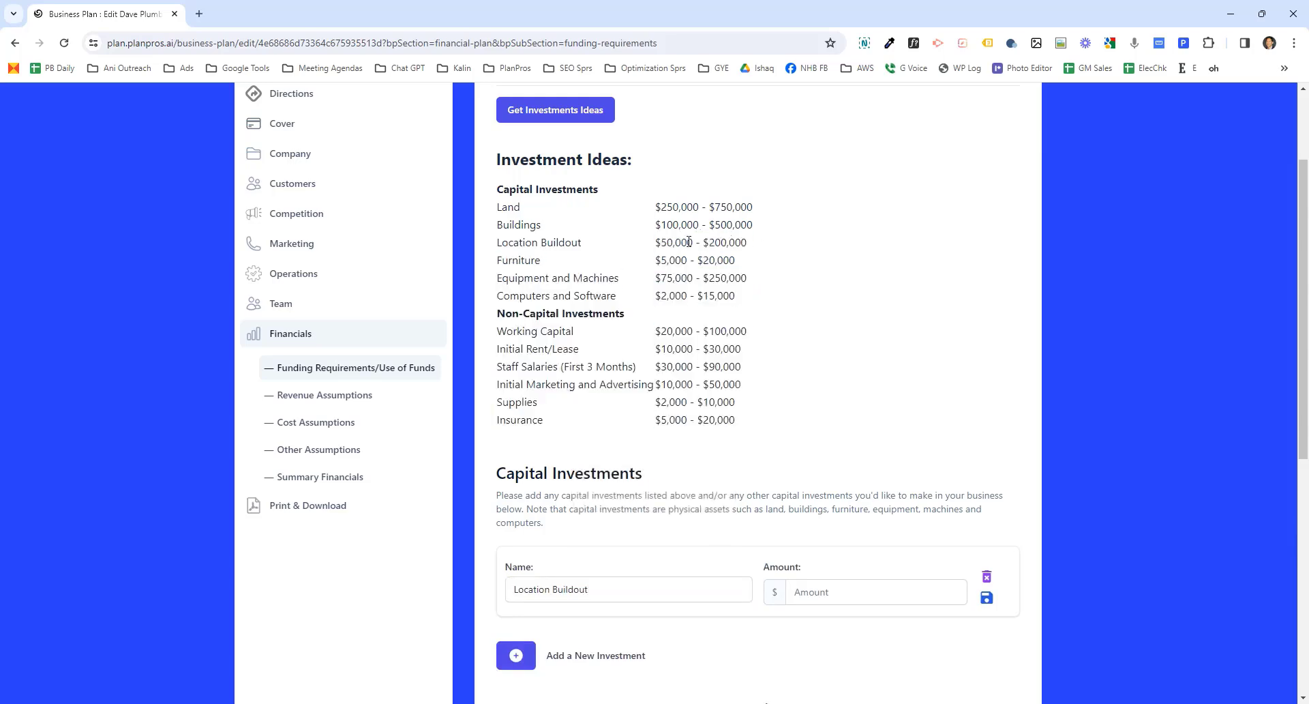
pyautogui.click(818, 591)
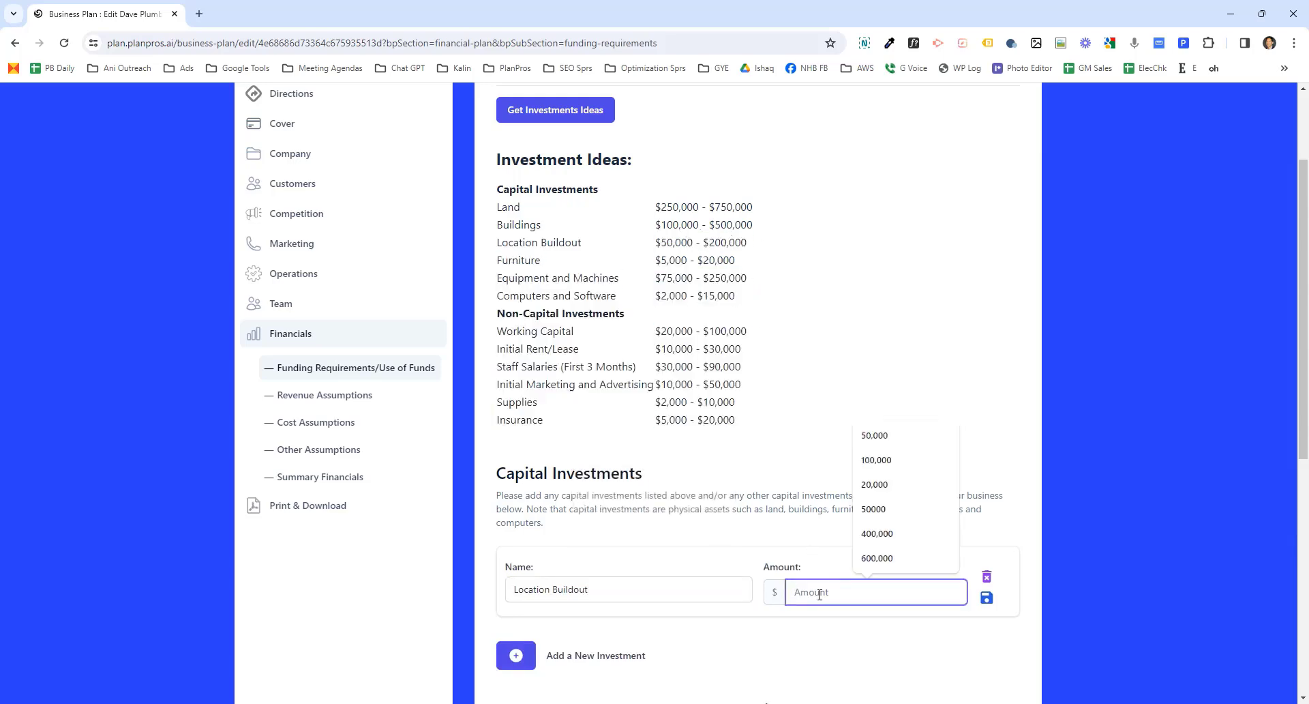
pyautogui.write('55,000')
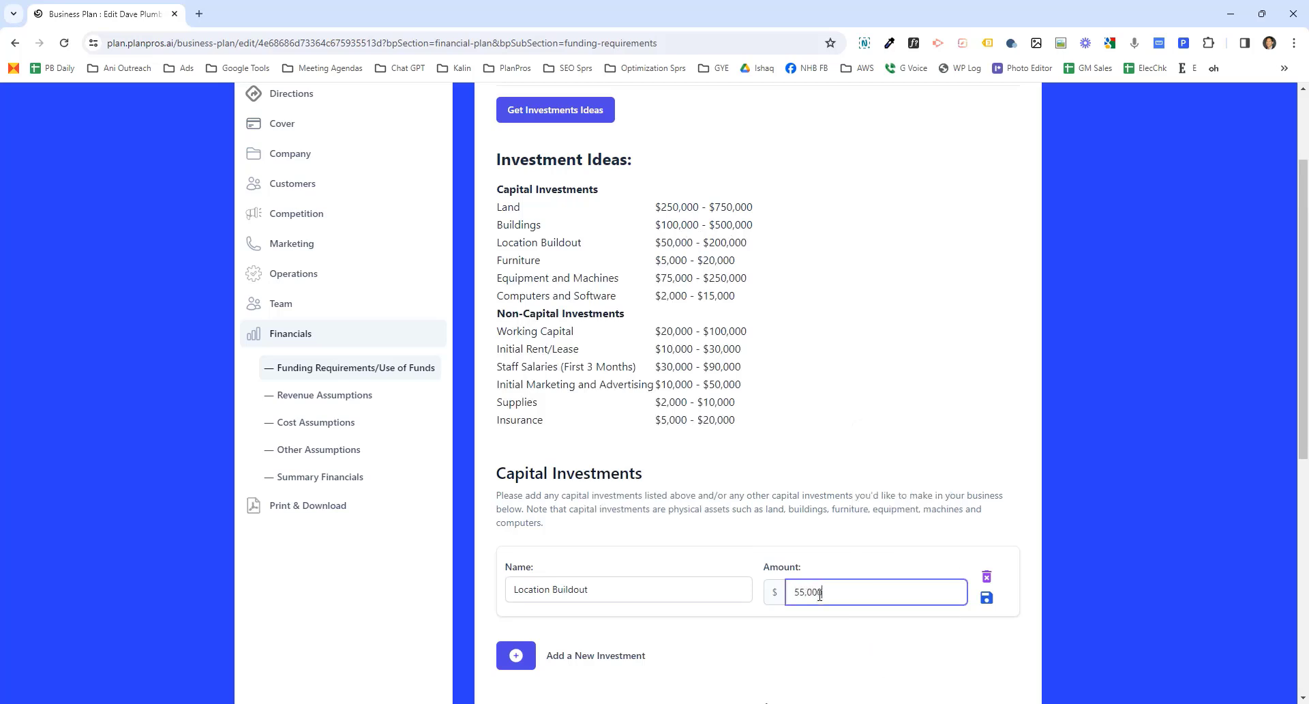
pyautogui.click(782, 656)
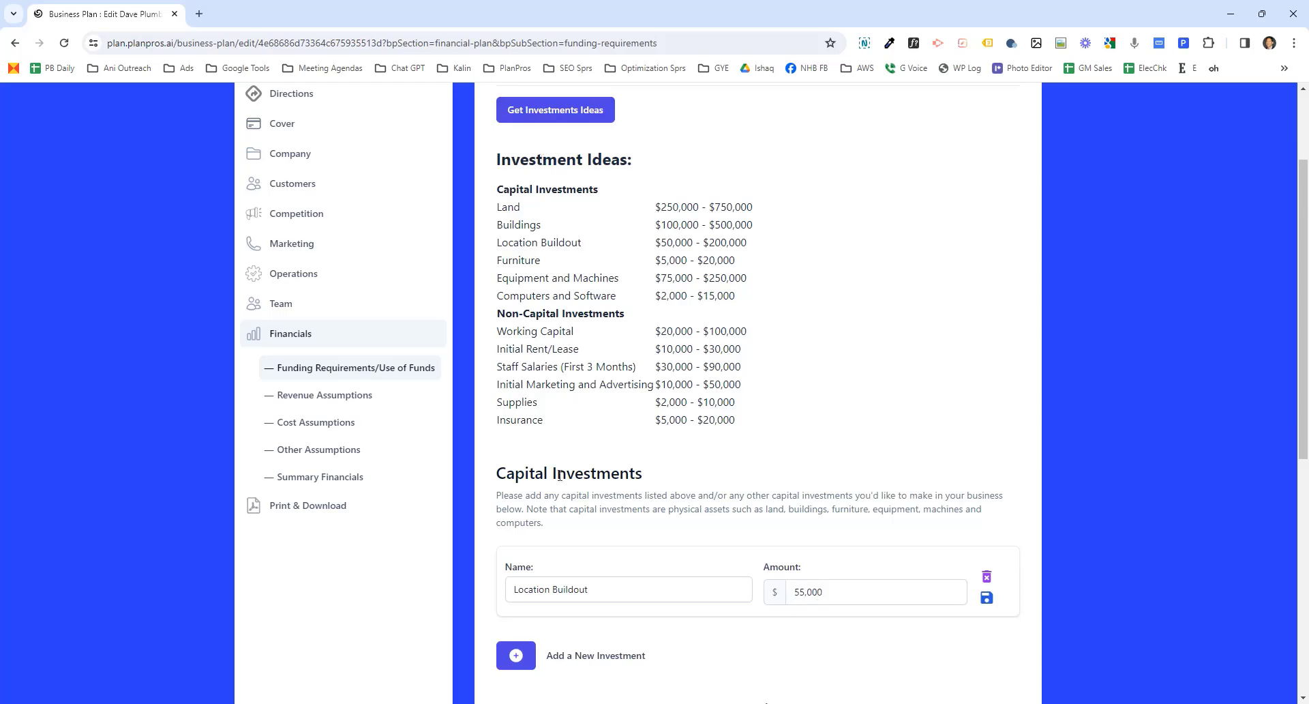
# - Save the Funding Requirements/Use of Funds section
pyautogui.tripleClick(531, 188)
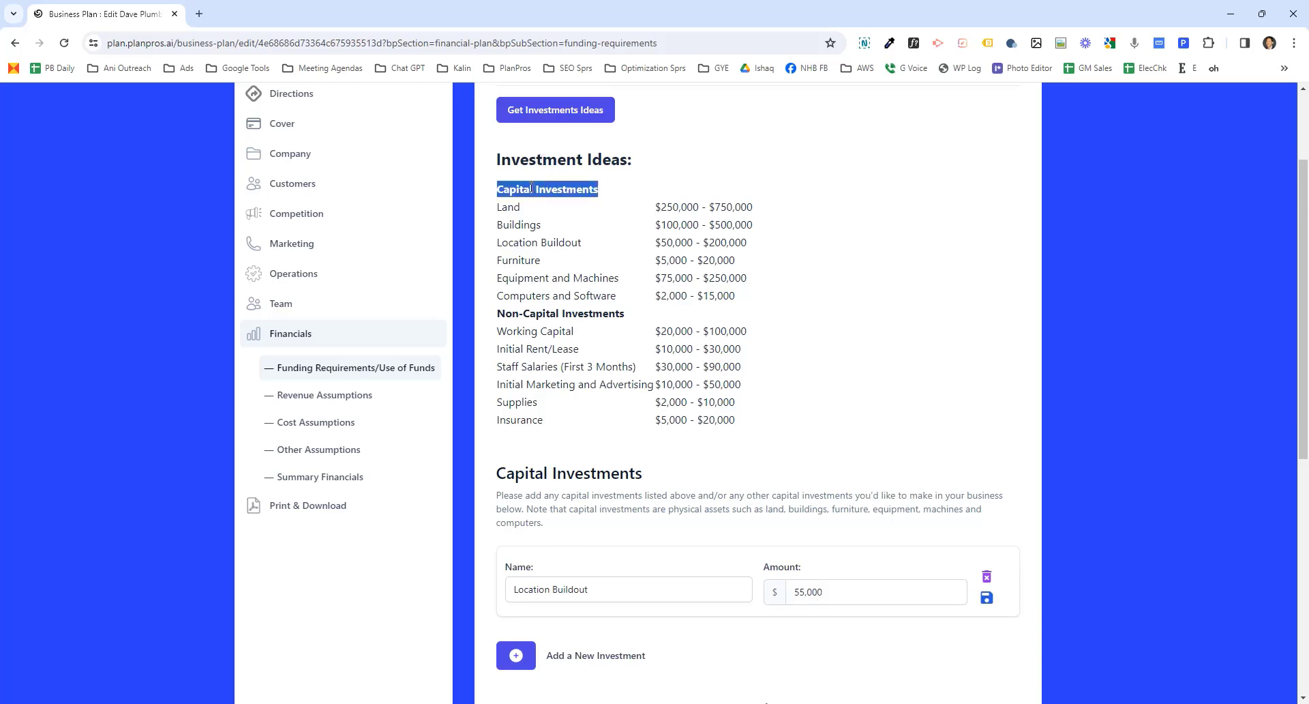
pyautogui.tripleClick(552, 314)
pyautogui.scroll(-2, 615, 418)
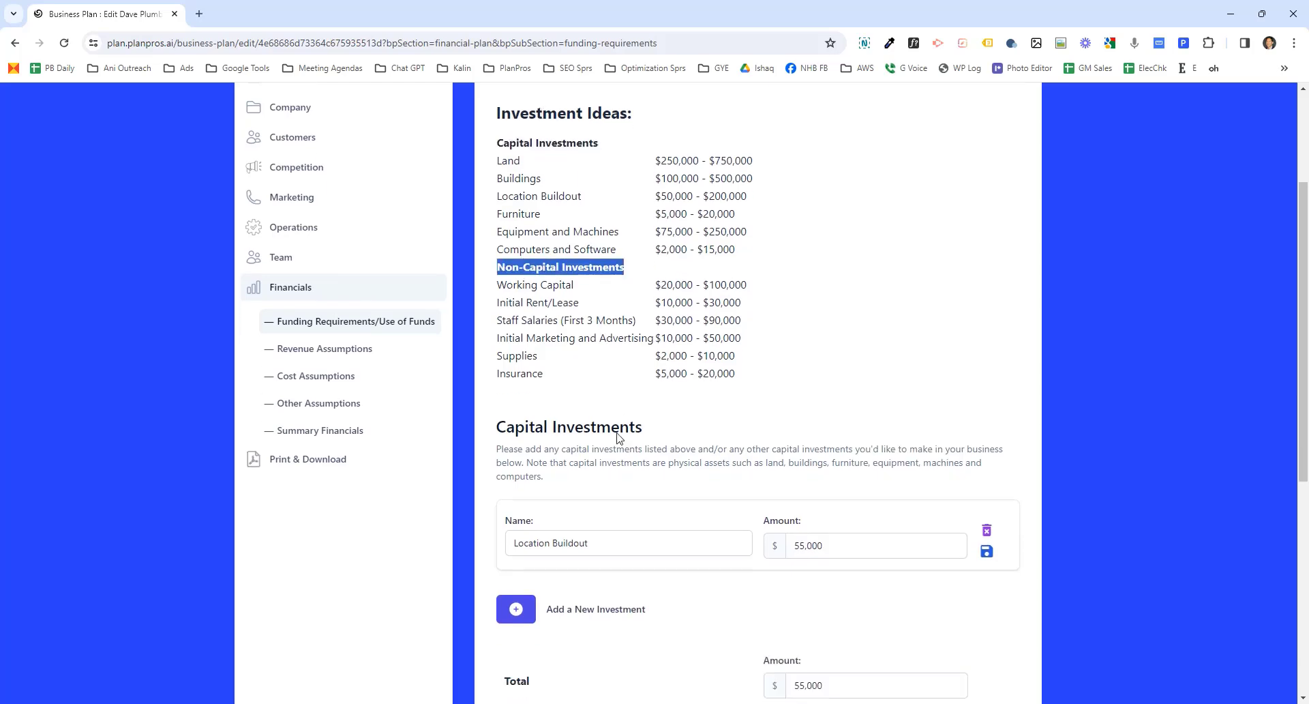
pyautogui.tripleClick(587, 373)
pyautogui.click(595, 396)
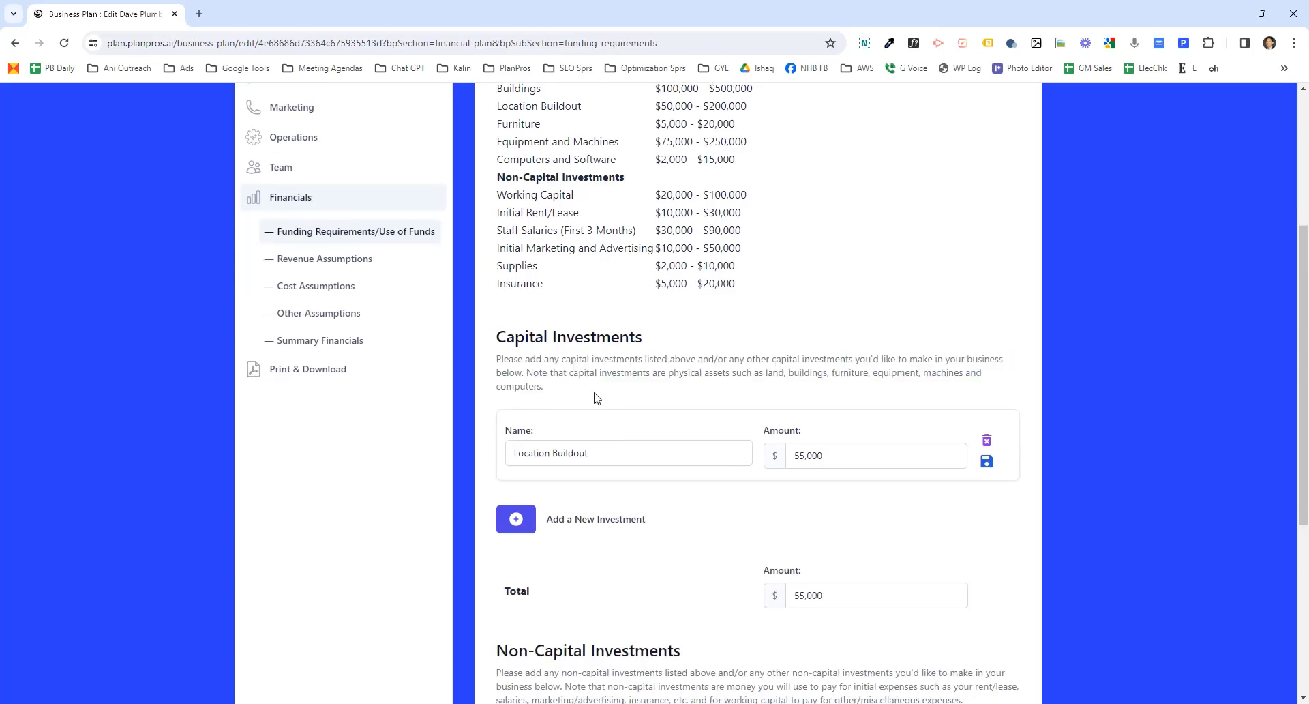
pyautogui.scroll(-5, 597, 398)
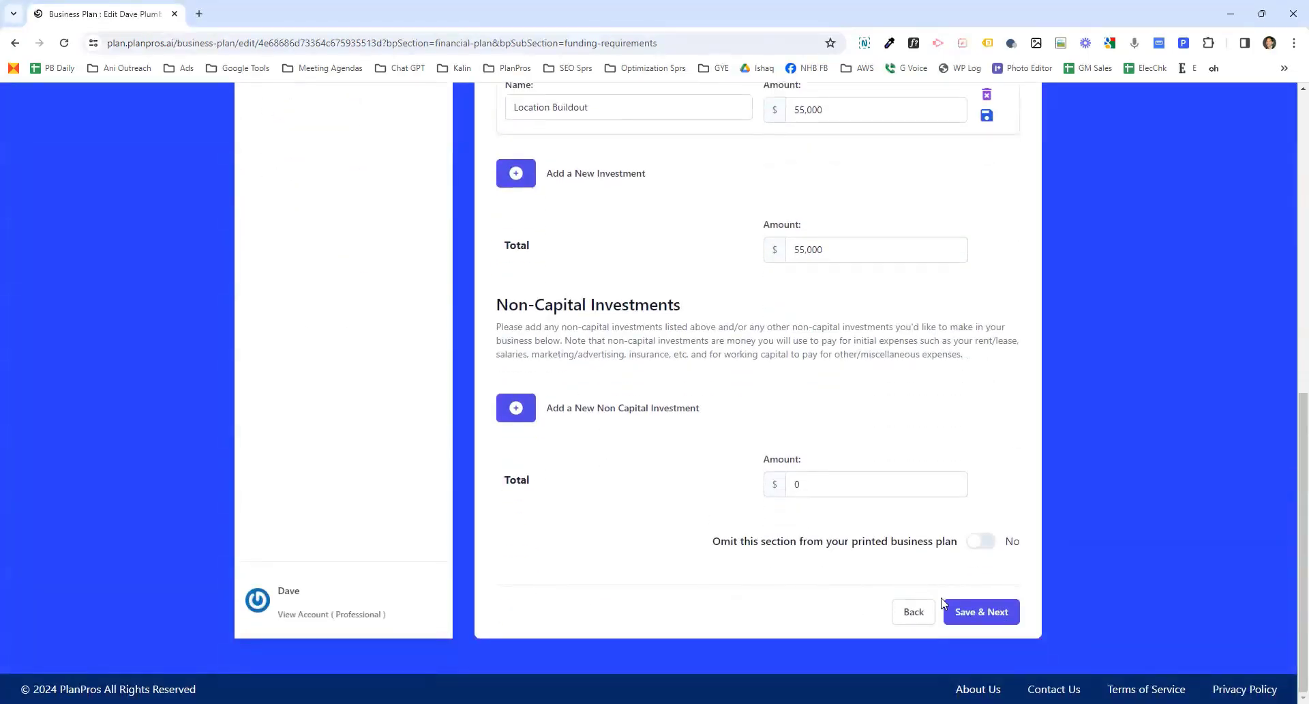
pyautogui.click(979, 611)
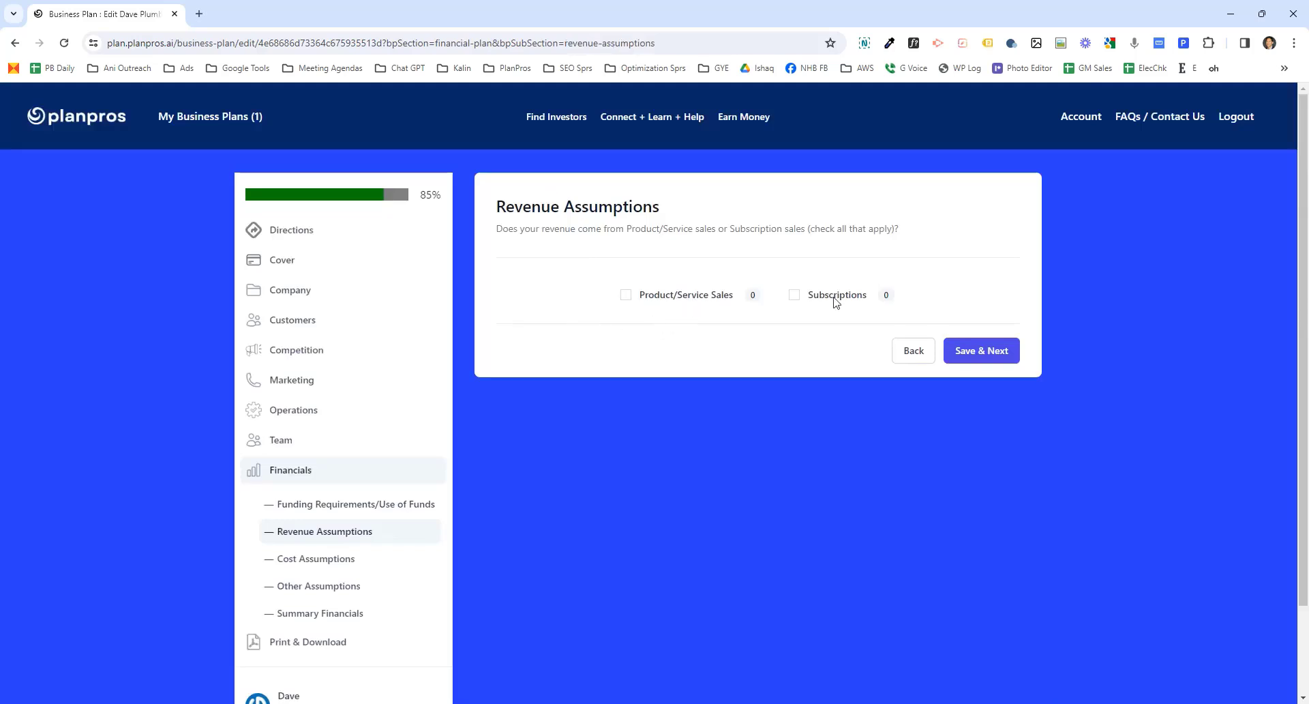
# - Choose Product/Service Sales, add a product named Tattoo Removal, and save the Revenue Assumptions
pyautogui.click(627, 299)
pyautogui.click(719, 342)
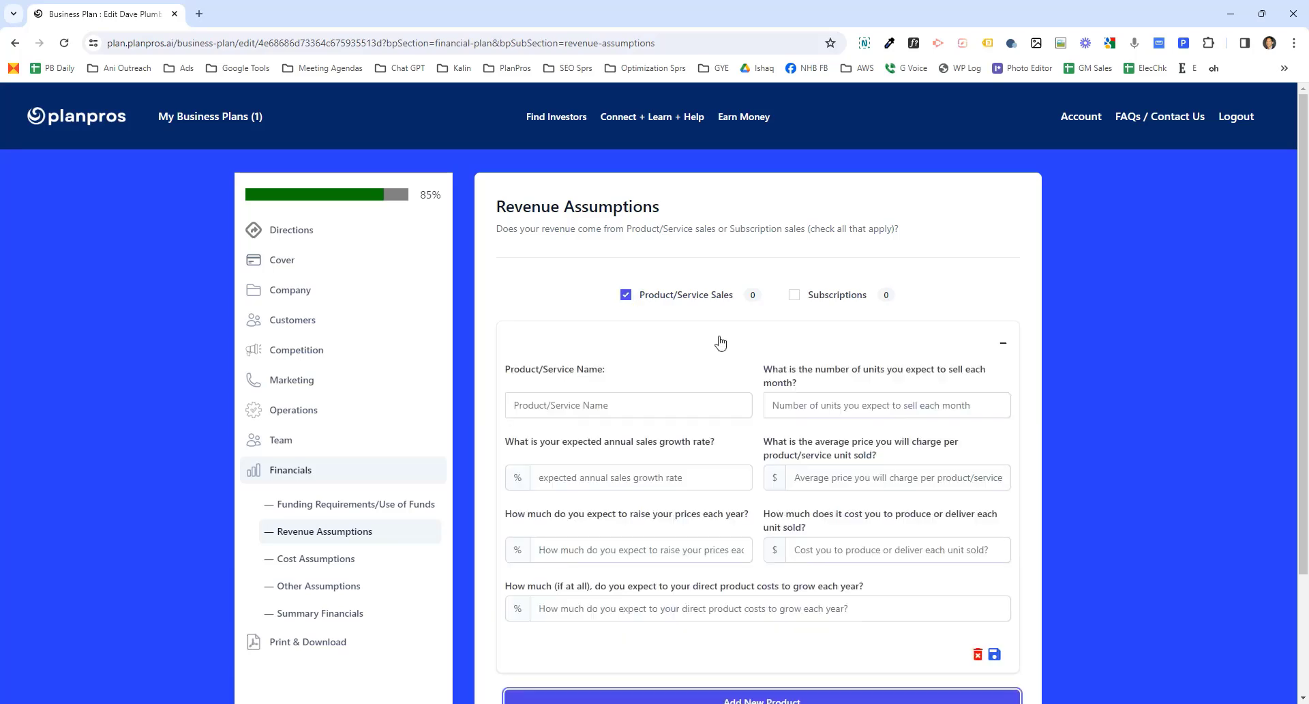
pyautogui.click(622, 405)
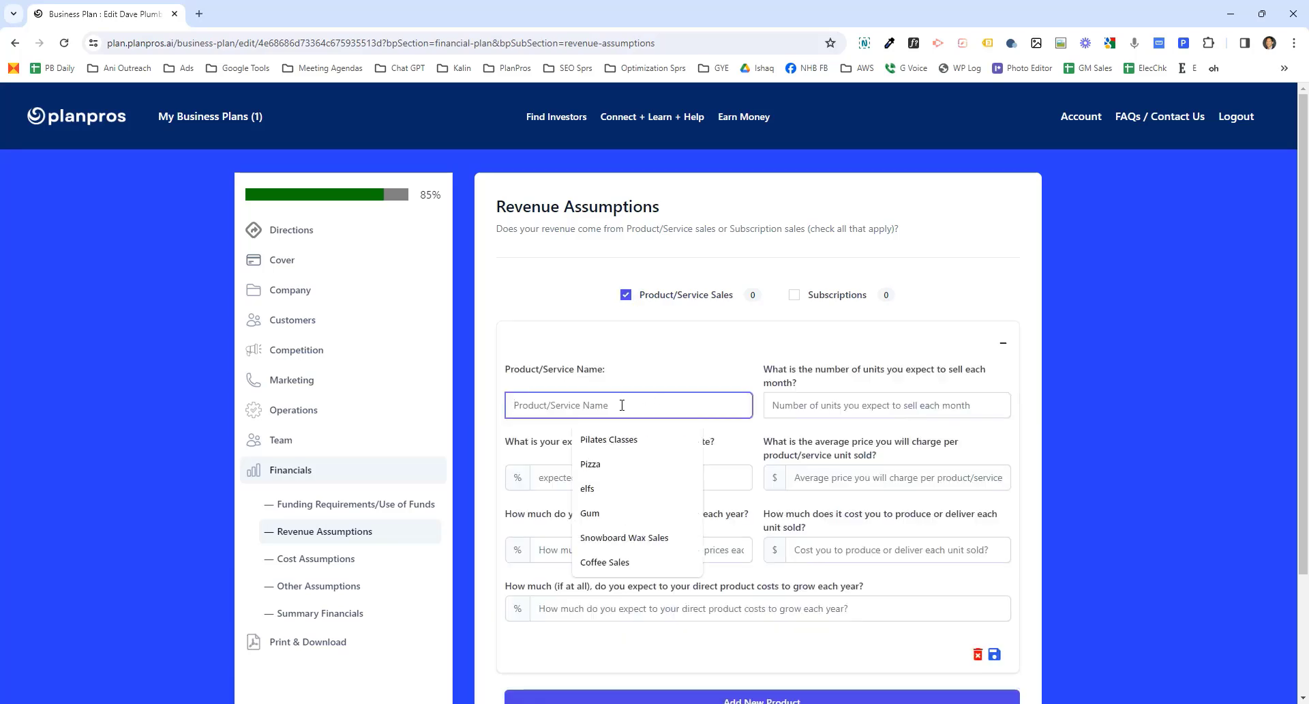
pyautogui.write('Ta')
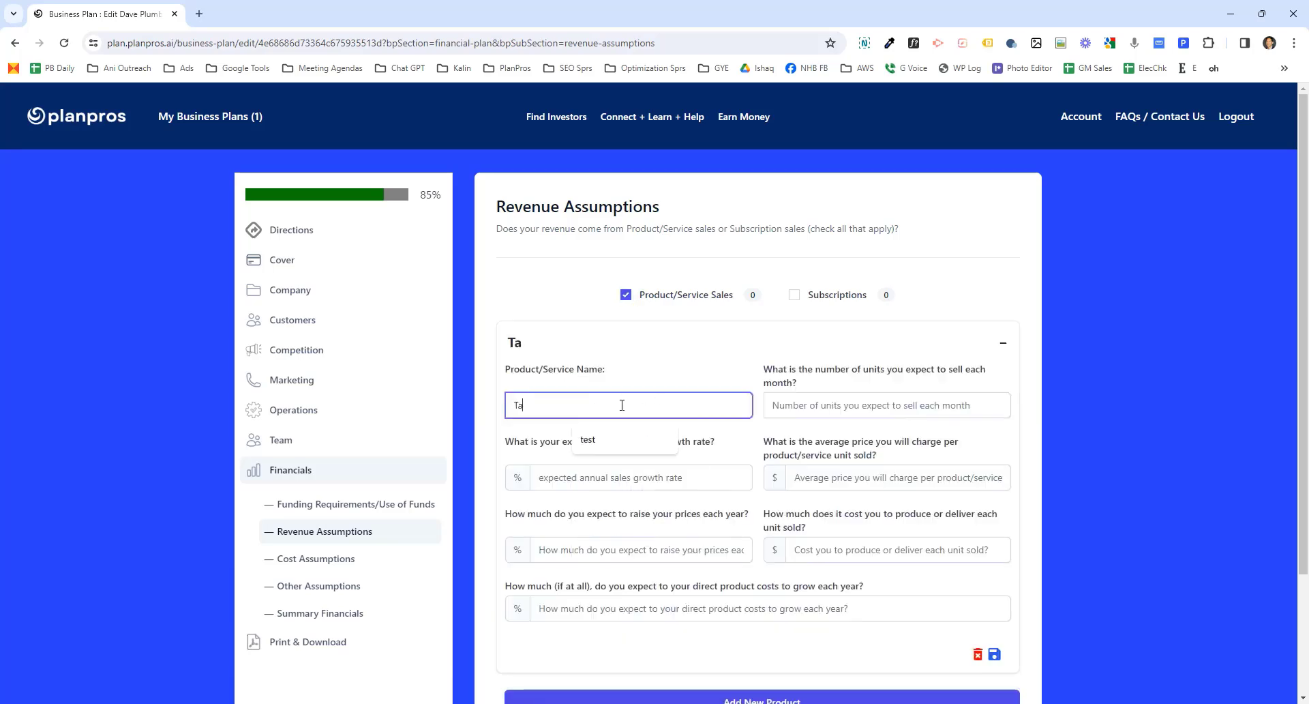
pyautogui.write('ttoo Rem')
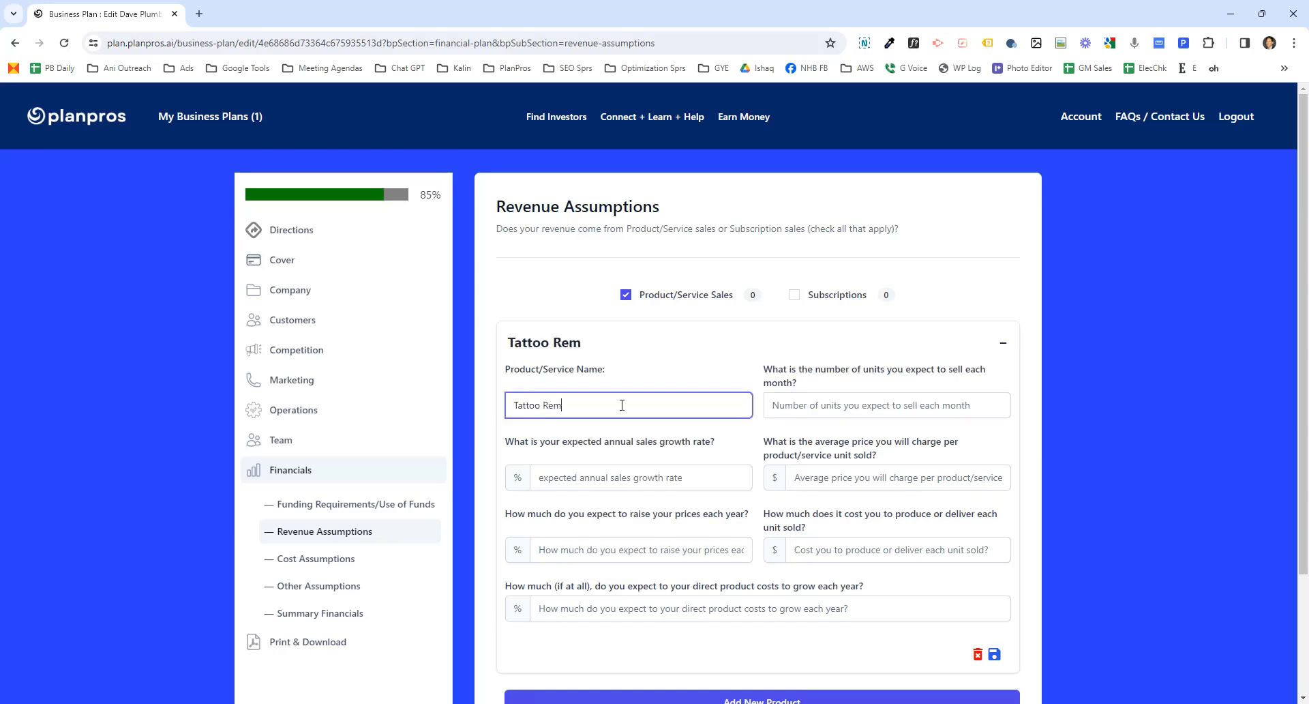
pyautogui.write('oval')
pyautogui.click(850, 402)
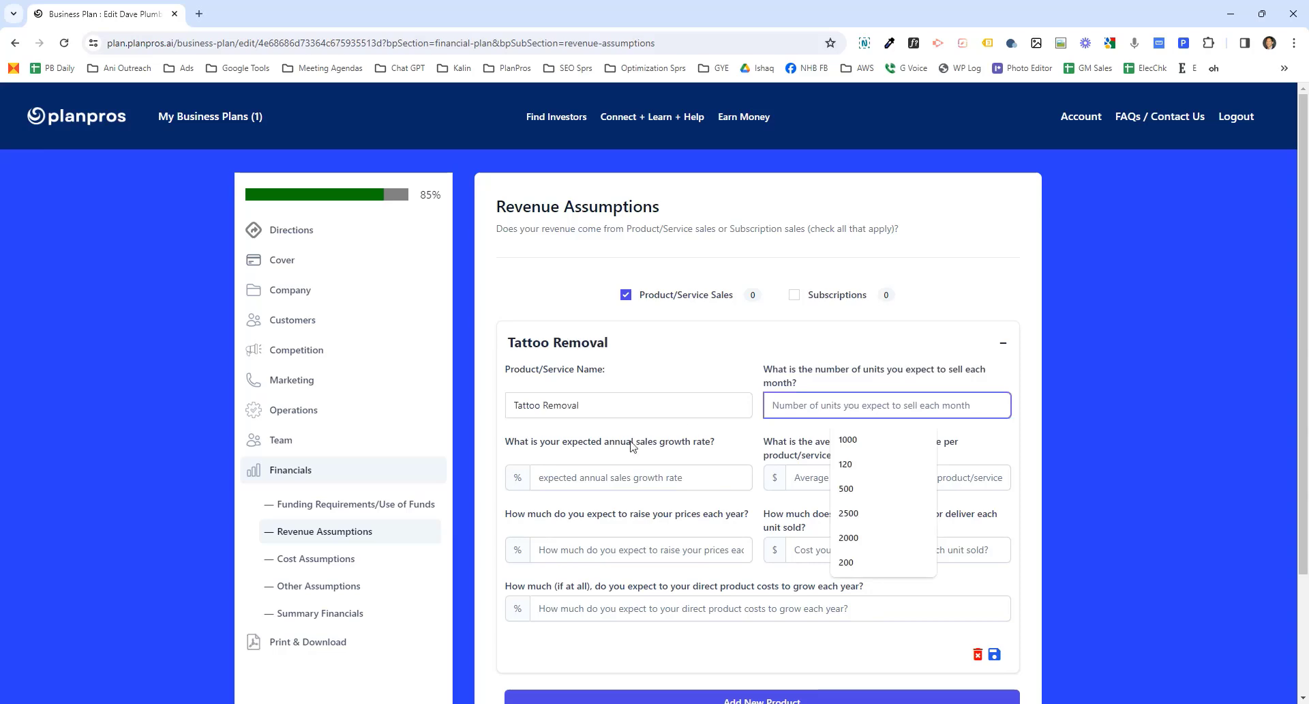
pyautogui.click(612, 477)
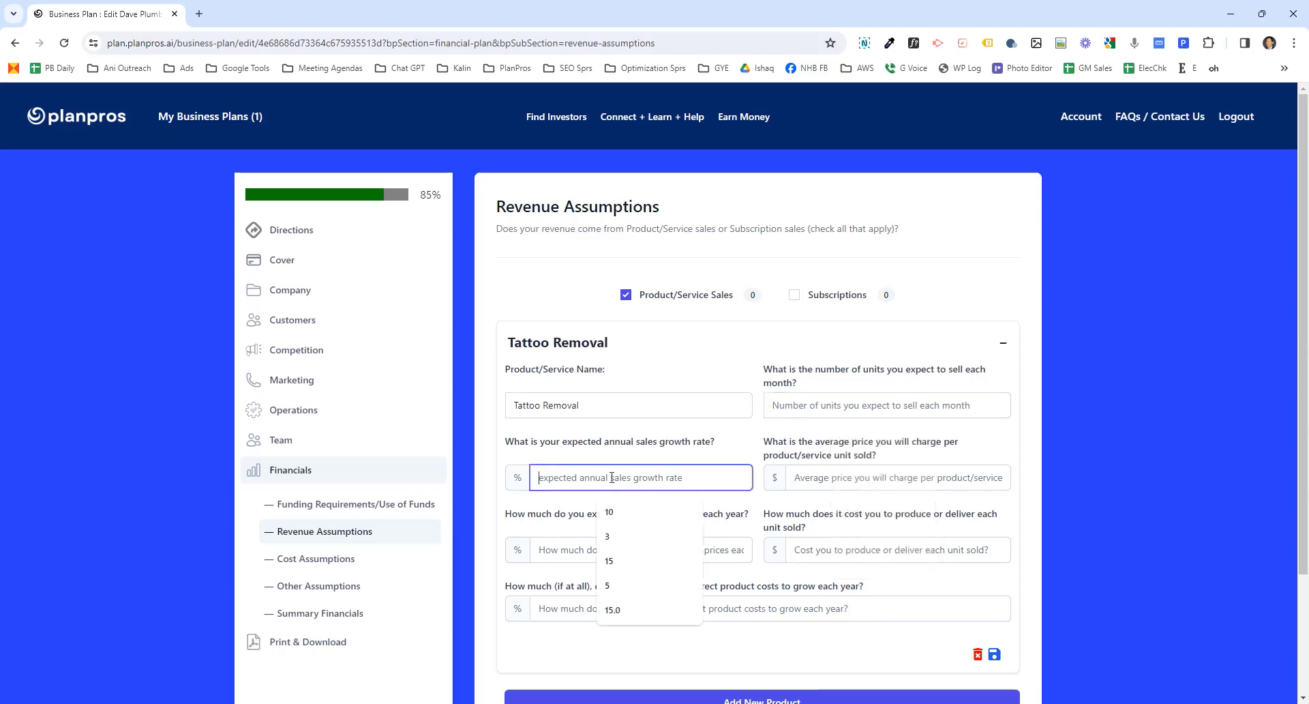
pyautogui.click(820, 477)
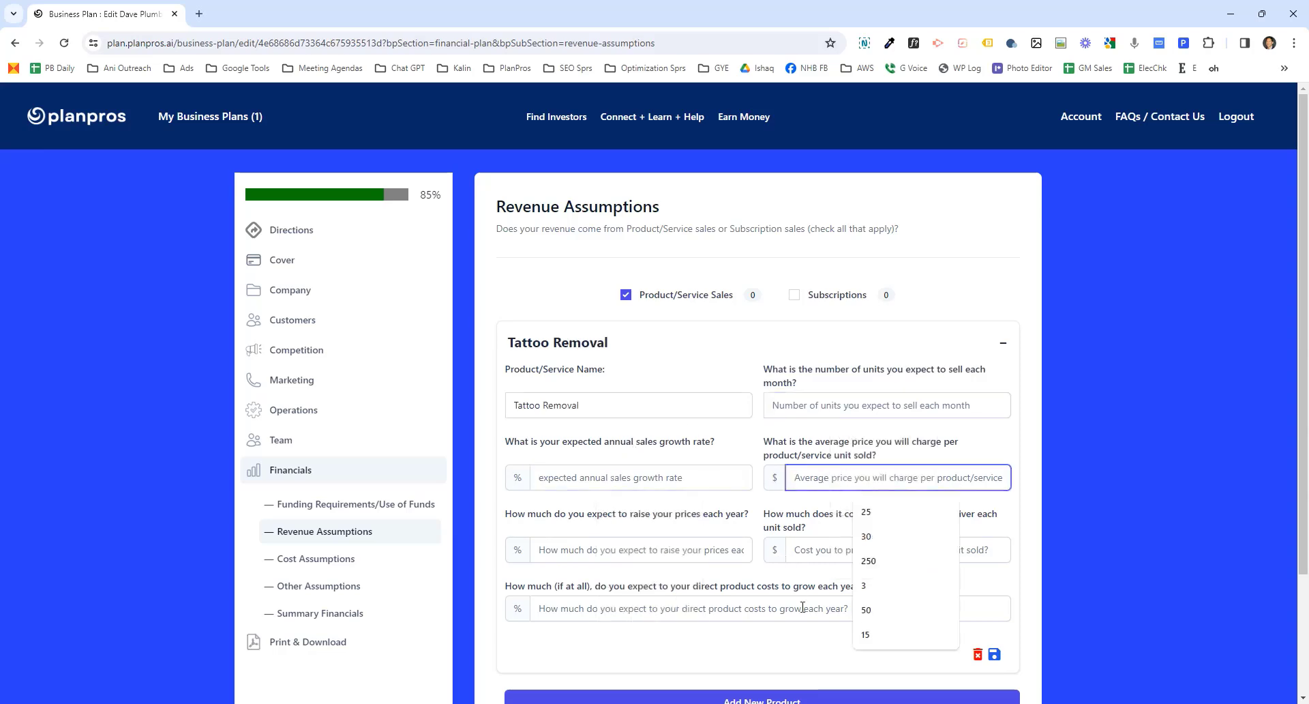
pyautogui.scroll(-2, 750, 538)
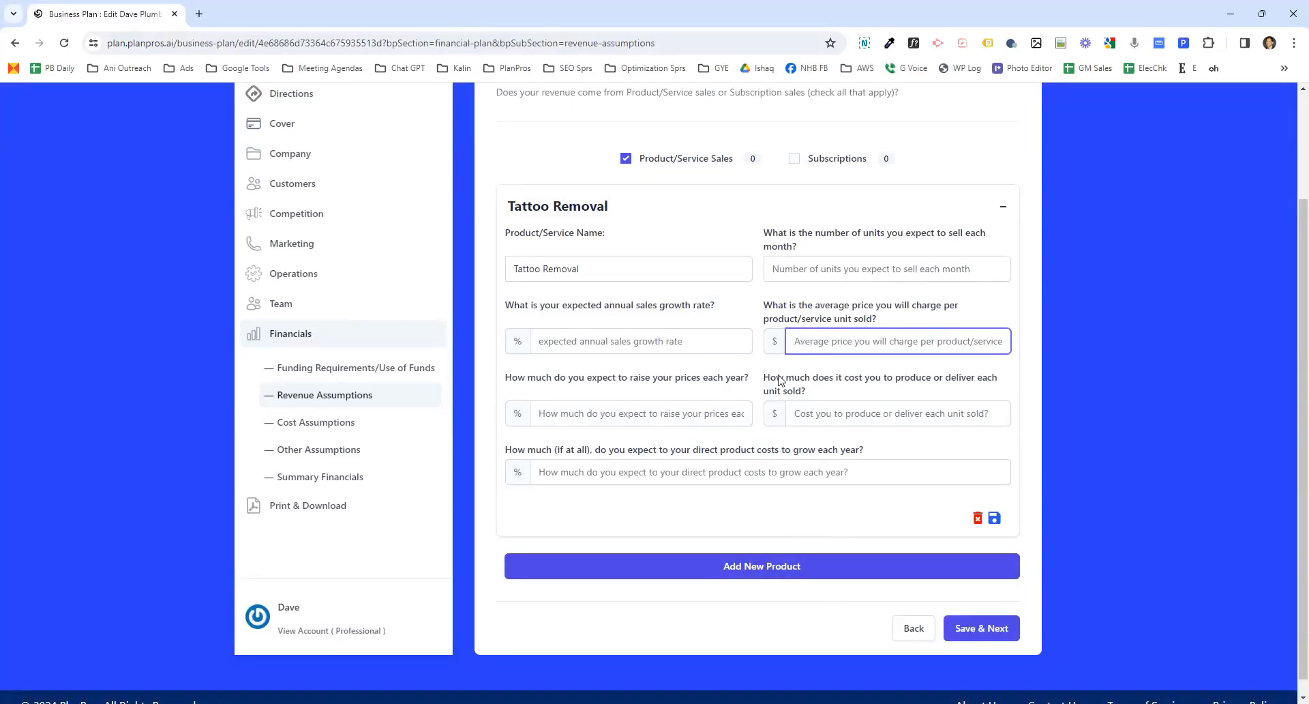
pyautogui.click(1011, 637)
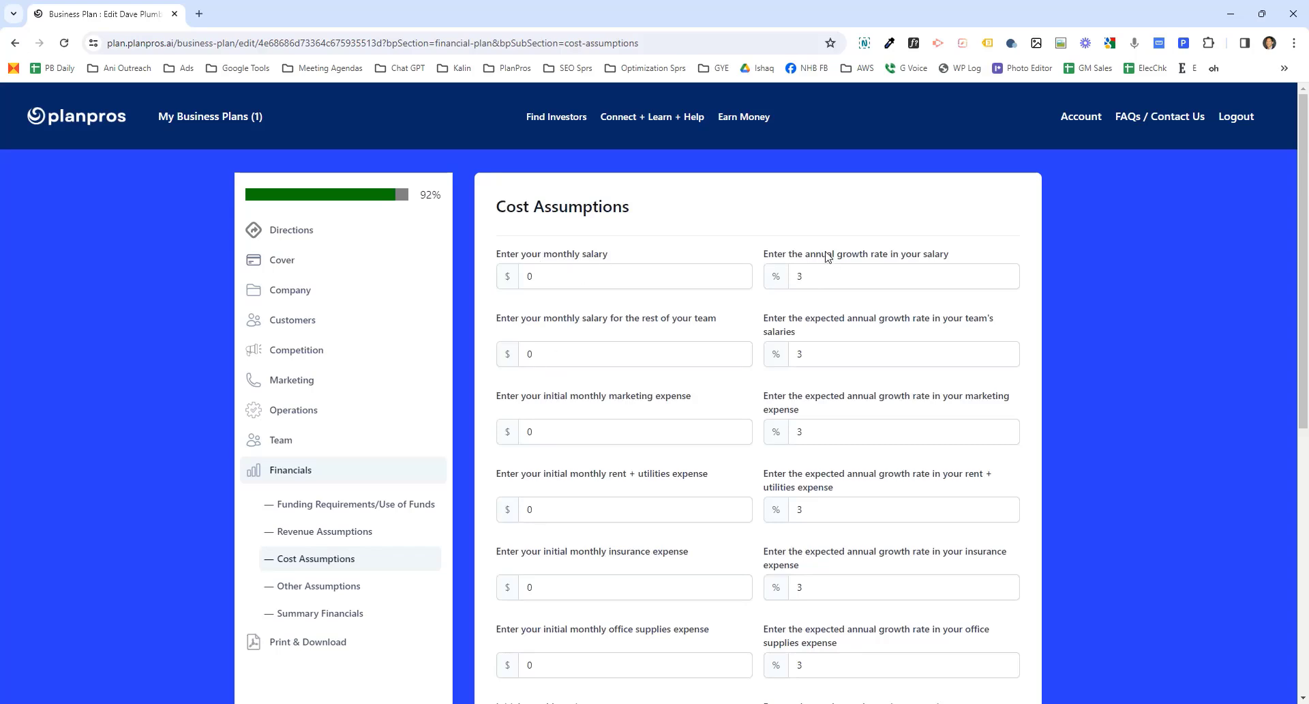
# - Save the Cost Assumptions and Other Assumptions sections with their default values
pyautogui.scroll(-1, 823, 280)
pyautogui.scroll(-7, 823, 279)
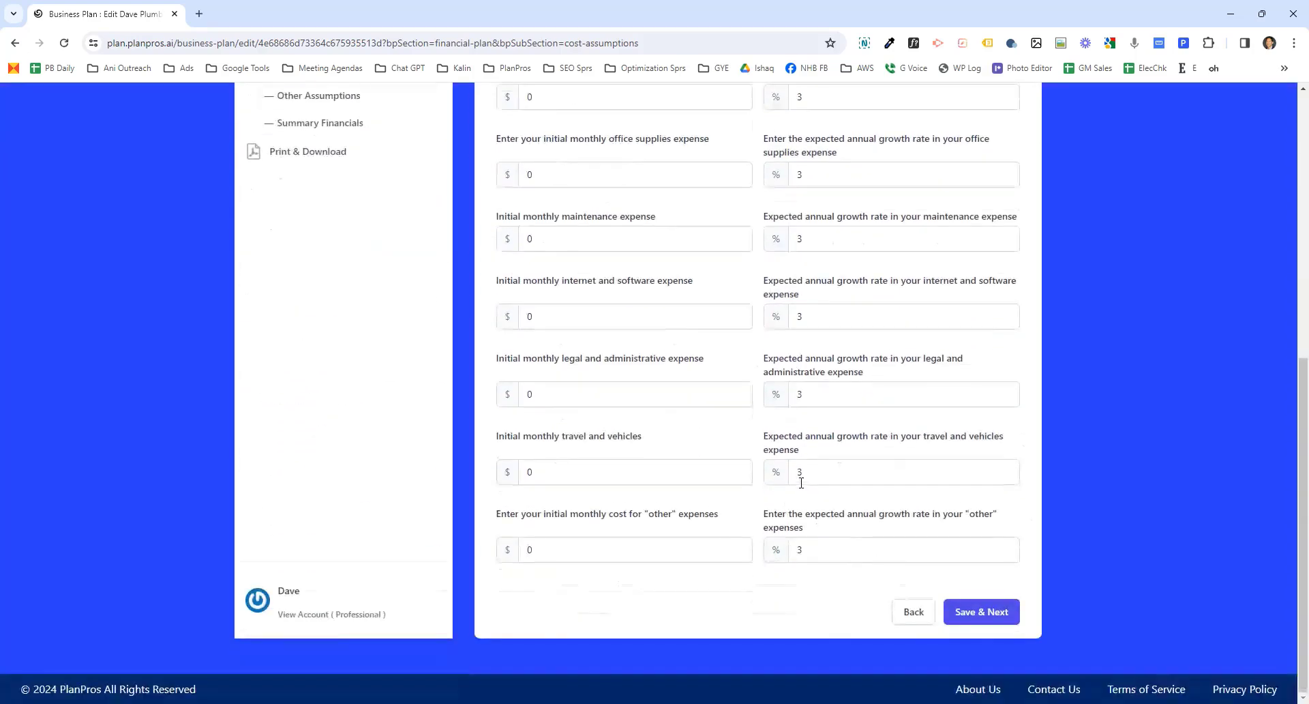
pyautogui.click(969, 607)
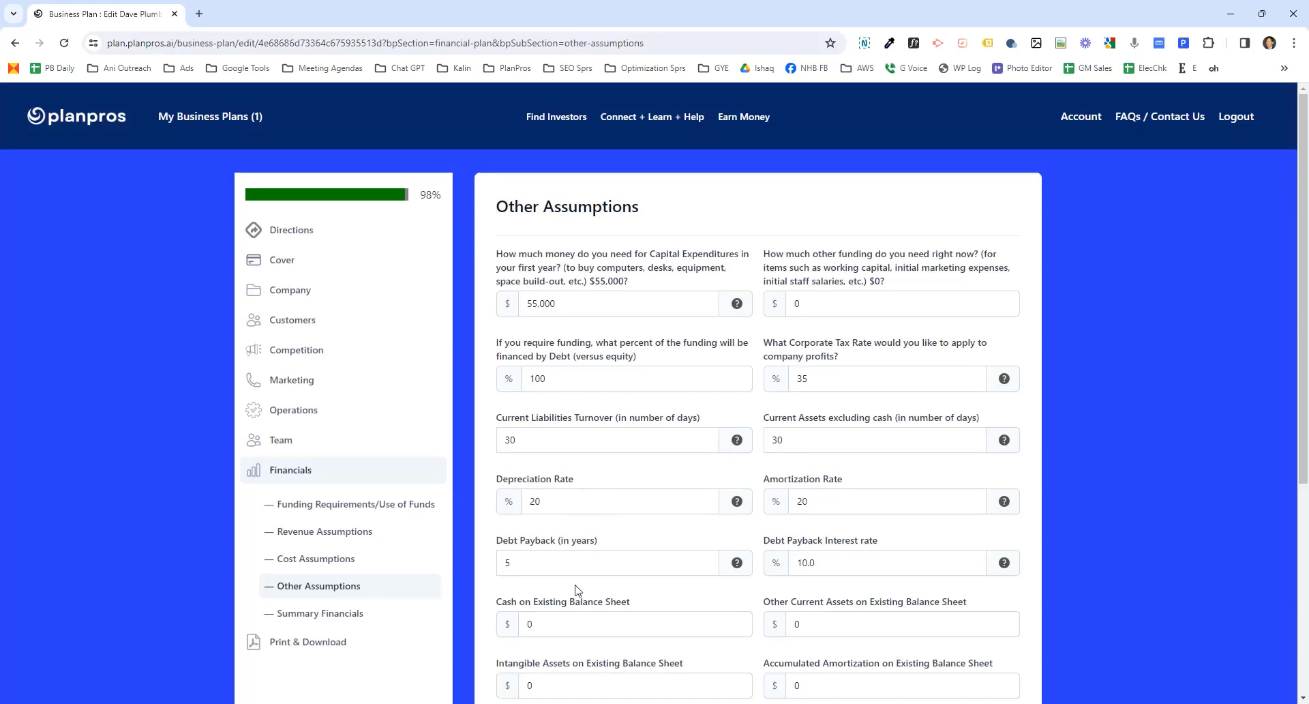
pyautogui.scroll(-5, 546, 545)
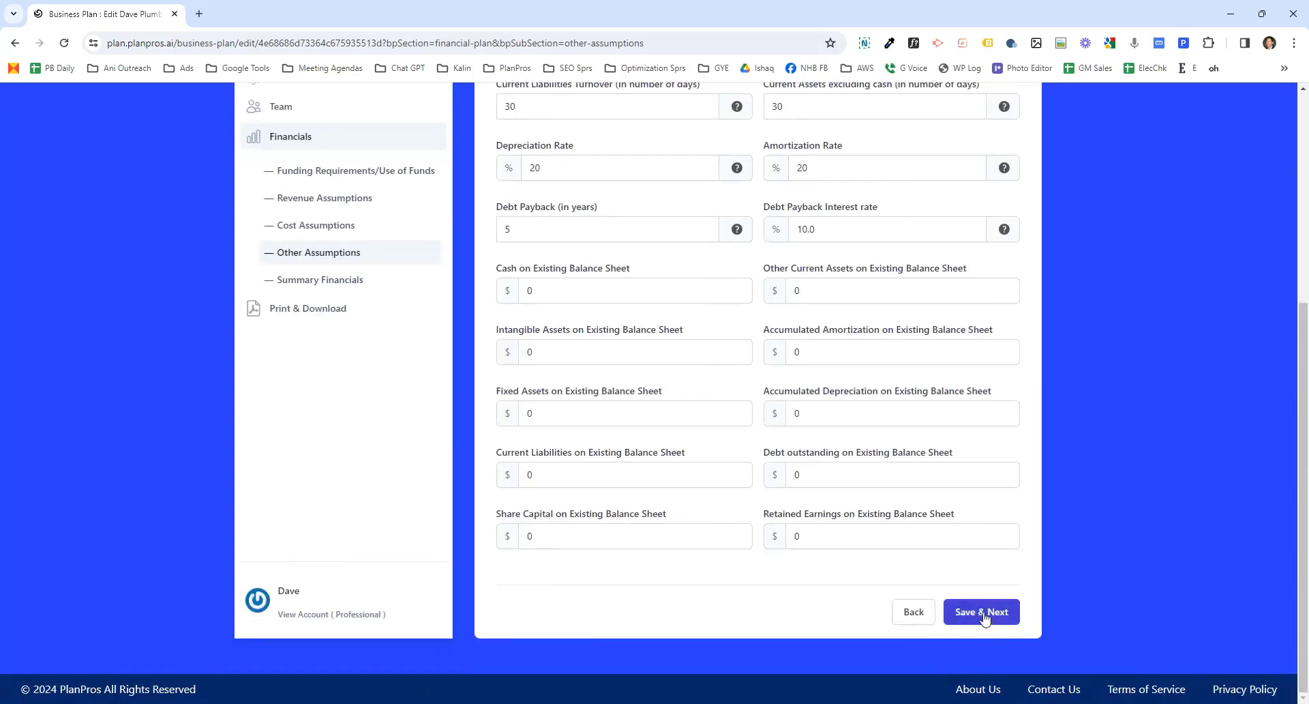
pyautogui.click(982, 612)
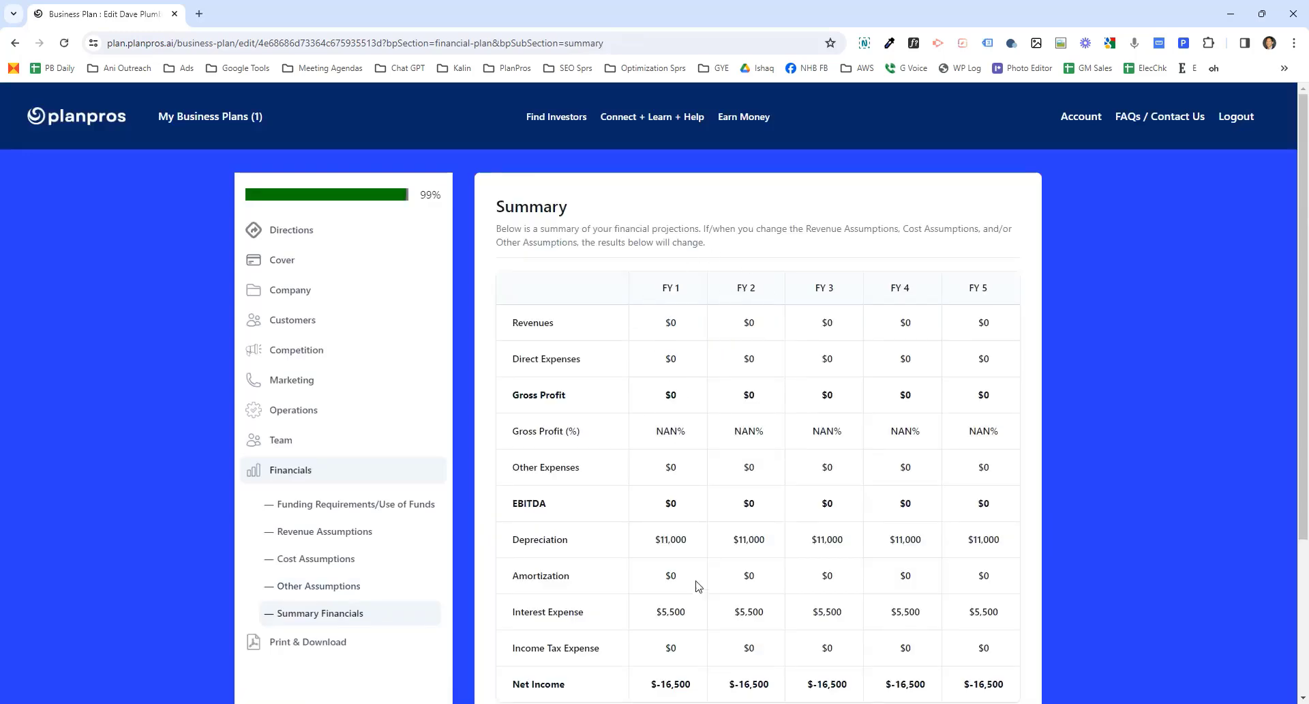
# - Review the Summary Financials projections and save the section
pyautogui.doubleClick(677, 539)
pyautogui.click(681, 539)
pyautogui.scroll(-3, 694, 564)
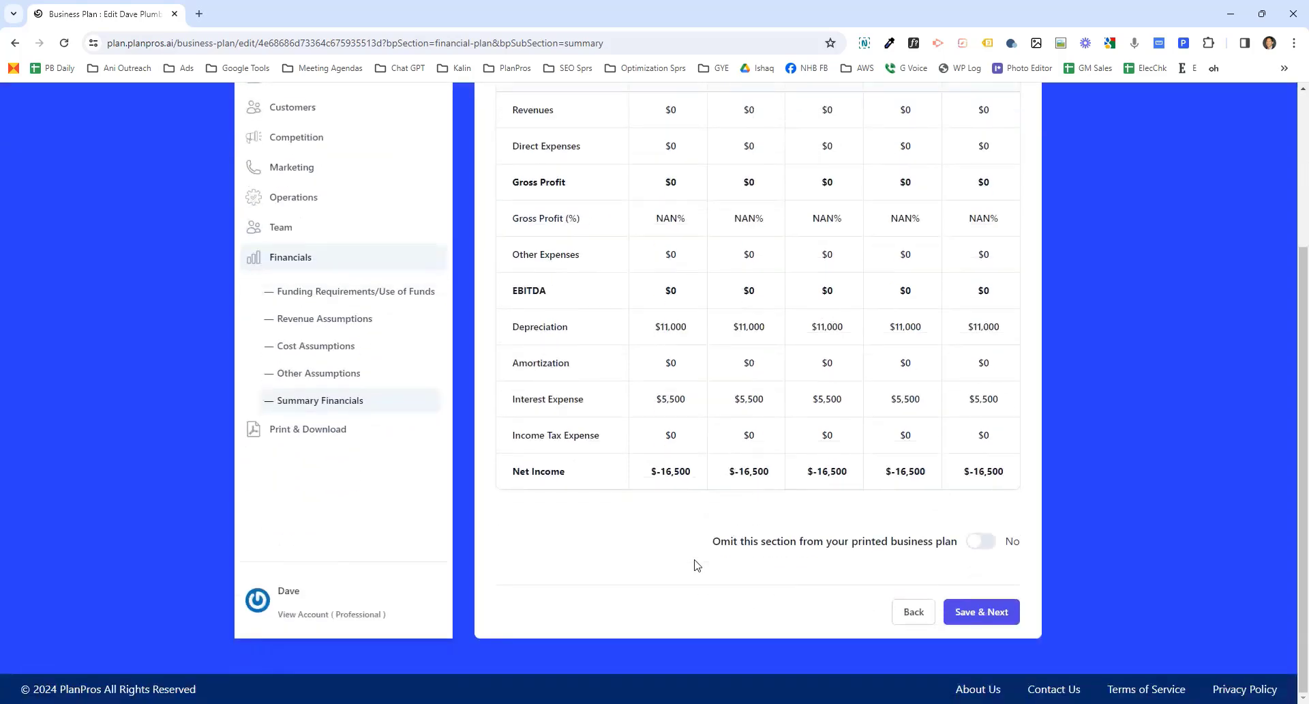
pyautogui.click(977, 613)
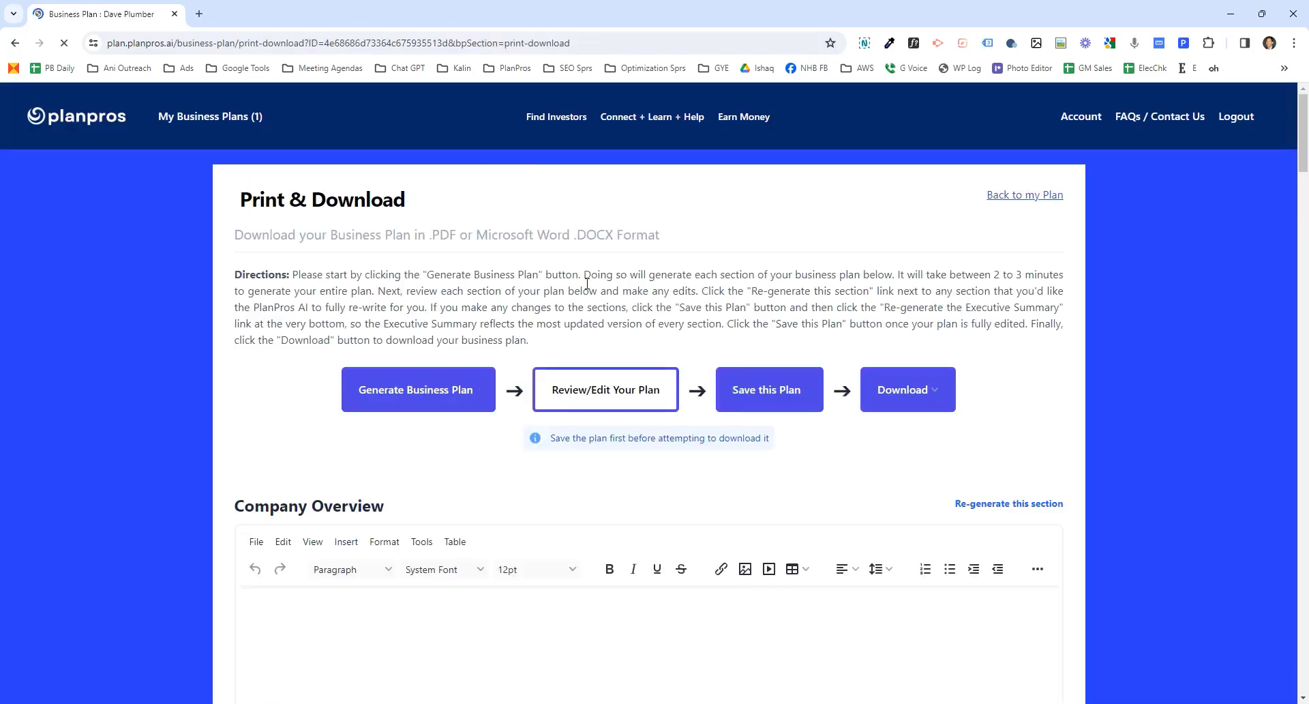
# - Start generating the complete business plan with the AI generator
pyautogui.tripleClick(586, 282)
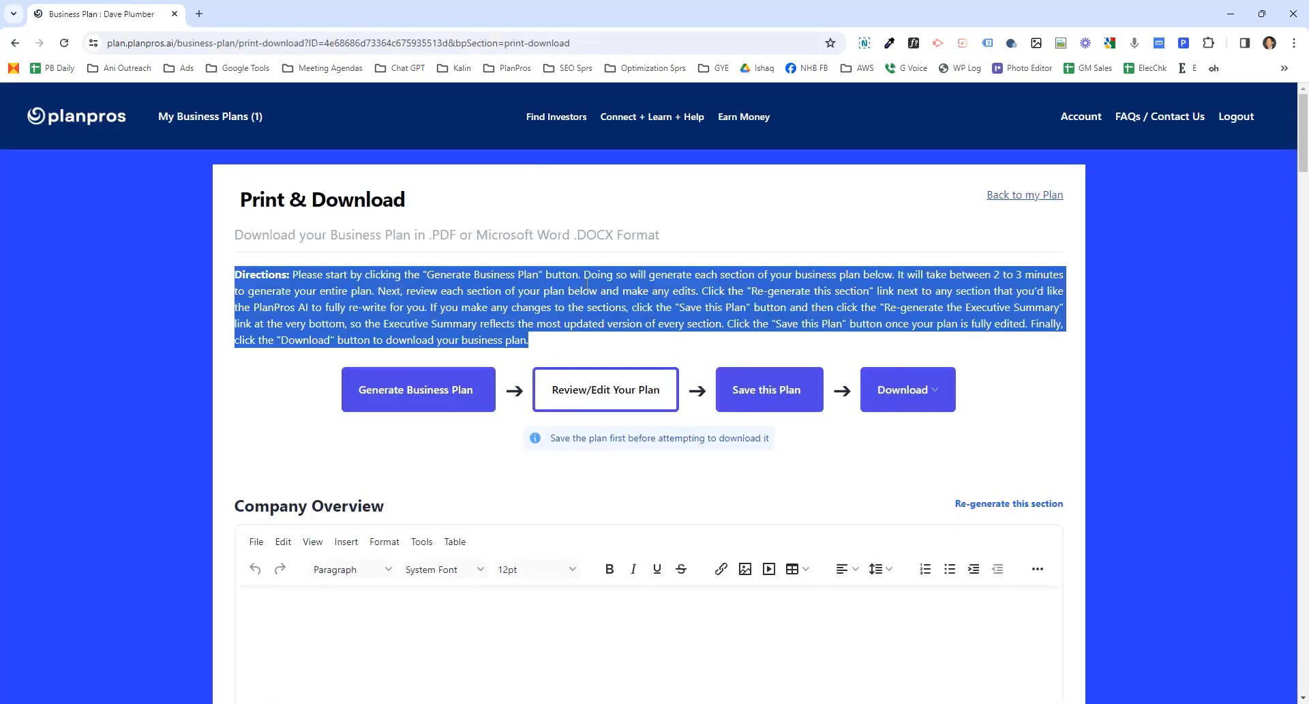
pyautogui.click(417, 394)
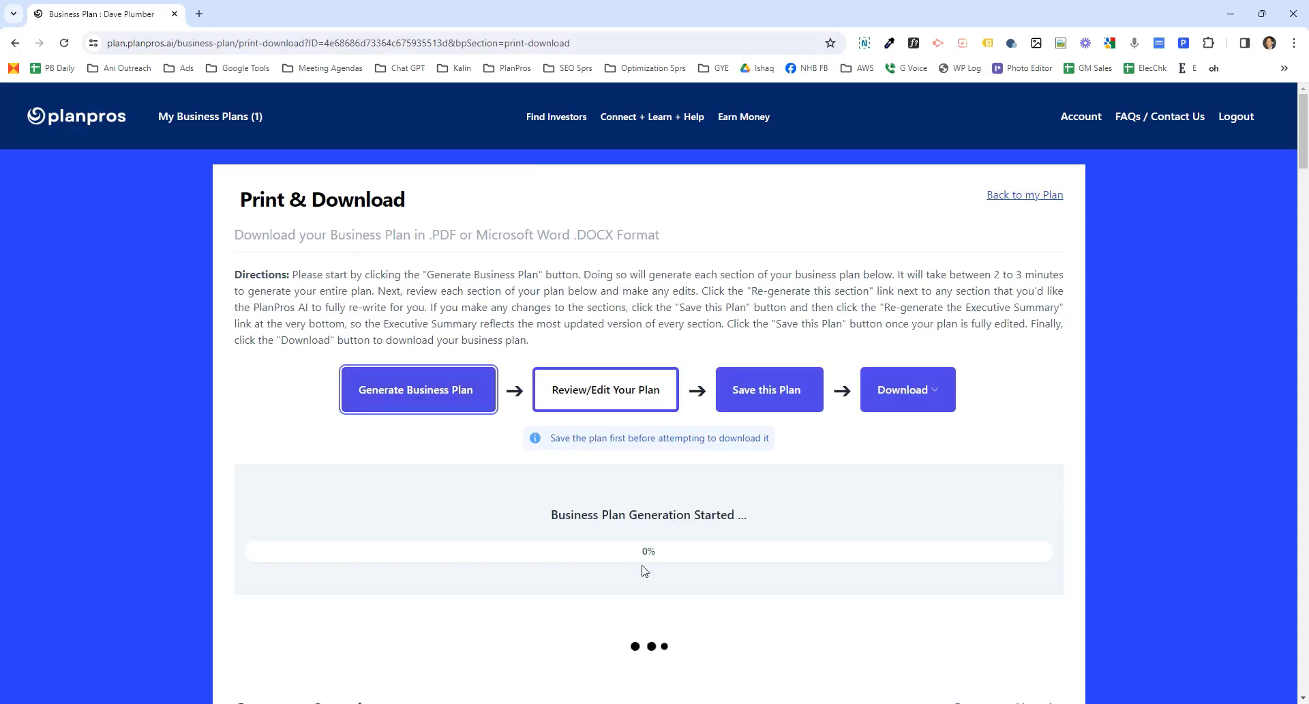
pyautogui.scroll(-12, 583, 555)
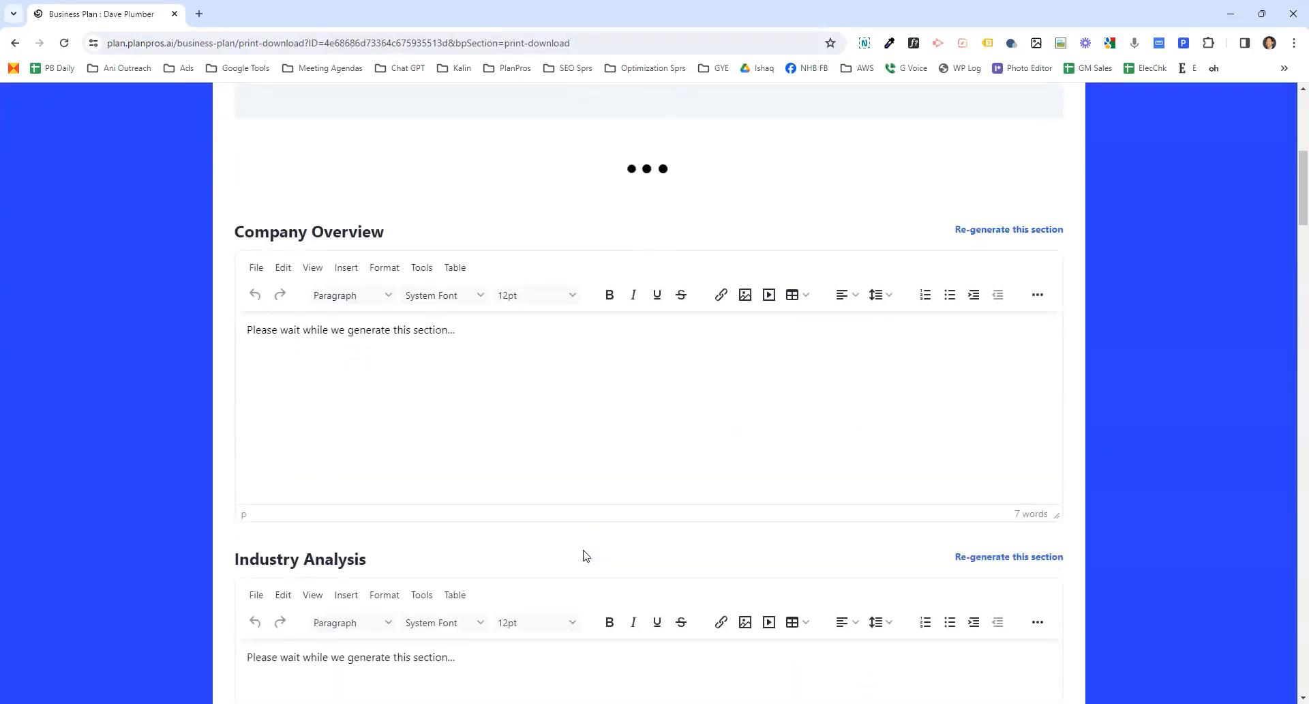
pyautogui.scroll(-5, 583, 555)
pyautogui.scroll(6, 584, 555)
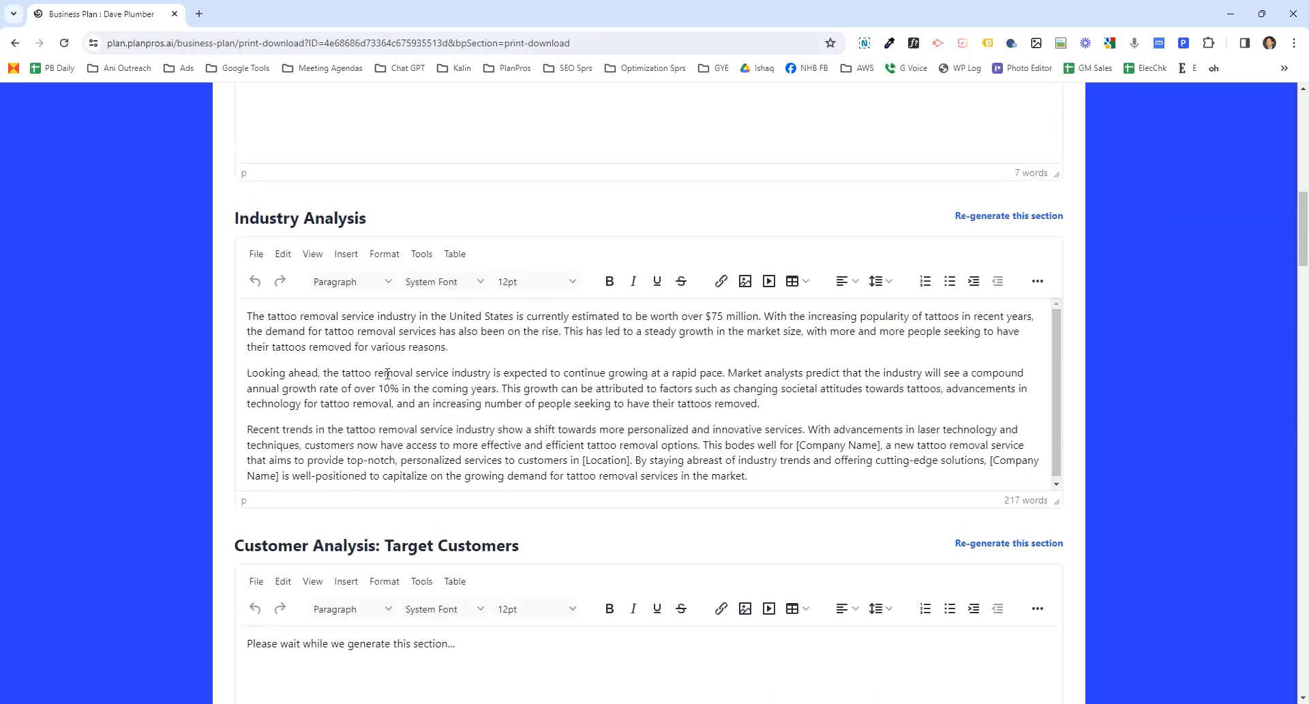
# - Regenerate the Industry Analysis section of the generated plan and confirm
pyautogui.moveTo(272, 318); pyautogui.dragTo(330, 321)
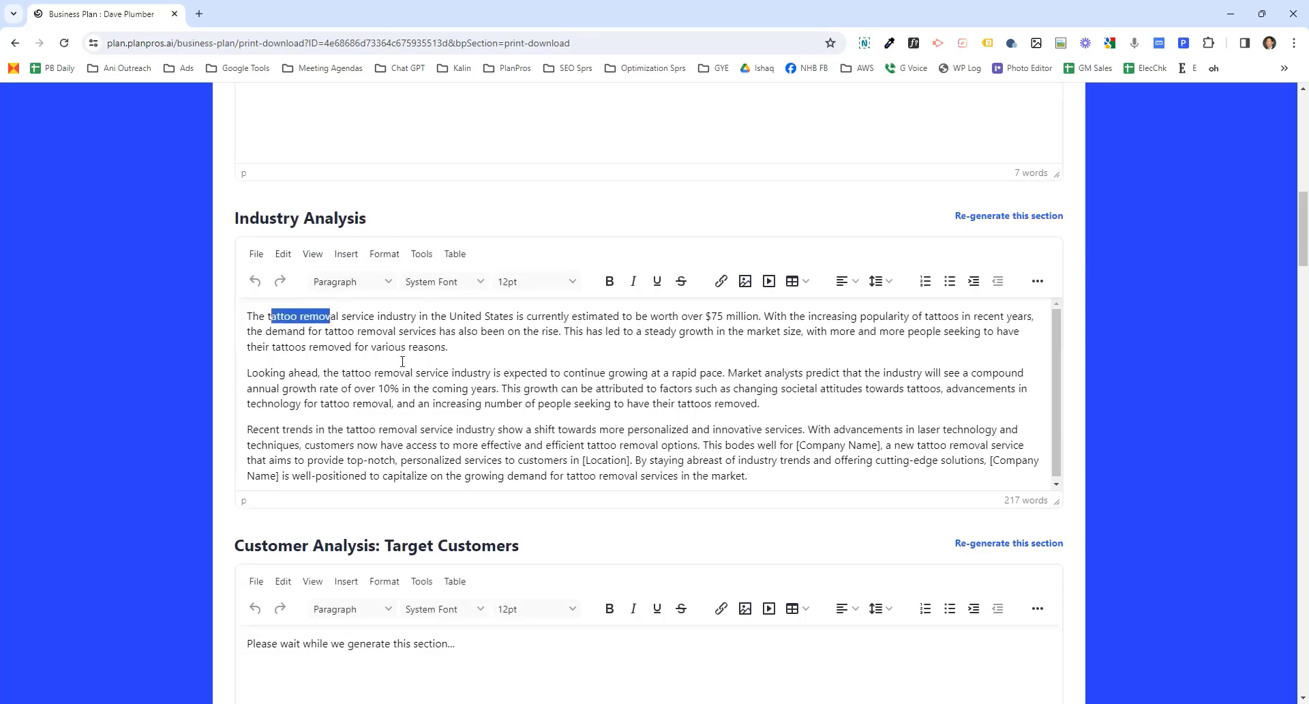
pyautogui.scroll(6, 409, 366)
pyautogui.scroll(-5, 577, 514)
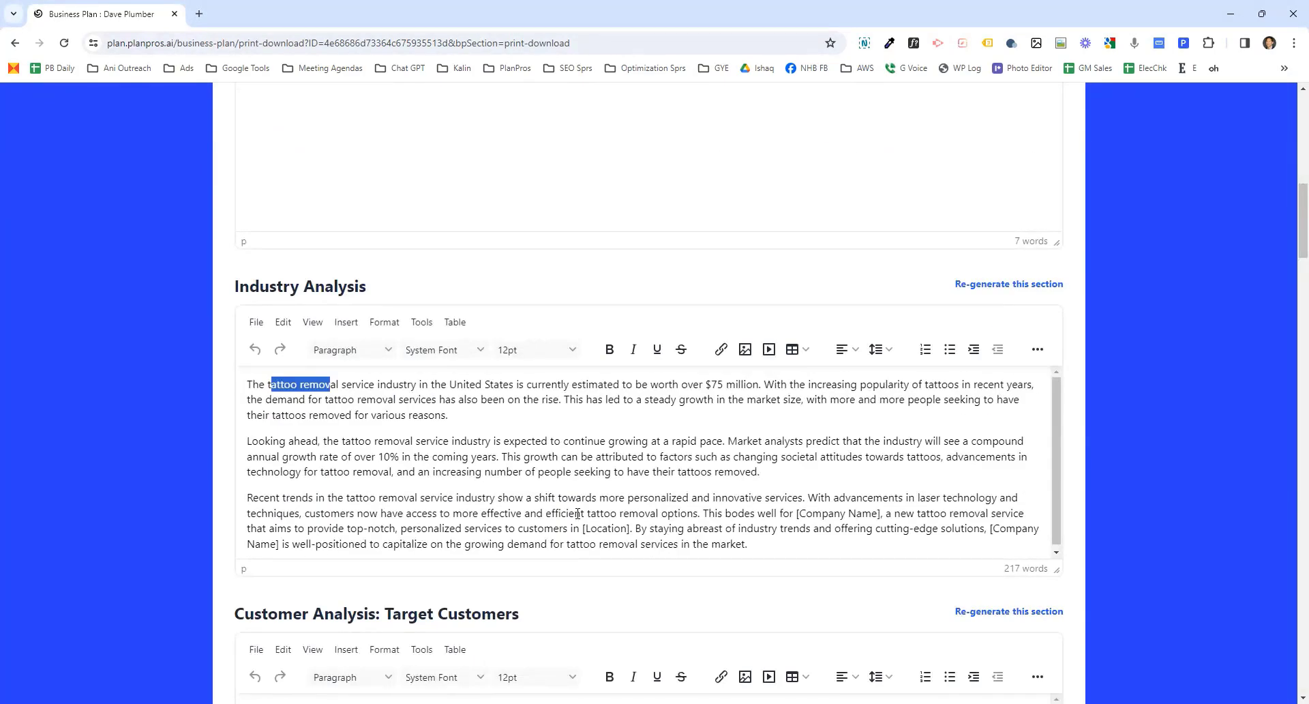
pyautogui.click(1026, 285)
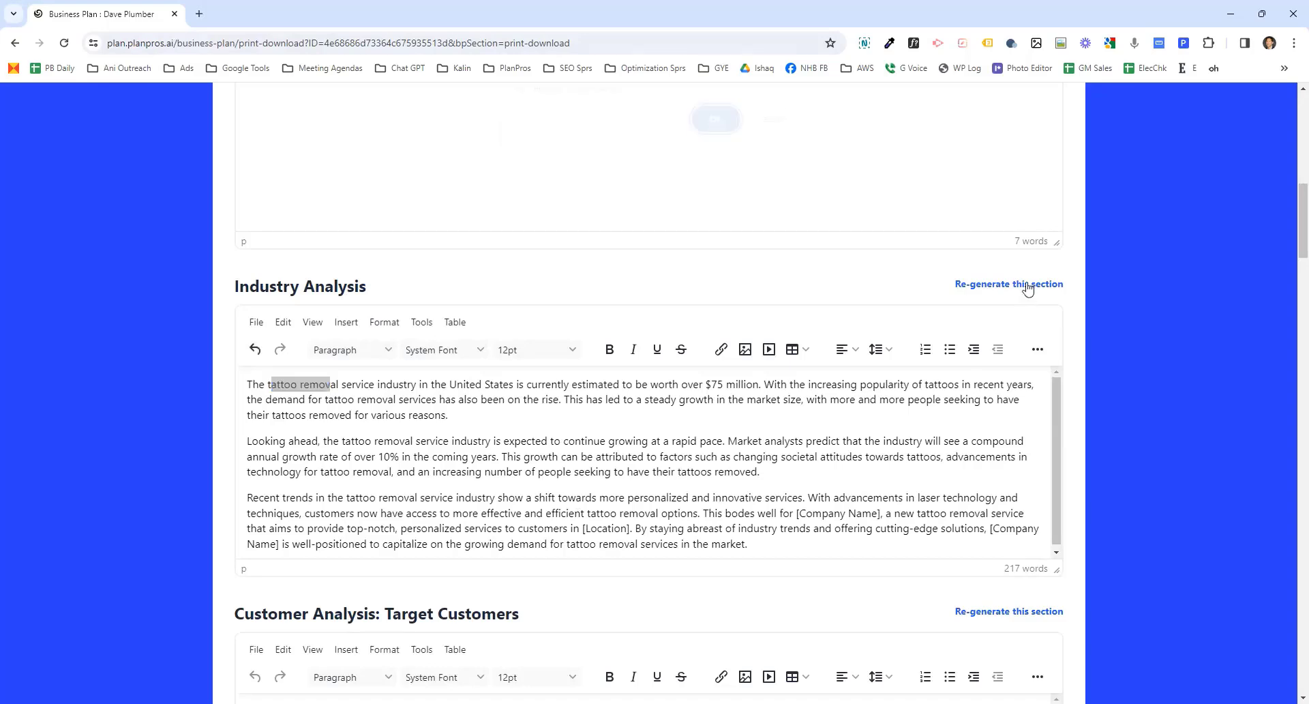
pyautogui.click(714, 129)
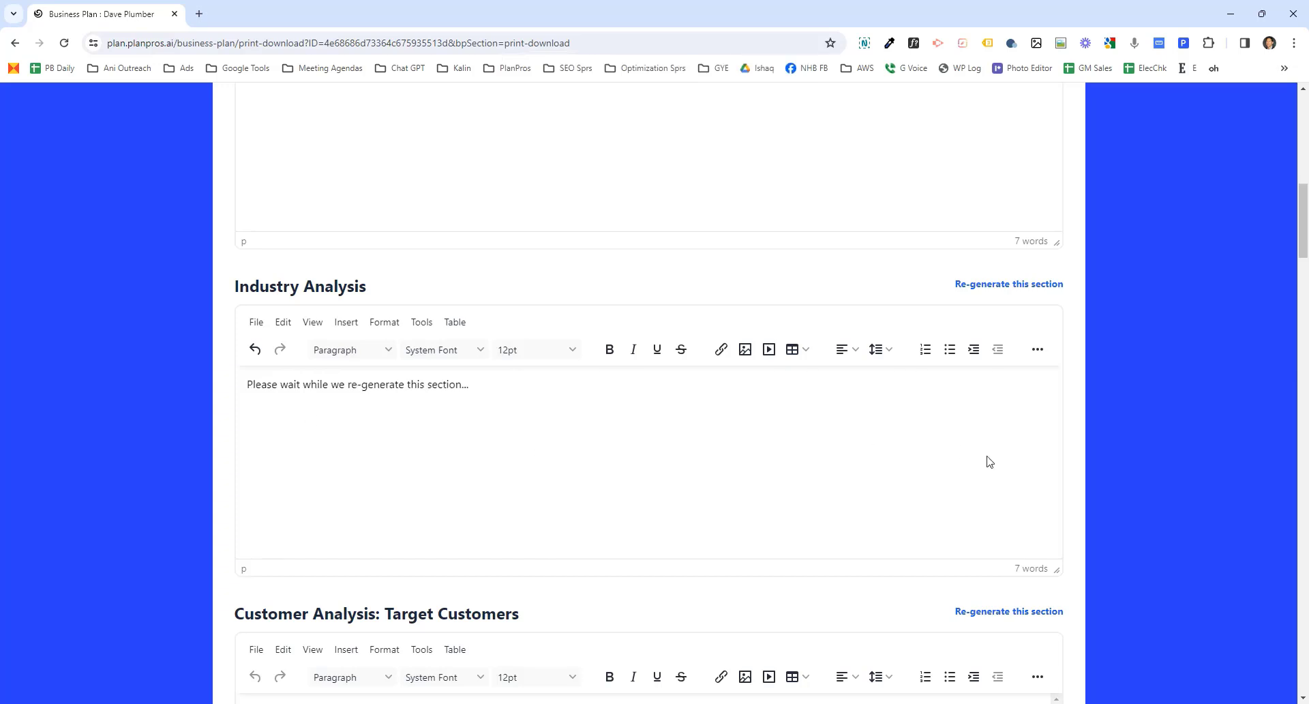
# - Scroll through the generated business plan to review each section as it is generated, down to the Executive Summary
pyautogui.scroll(-6, 1119, 508)
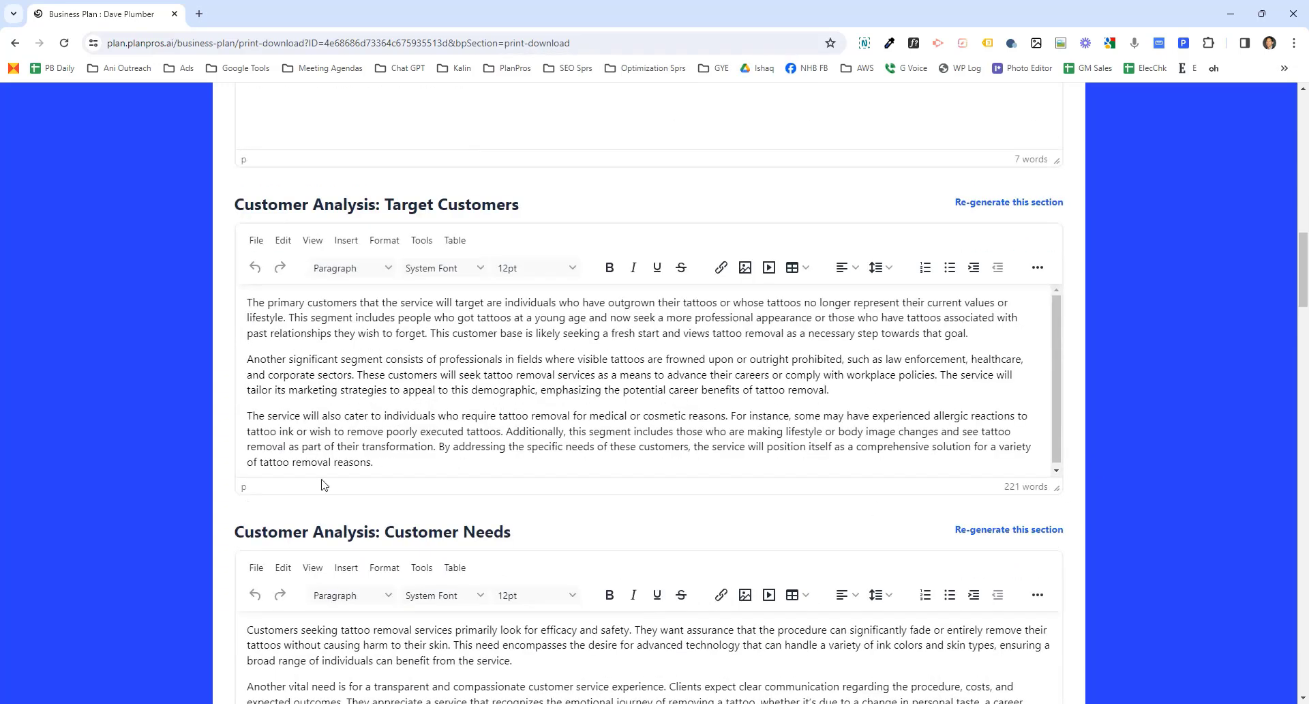
pyautogui.scroll(-20, 324, 484)
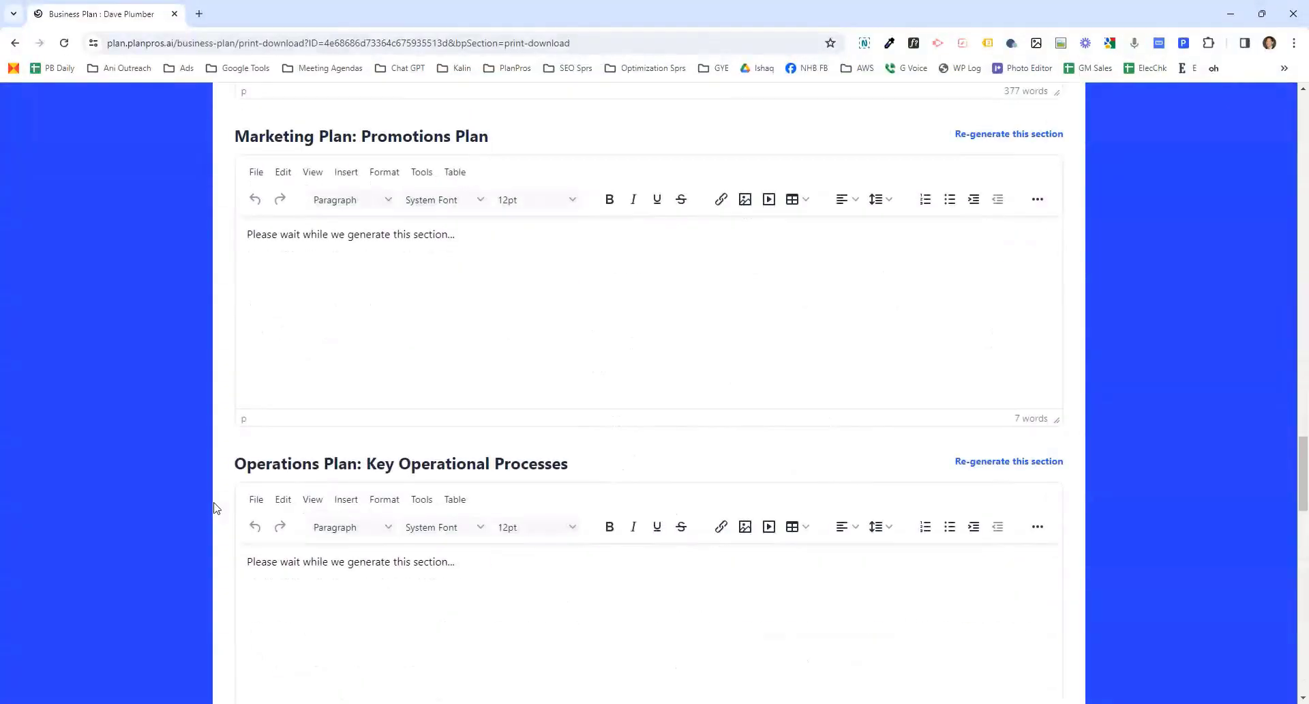
pyautogui.scroll(-19, 214, 507)
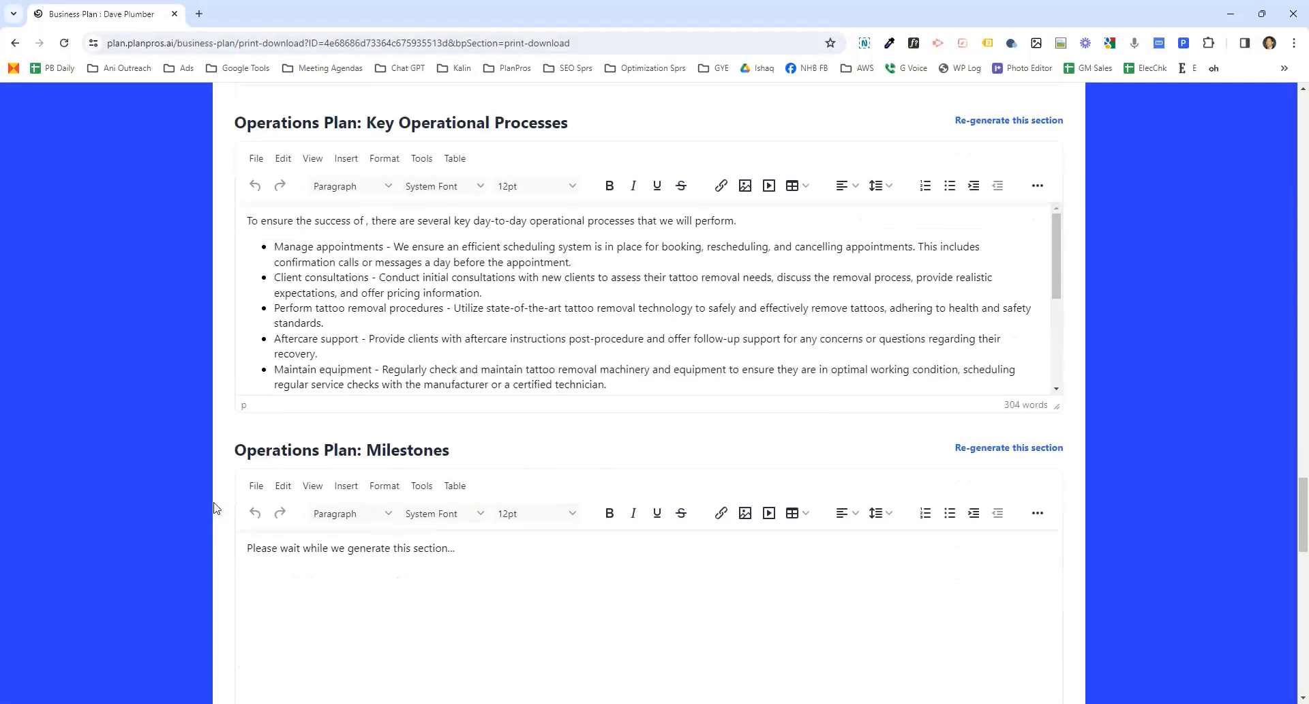
pyautogui.scroll(-2, 213, 508)
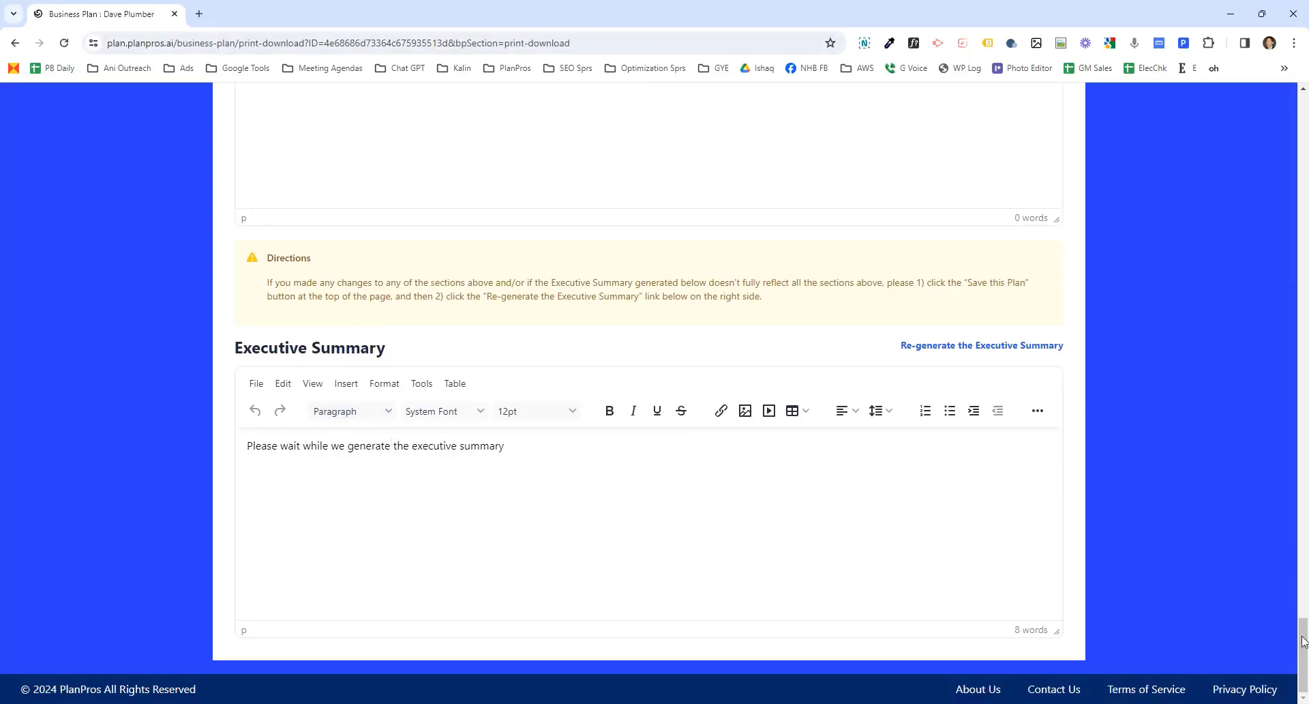
pyautogui.moveTo(1306, 659); pyautogui.dragTo(1277, 137)
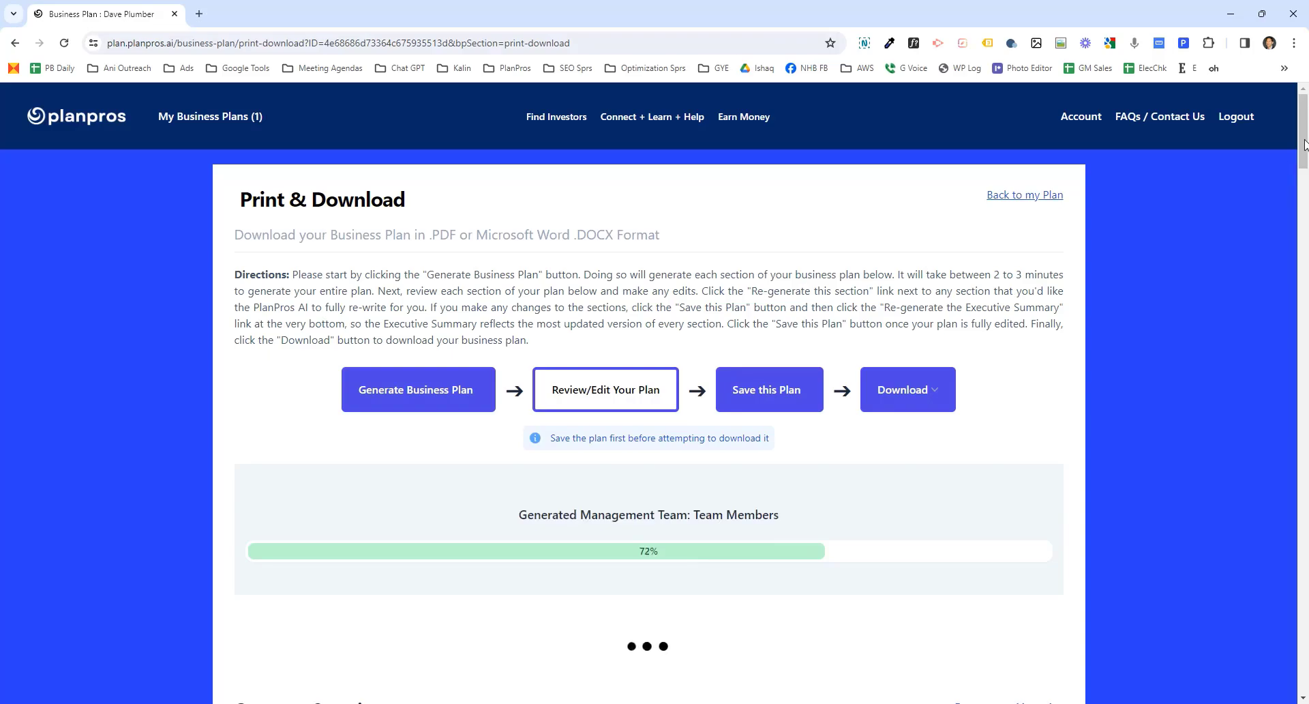
pyautogui.moveTo(1303, 143); pyautogui.dragTo(1301, 685)
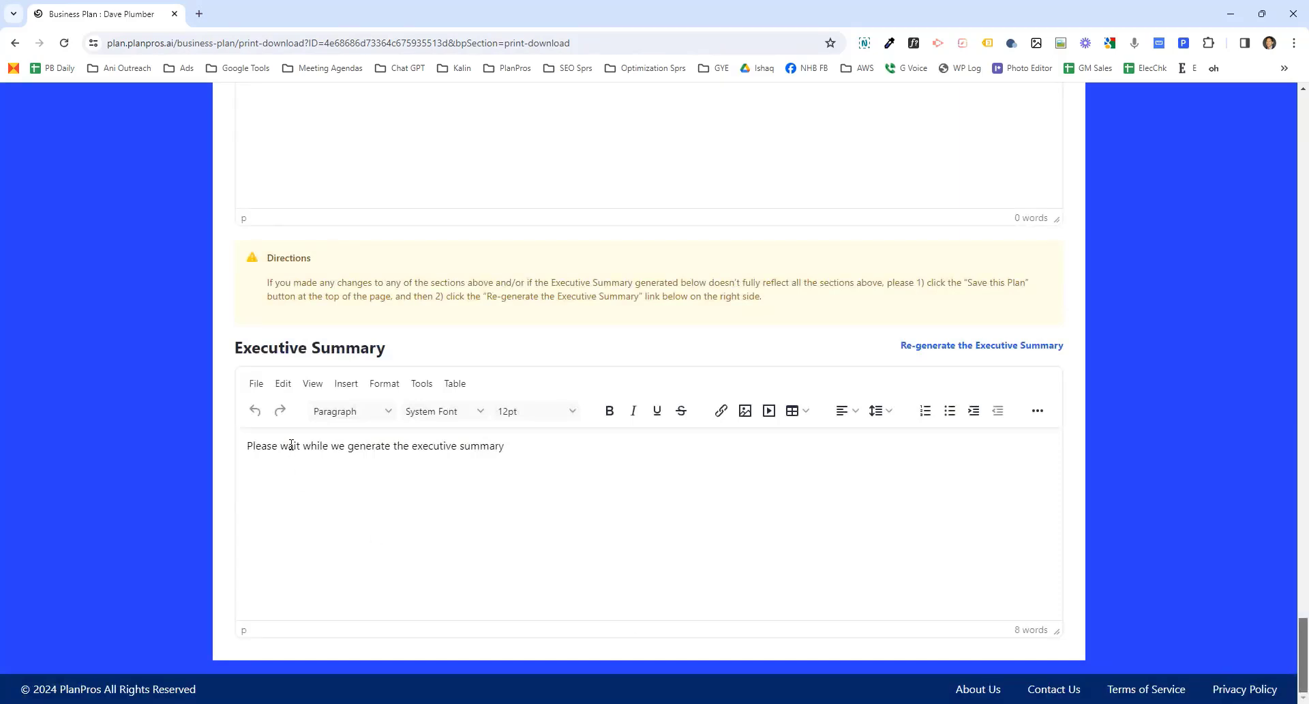
pyautogui.scroll(4, 291, 445)
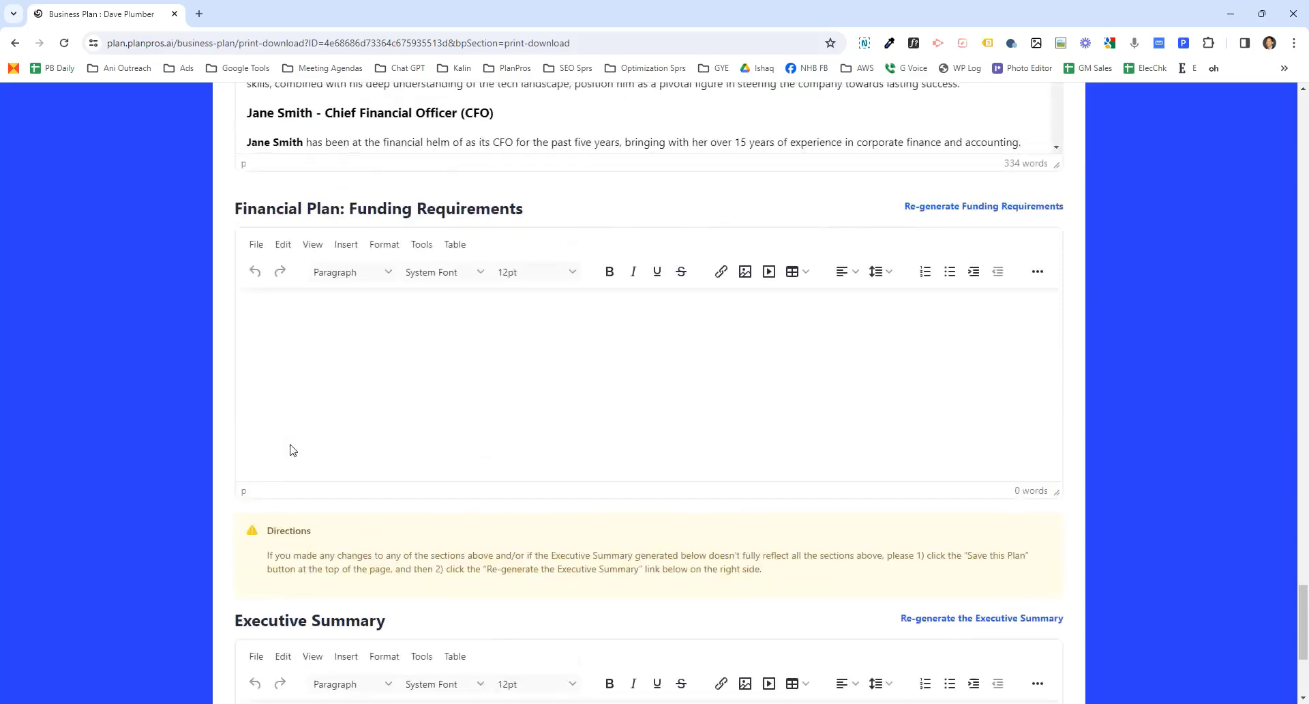
pyautogui.scroll(3, 291, 450)
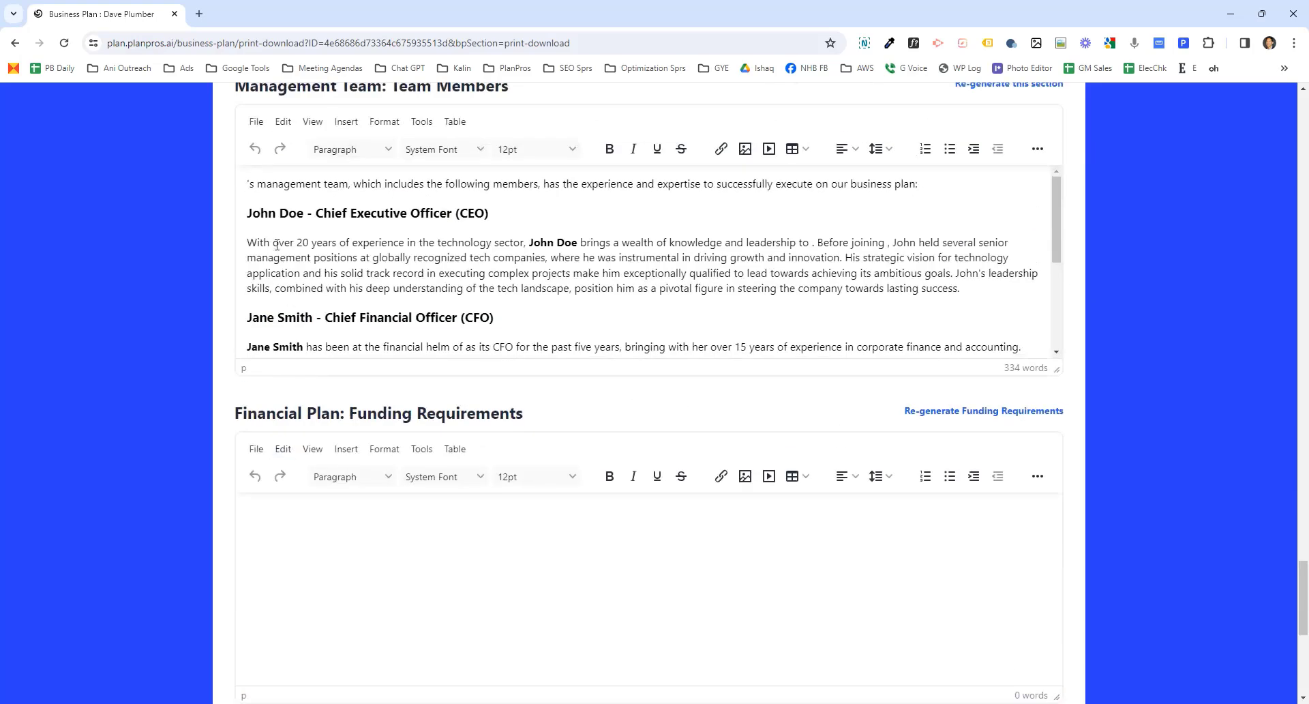
pyautogui.doubleClick(258, 212)
pyautogui.scroll(-7, 321, 575)
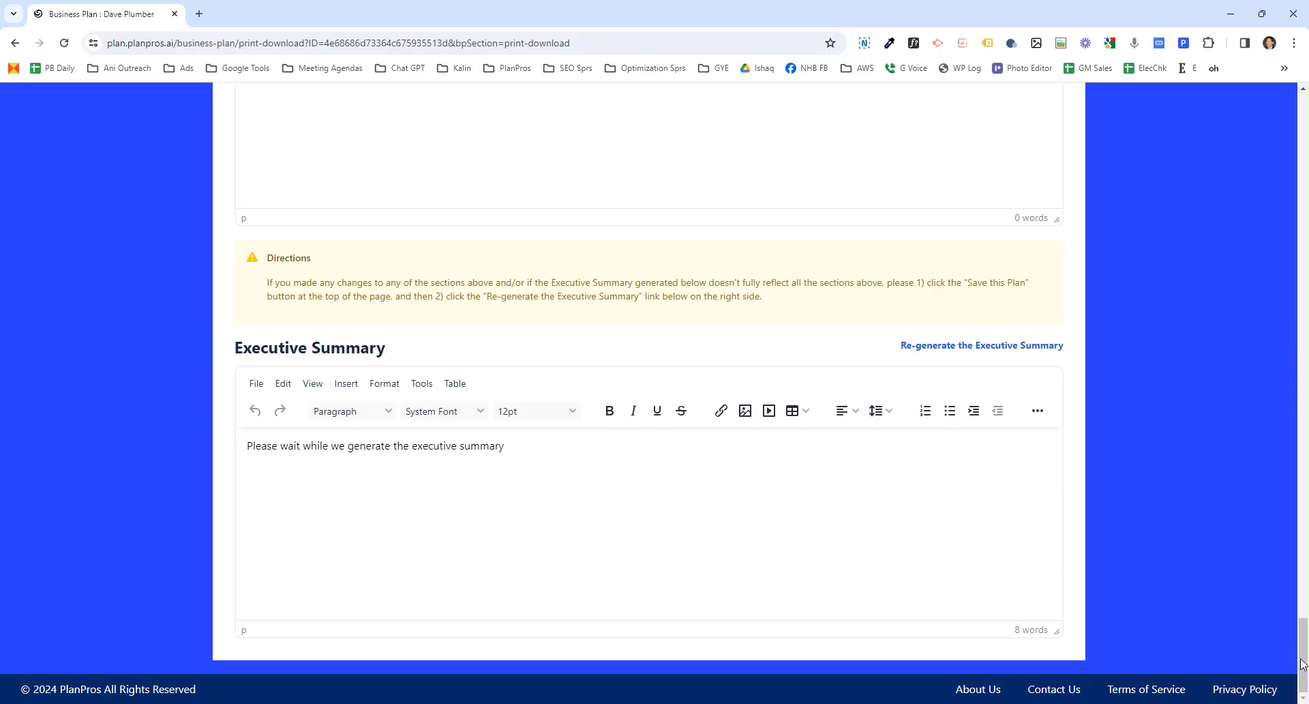
# - Save the plan and download it as a PDF
pyautogui.moveTo(1303, 658); pyautogui.dragTo(1301, 123)
pyautogui.click(788, 401)
pyautogui.click(1305, 472)
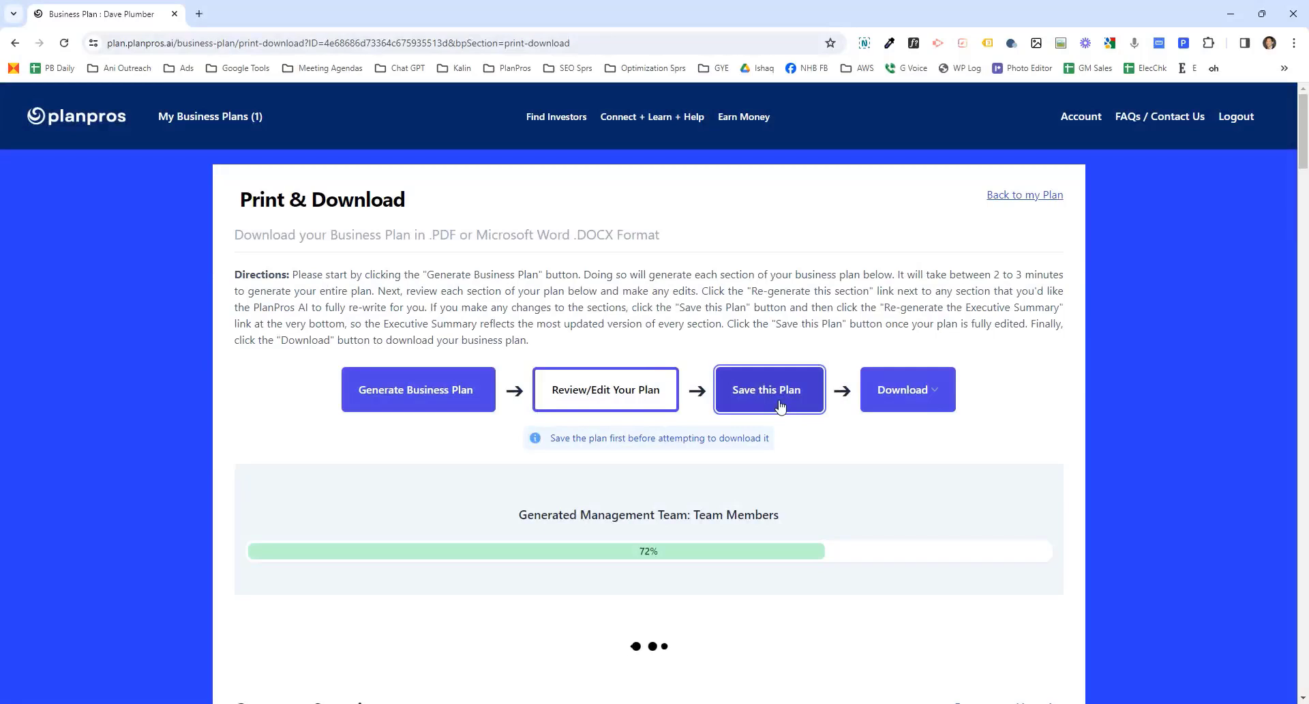
pyautogui.click(932, 398)
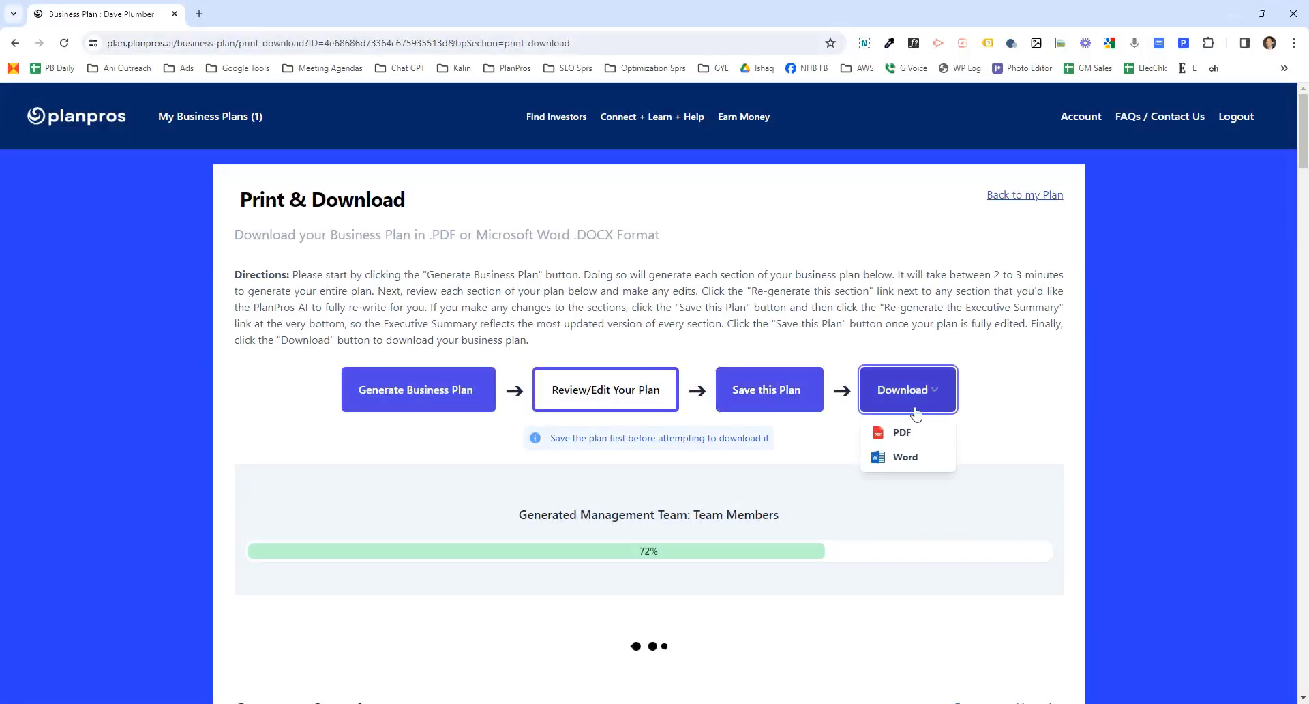
pyautogui.click(903, 434)
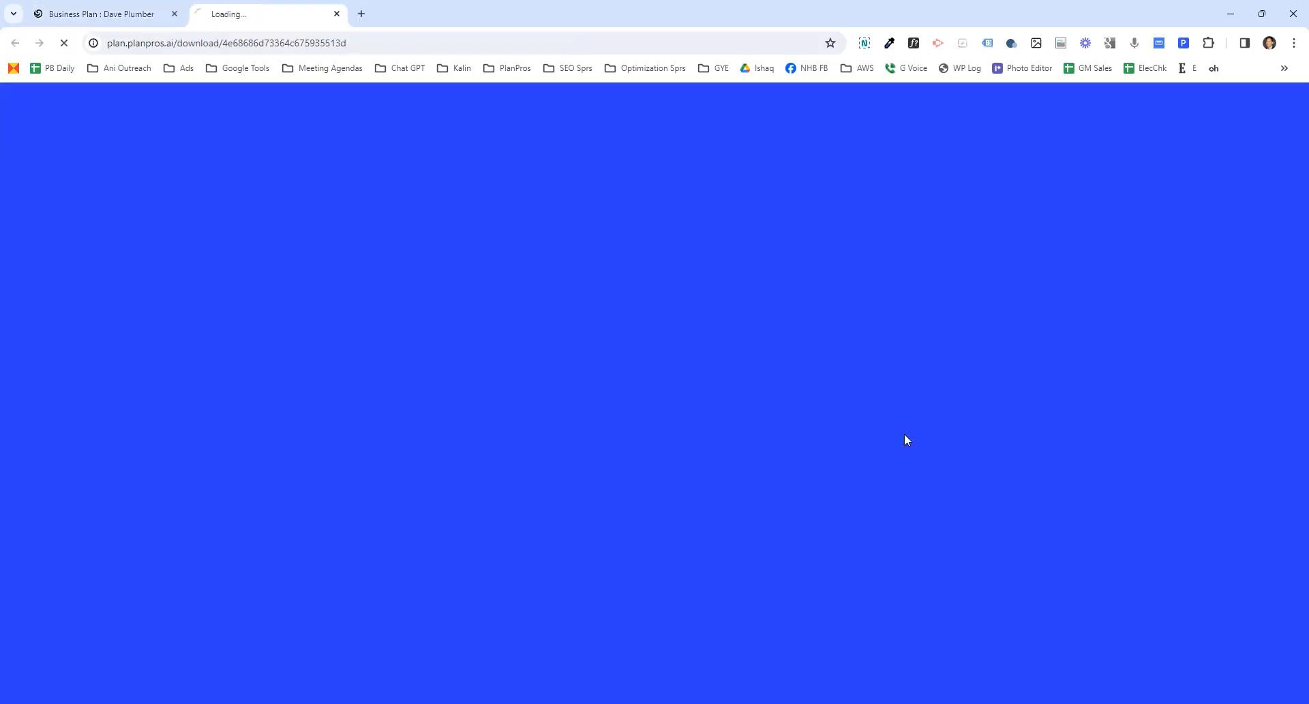